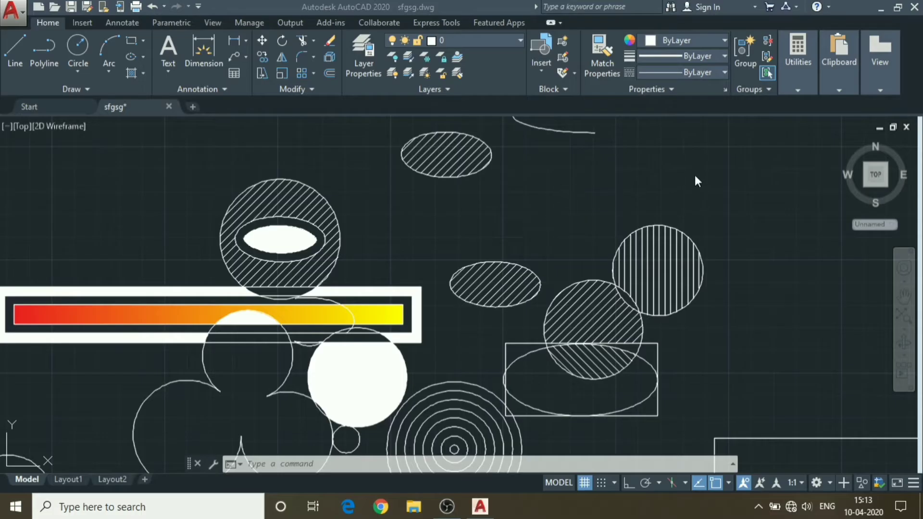
# Draw a rectangle by two corner picks in the empty space and centre it in view
pyautogui.moveTo(586, 188); pyautogui.dragTo(470, 238, button='middle')
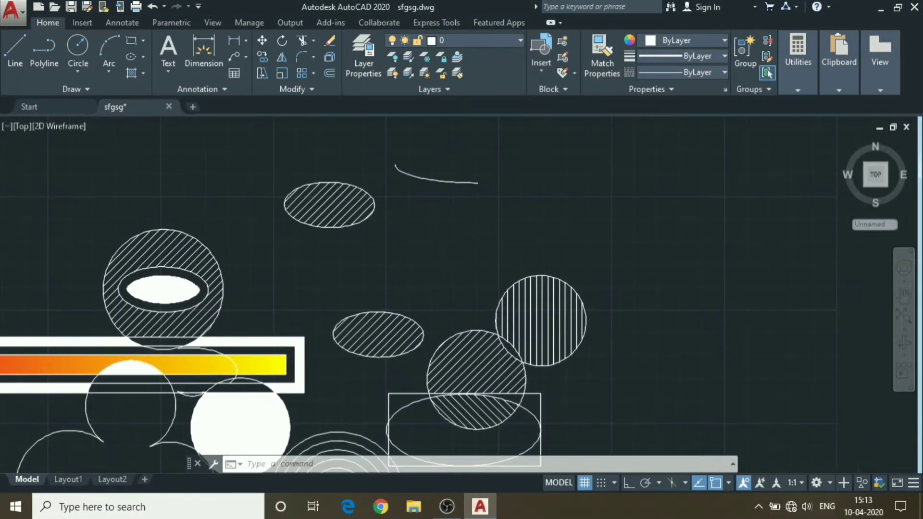
pyautogui.click(133, 43)
pyautogui.click(591, 178)
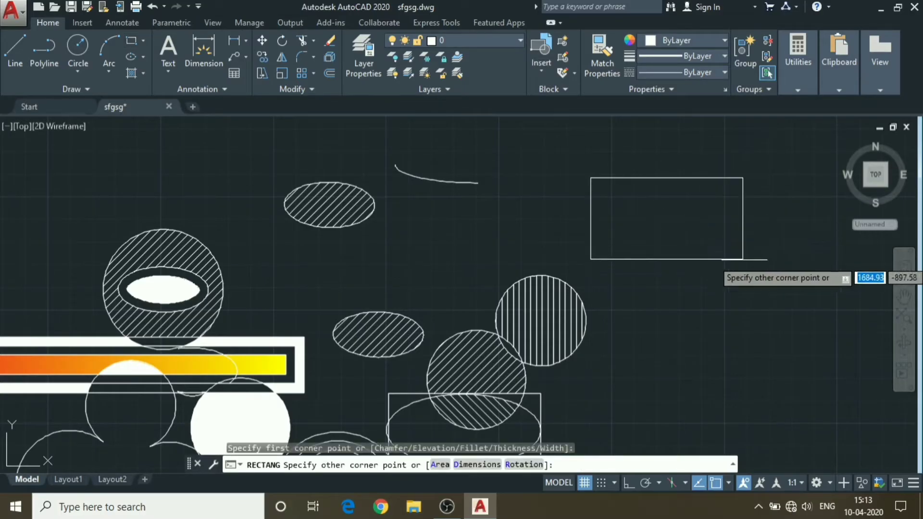
pyautogui.click(807, 298)
pyautogui.moveTo(772, 264); pyautogui.dragTo(612, 287, button='middle')
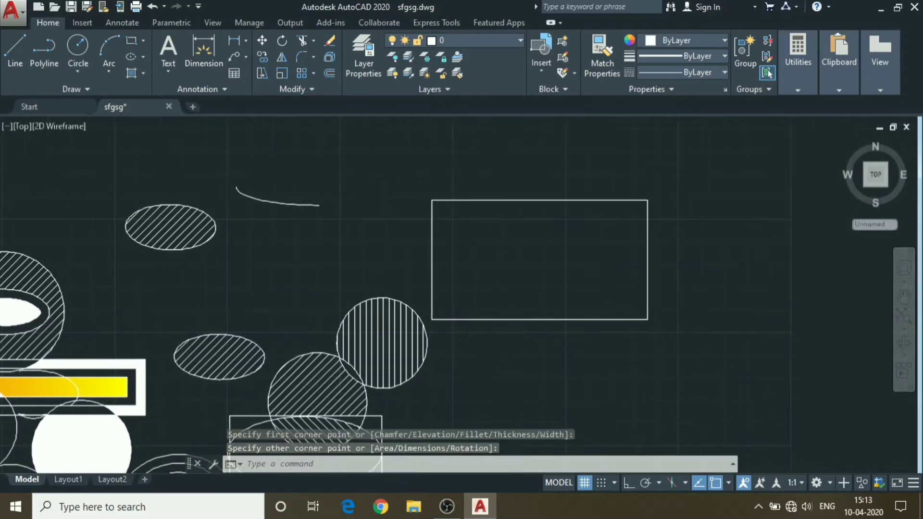
pyautogui.scroll(2, 612, 287)
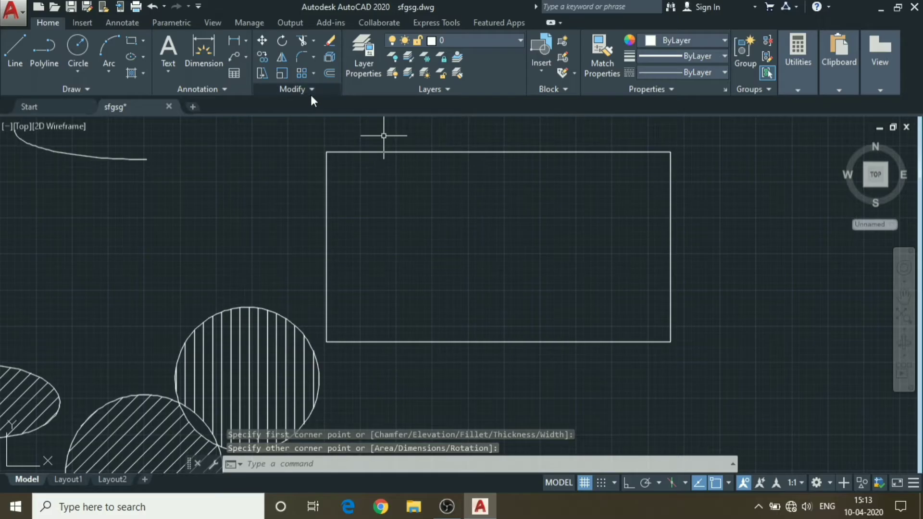
pyautogui.click(312, 56)
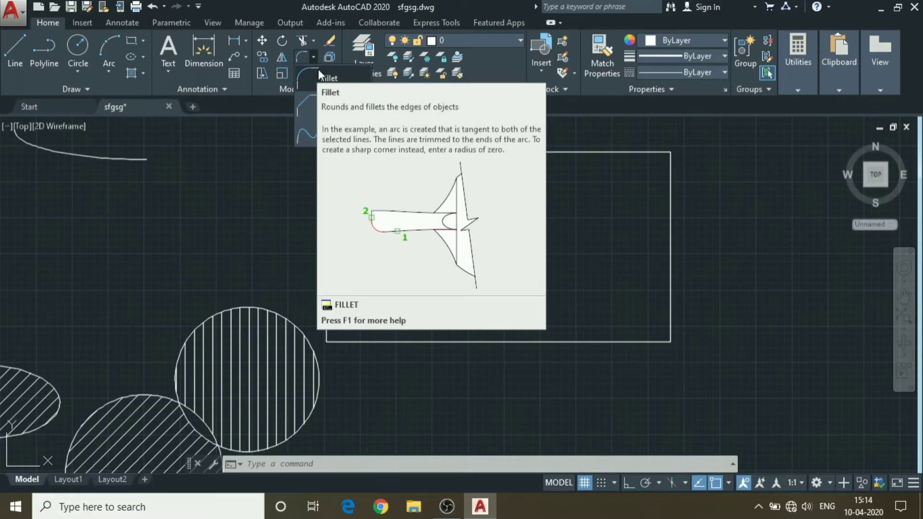
# Round the rectangle's top-left corner with a 50-unit fillet between the left and top edges
pyautogui.click(338, 86)
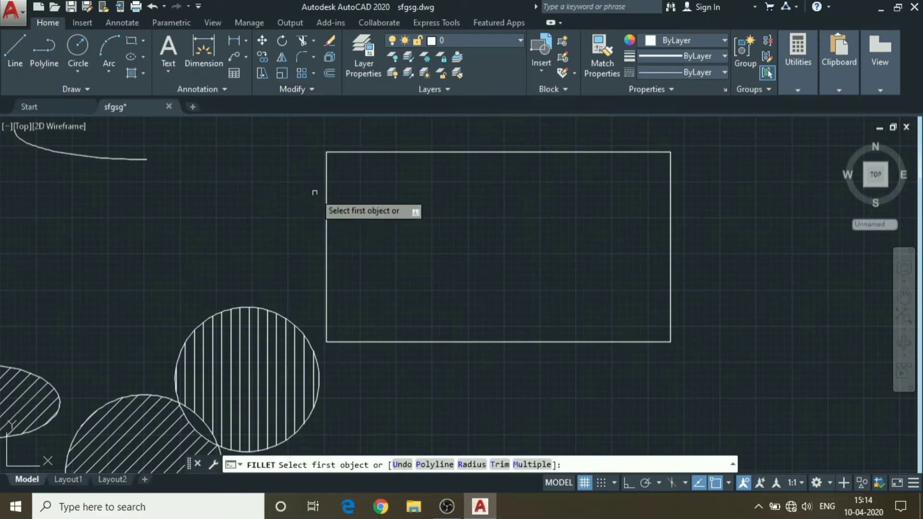
pyautogui.scroll(2, 315, 192)
pyautogui.moveTo(456, 179); pyautogui.dragTo(437, 208, button='middle')
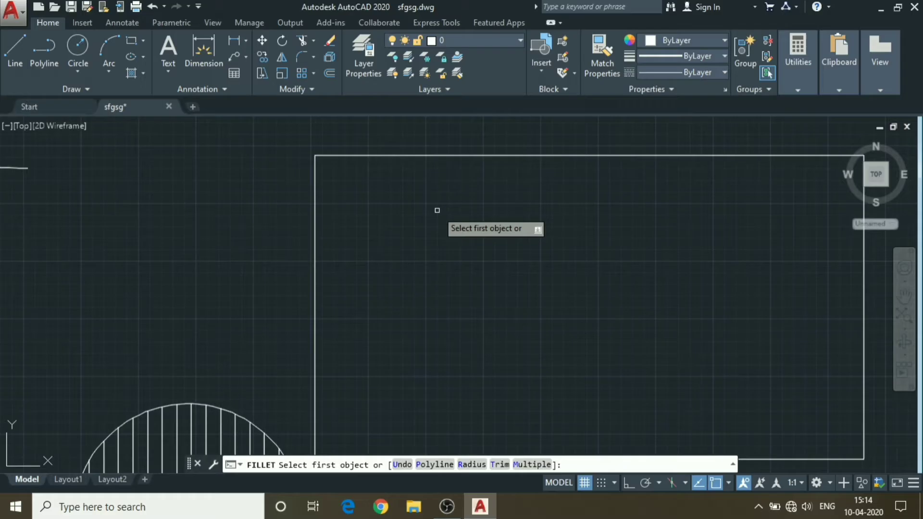
pyautogui.click(315, 186)
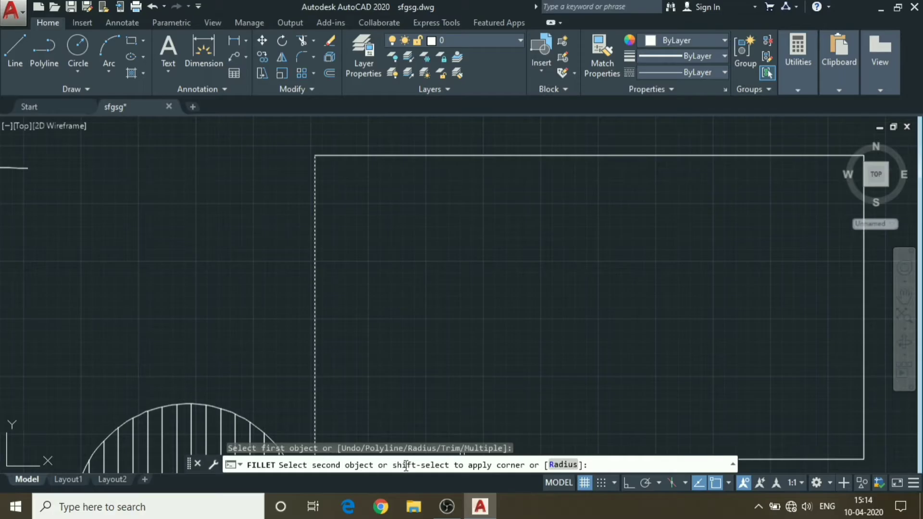
pyautogui.click(561, 465)
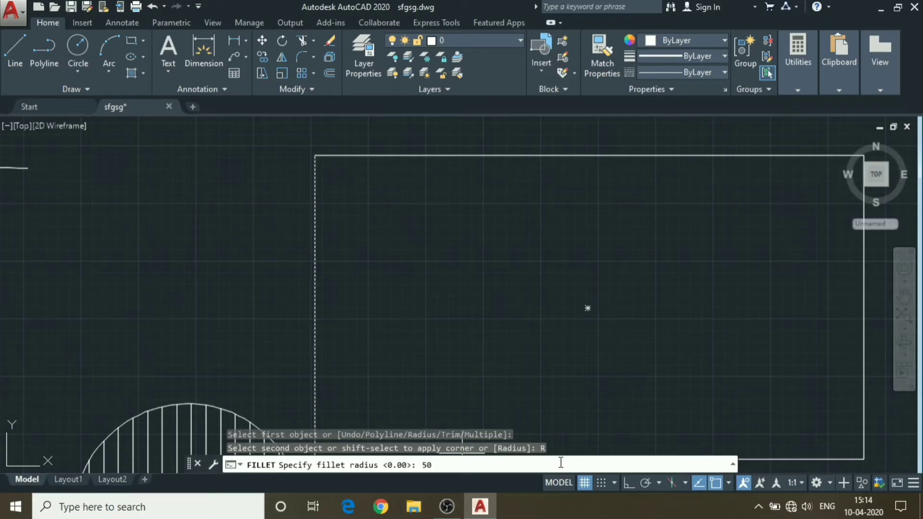
pyautogui.press('Return')
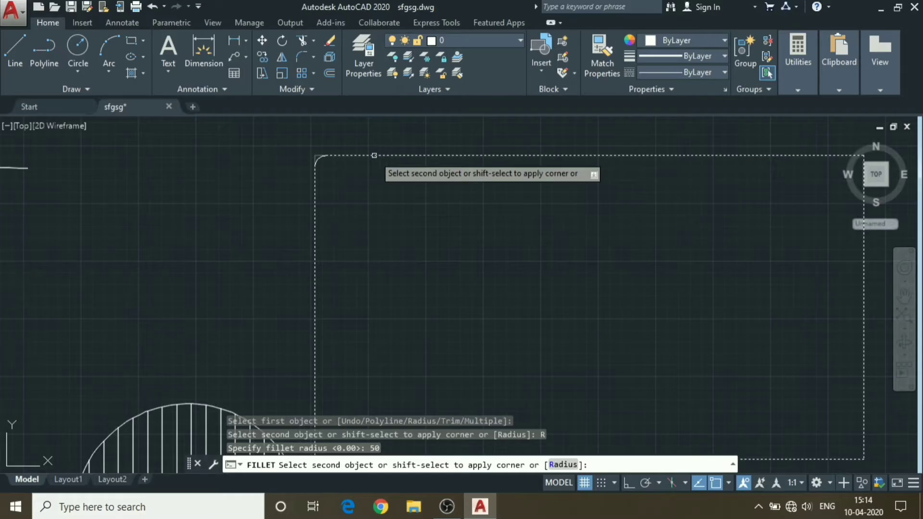
pyautogui.scroll(1, 374, 155)
pyautogui.scroll(2, 355, 155)
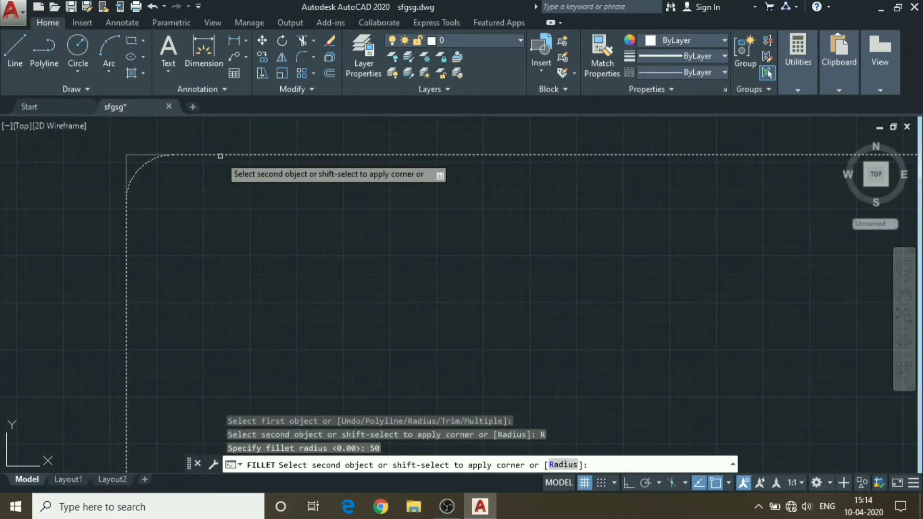
pyautogui.click(221, 156)
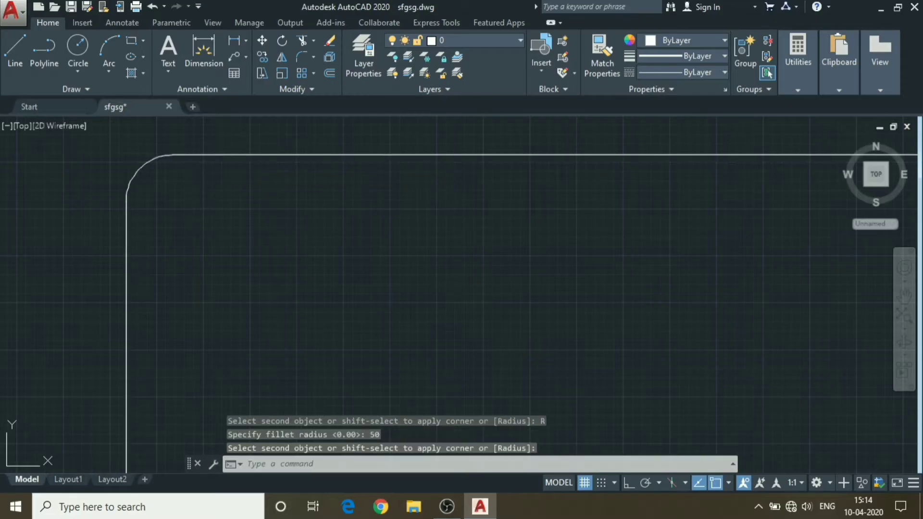
pyautogui.scroll(-4, 355, 197)
# Fillet the top-right corner between the right and top edges with the same radius
pyautogui.moveTo(736, 245); pyautogui.dragTo(513, 264, button='middle')
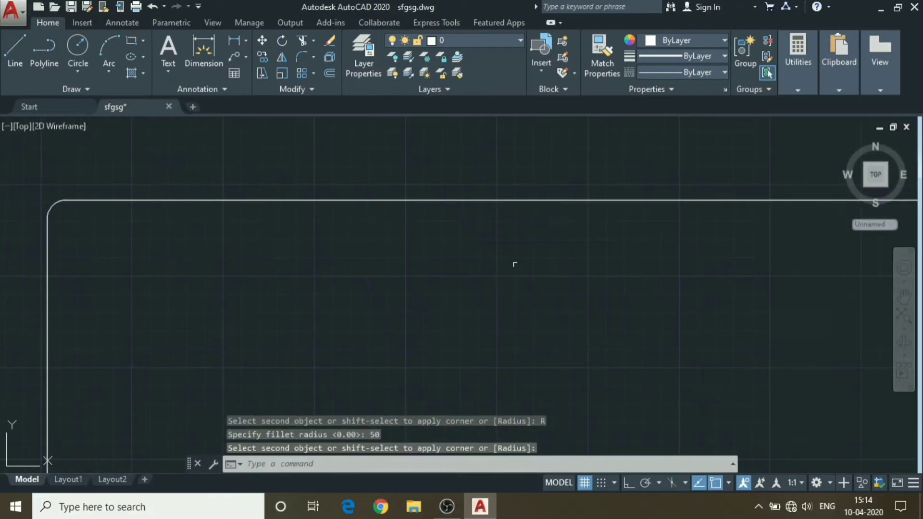
pyautogui.moveTo(688, 310); pyautogui.dragTo(379, 304, button='middle')
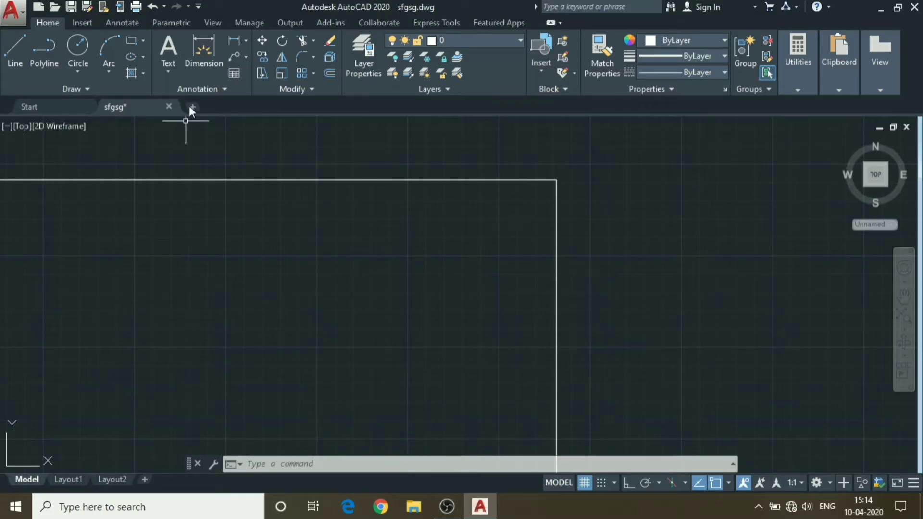
pyautogui.click(302, 56)
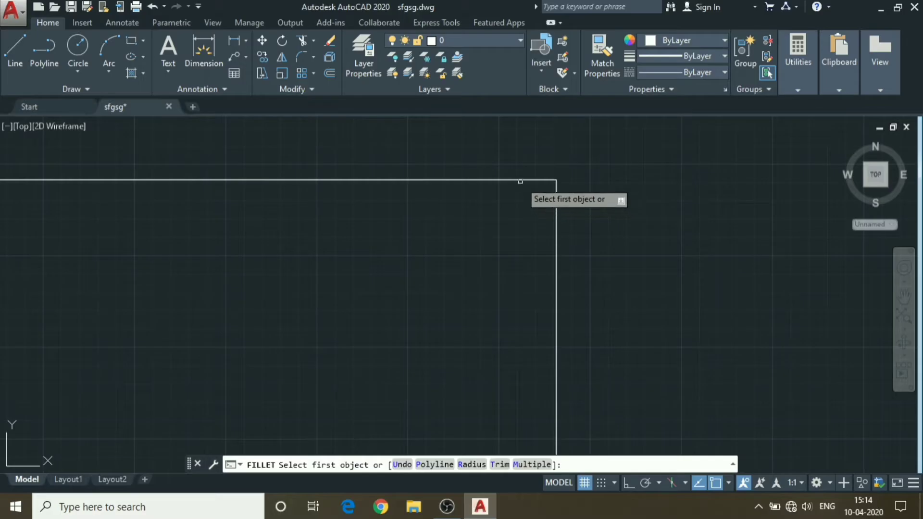
pyautogui.click(557, 215)
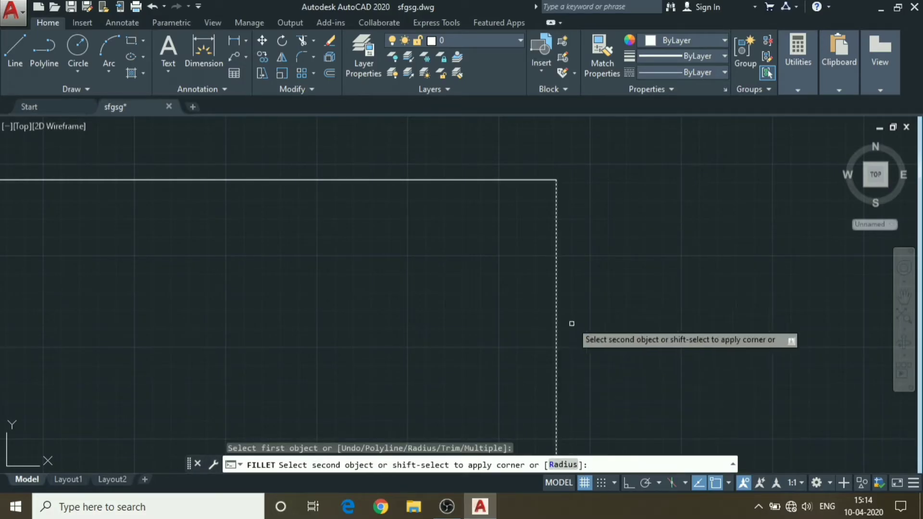
pyautogui.click(511, 178)
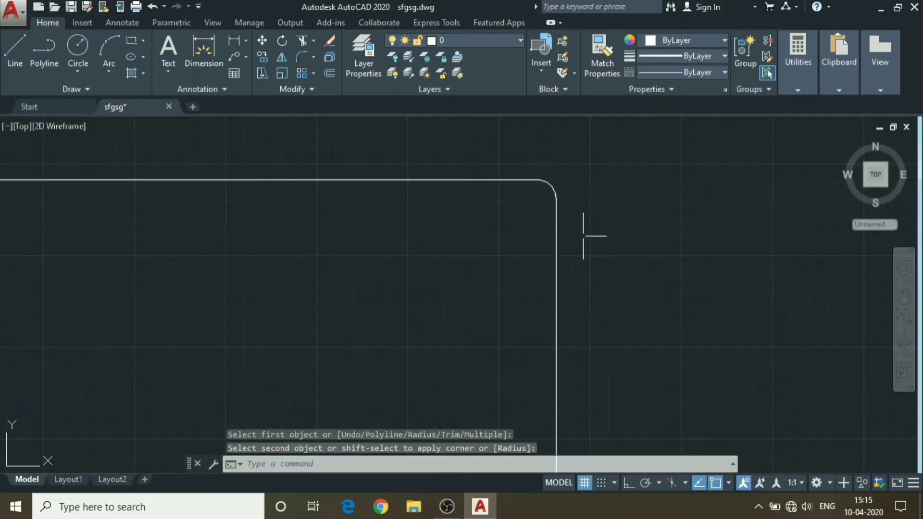
pyautogui.scroll(-2, 588, 241)
pyautogui.moveTo(429, 268); pyautogui.dragTo(467, 219, button='middle')
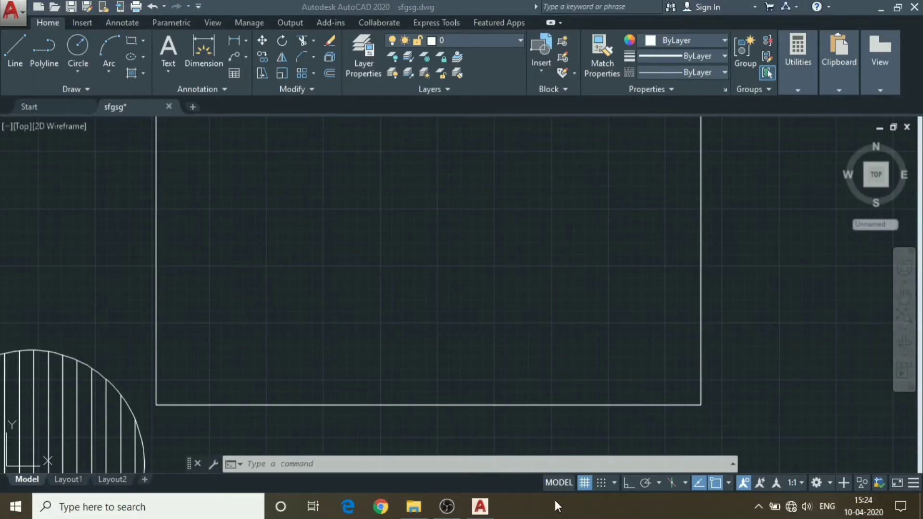
# Chamfer the bottom-right corner with 100 along the bottom edge and 685.43 up the right side
pyautogui.click(314, 57)
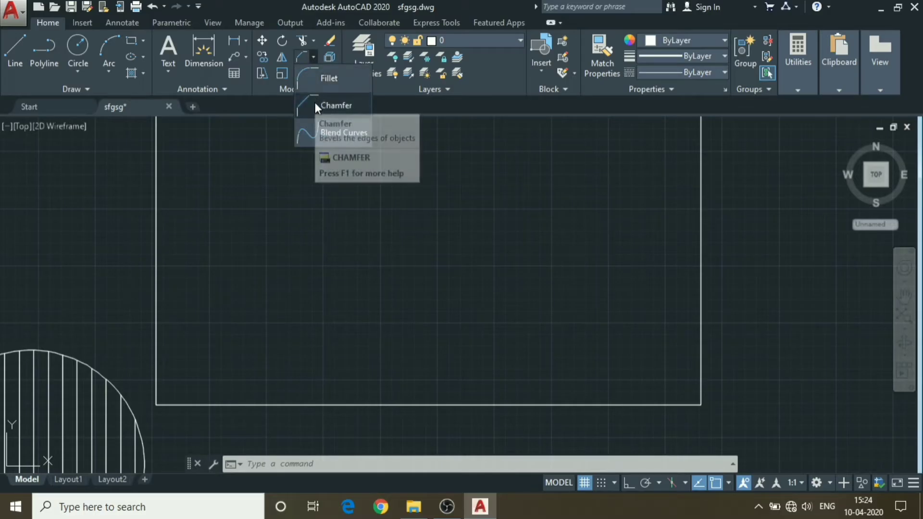
pyautogui.moveTo(328, 105)
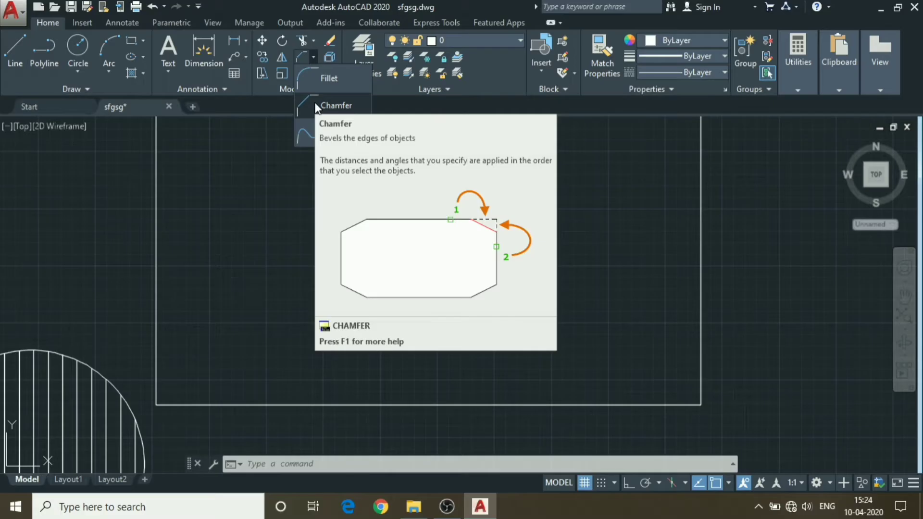
pyautogui.click(317, 106)
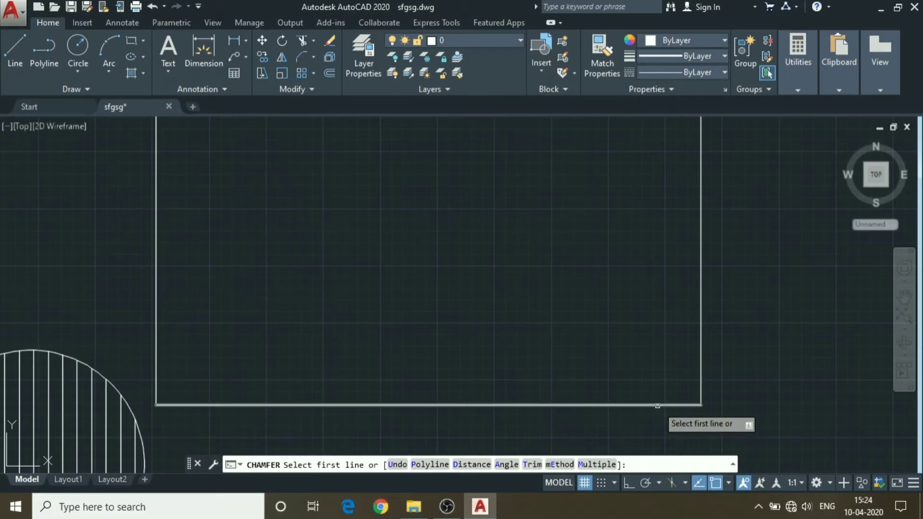
pyautogui.click(657, 406)
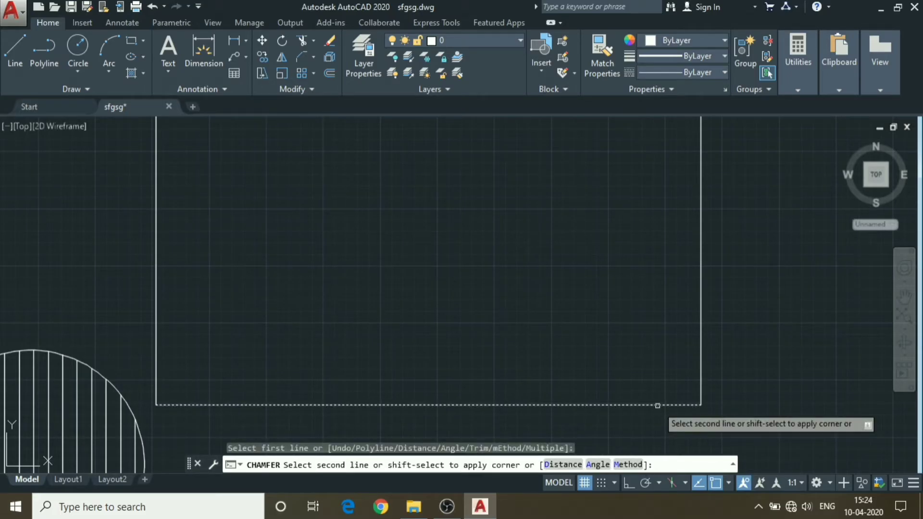
pyautogui.click(563, 465)
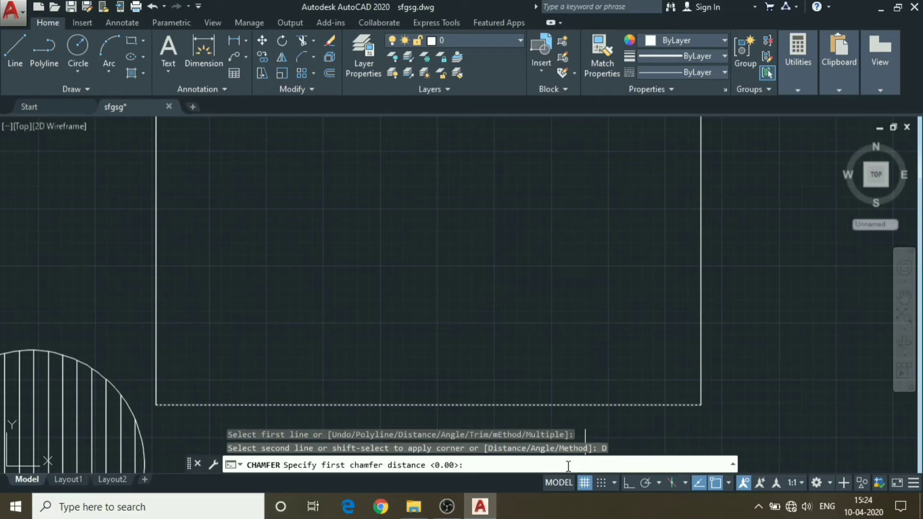
pyautogui.write('100')
pyautogui.press('Return')
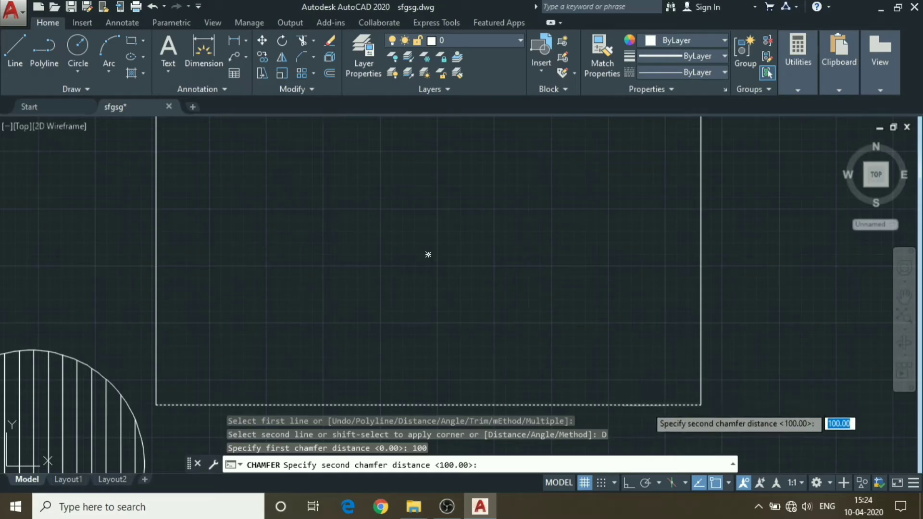
pyautogui.click(657, 406)
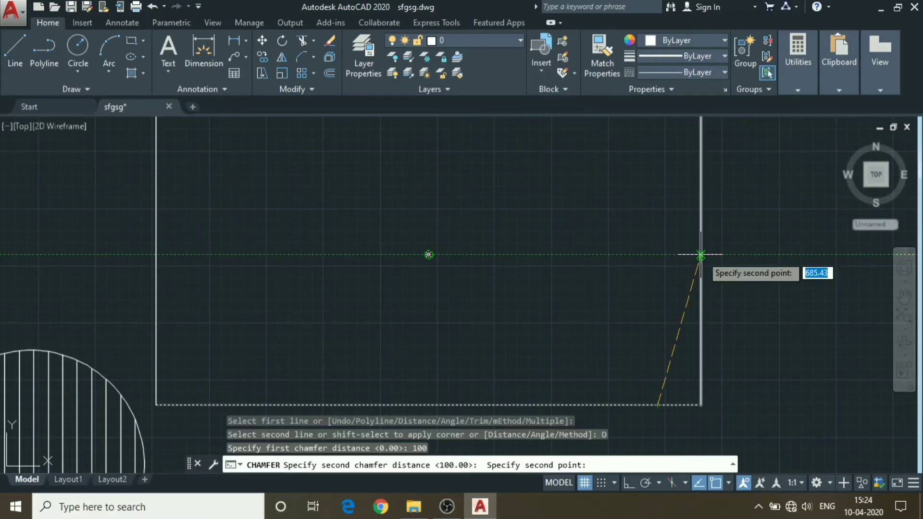
pyautogui.click(701, 255)
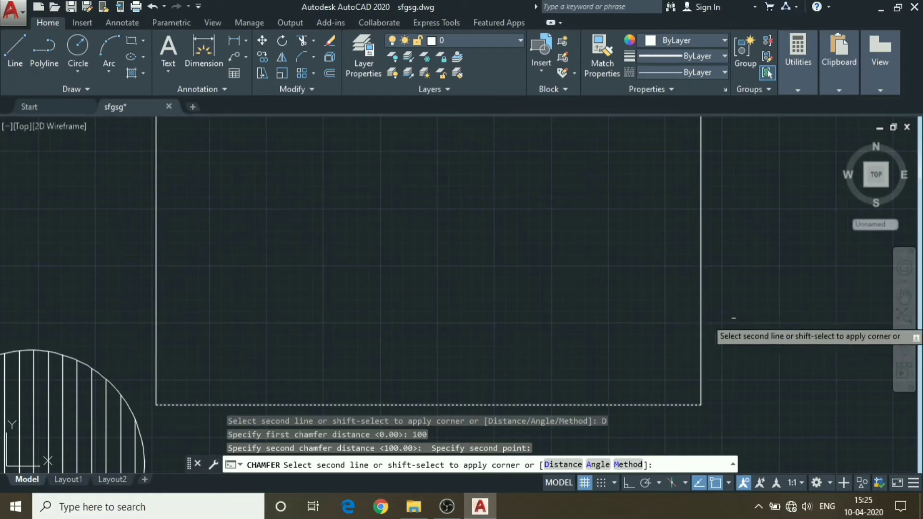
pyautogui.click(700, 321)
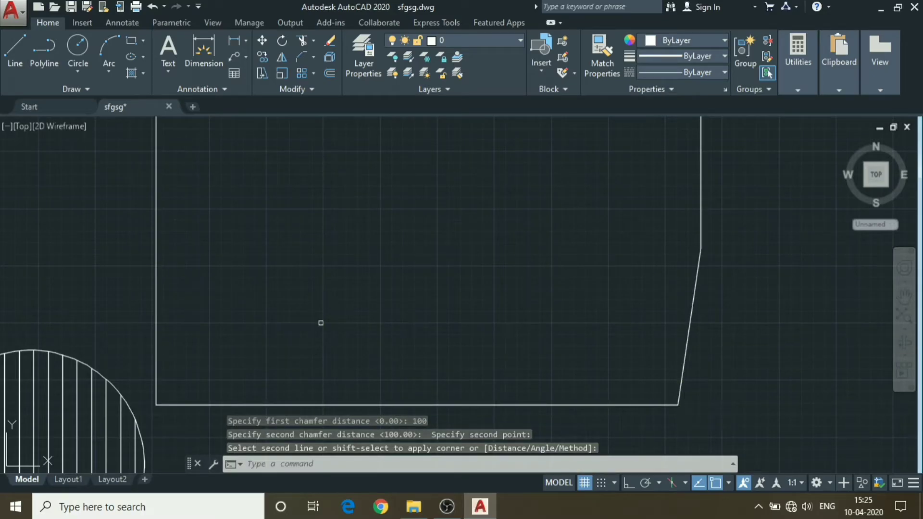
# Bevel the bottom-left corner with a 150 by 150 chamfer and recentre the drawing
pyautogui.click(301, 57)
pyautogui.click(316, 58)
pyautogui.click(325, 102)
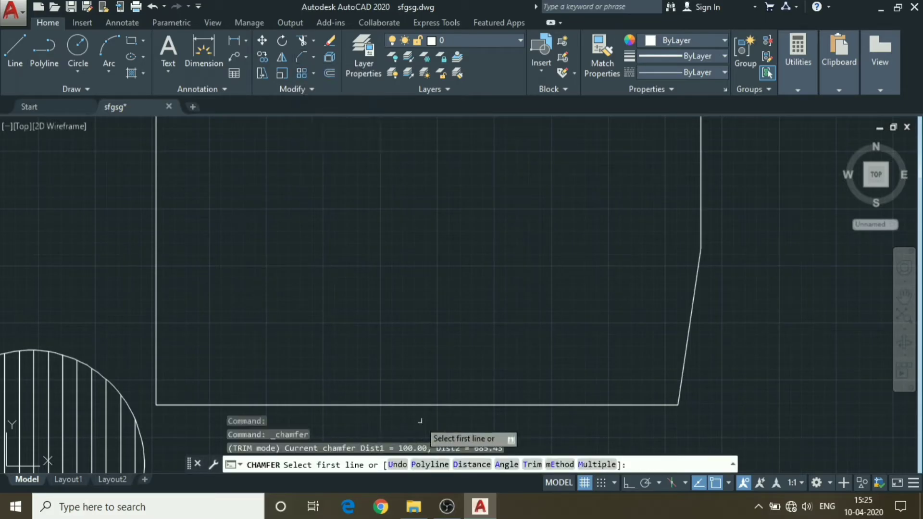
pyautogui.click(156, 387)
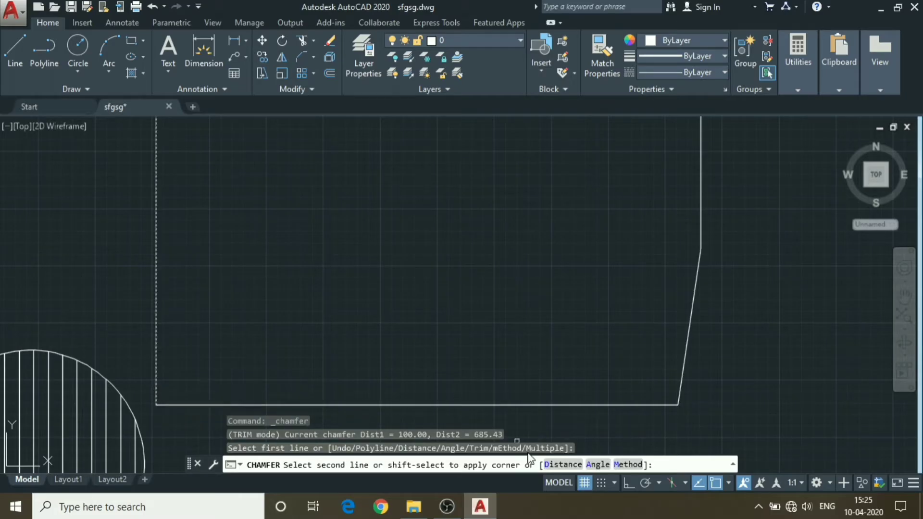
pyautogui.click(564, 465)
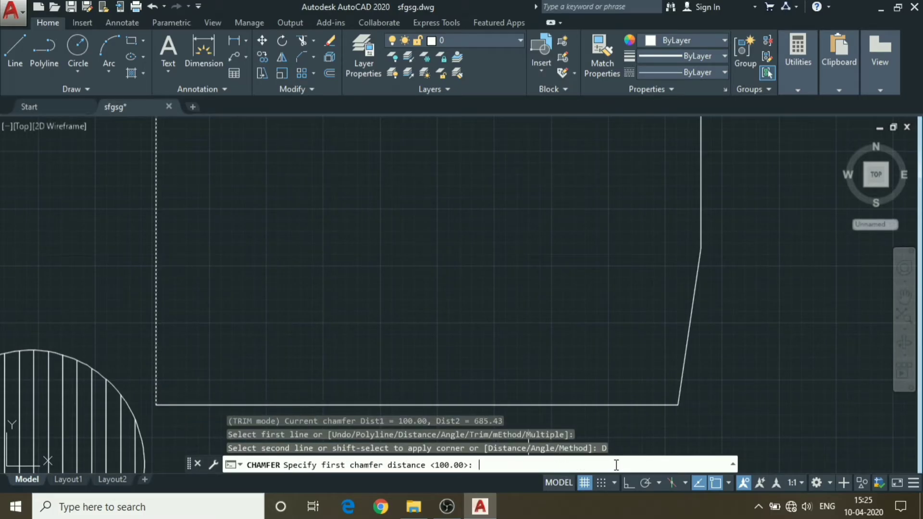
pyautogui.write('150')
pyautogui.press('Return')
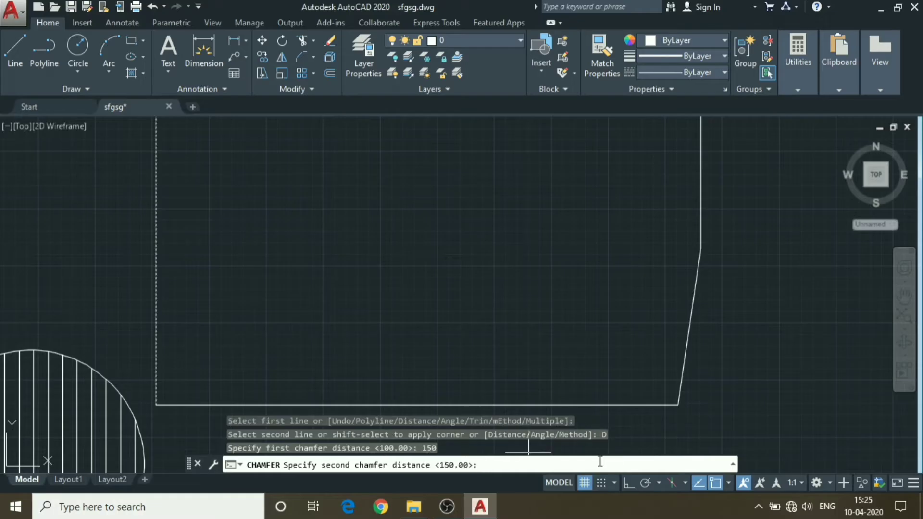
pyautogui.click(156, 367)
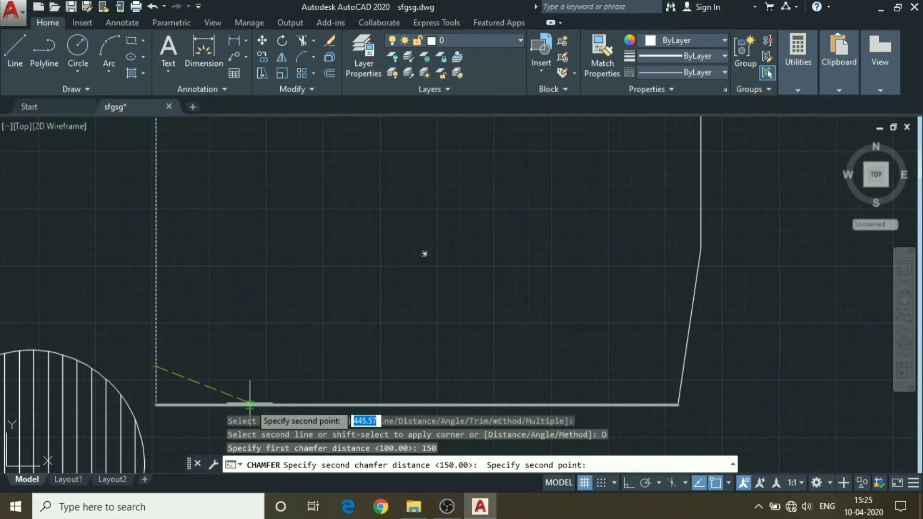
pyautogui.click(188, 404)
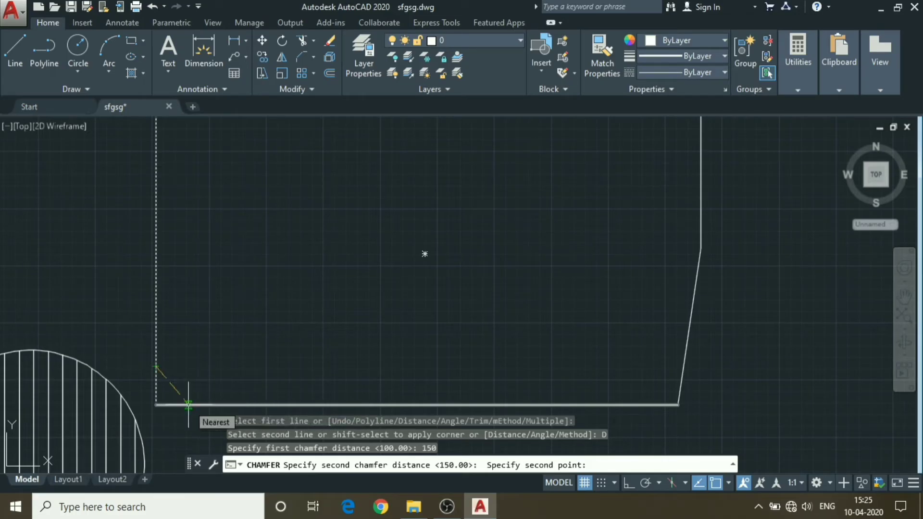
pyautogui.click(188, 405)
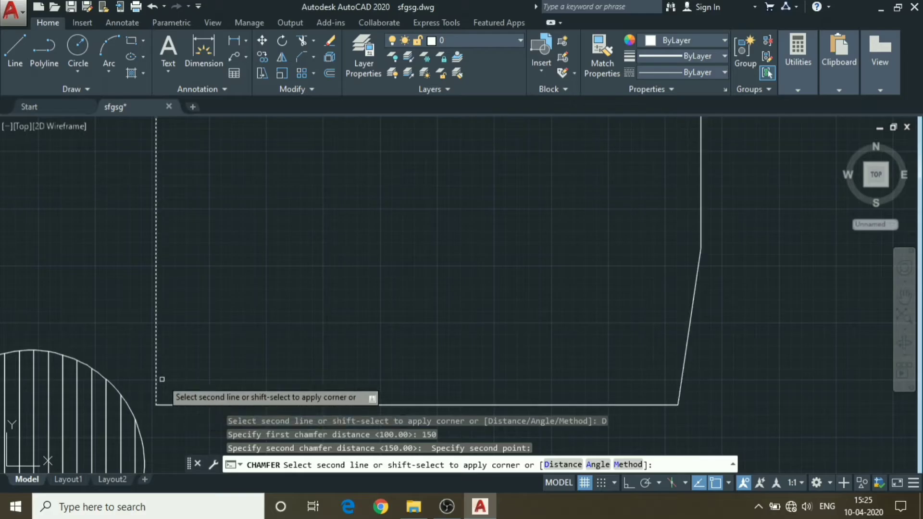
pyautogui.click(173, 406)
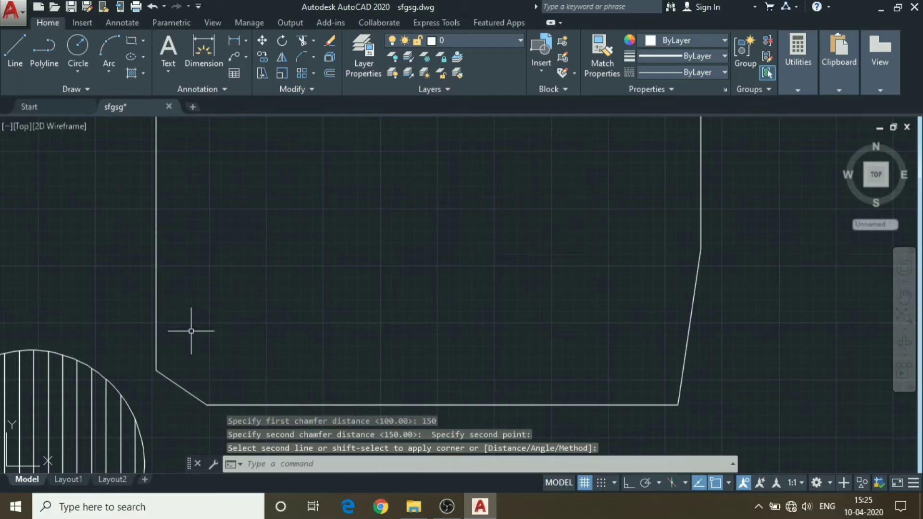
pyautogui.moveTo(315, 288); pyautogui.dragTo(384, 237, button='middle')
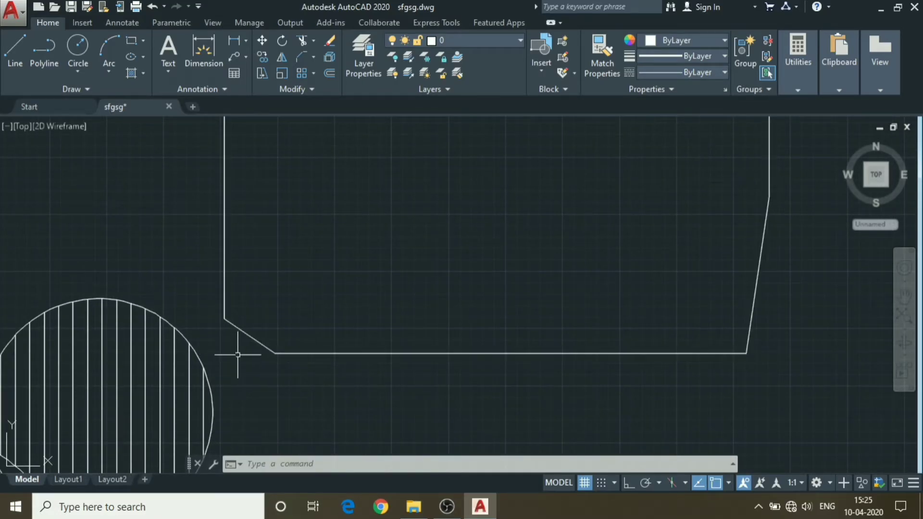
# Draw two orthogonal lines from the chamfer's ends meeting at the original bottom-left corner
pyautogui.click(8, 59)
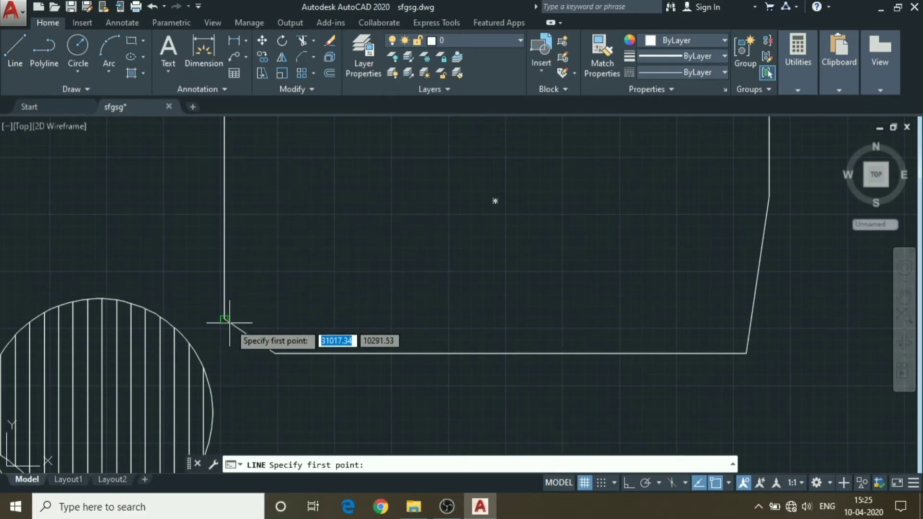
pyautogui.scroll(2, 224, 319)
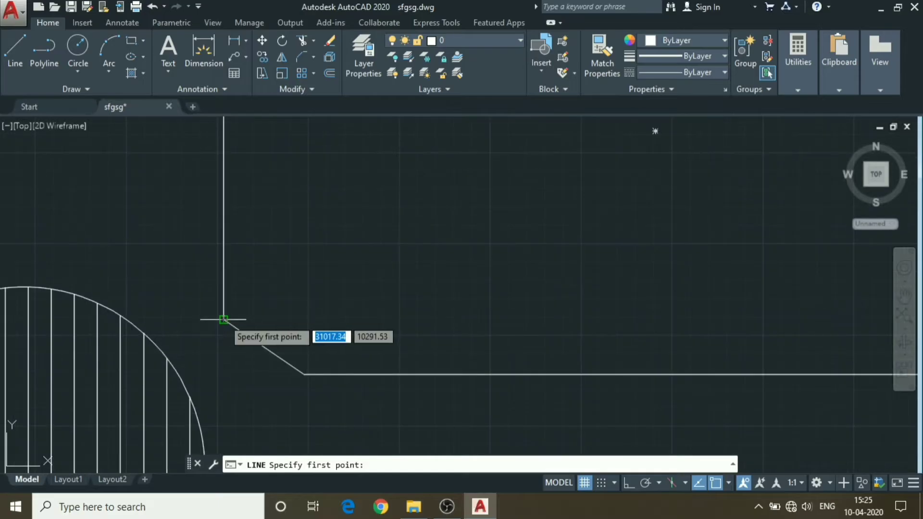
pyautogui.click(224, 320)
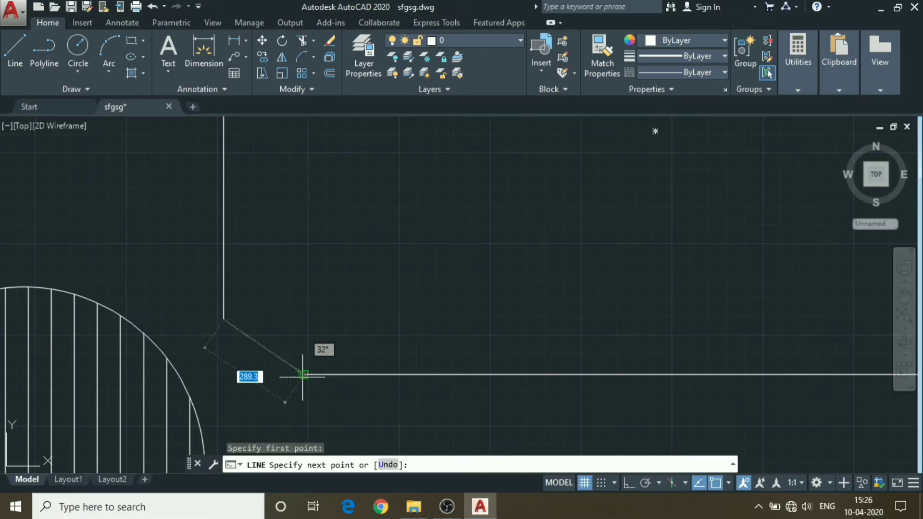
pyautogui.click(304, 374)
pyautogui.press('F8')
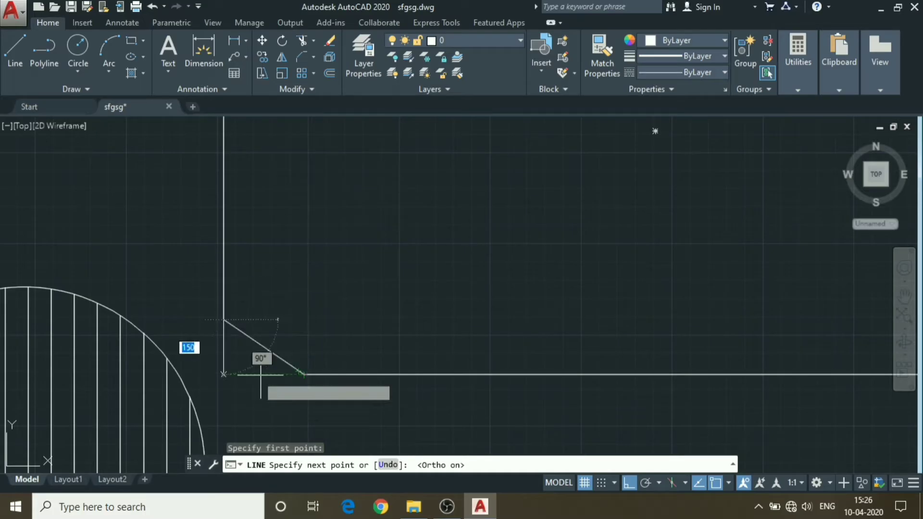
pyautogui.click(224, 374)
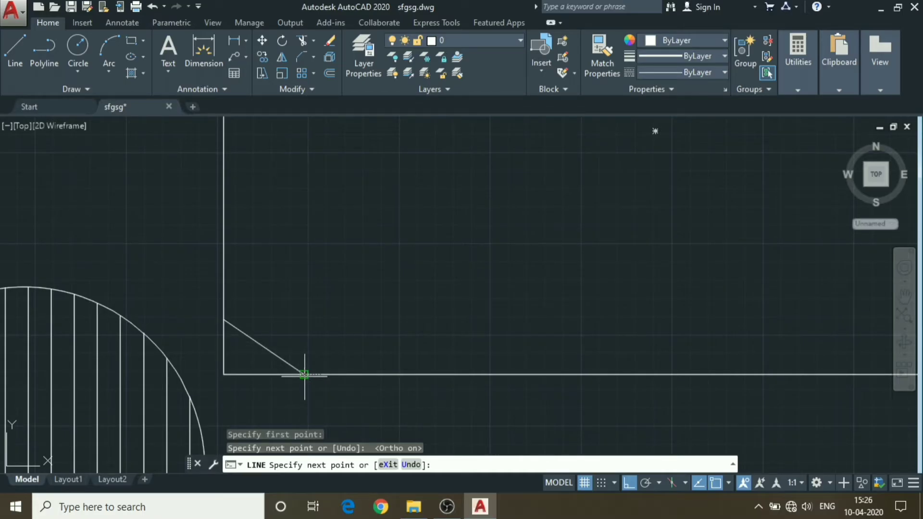
pyautogui.click(305, 374)
pyautogui.press('Escape')
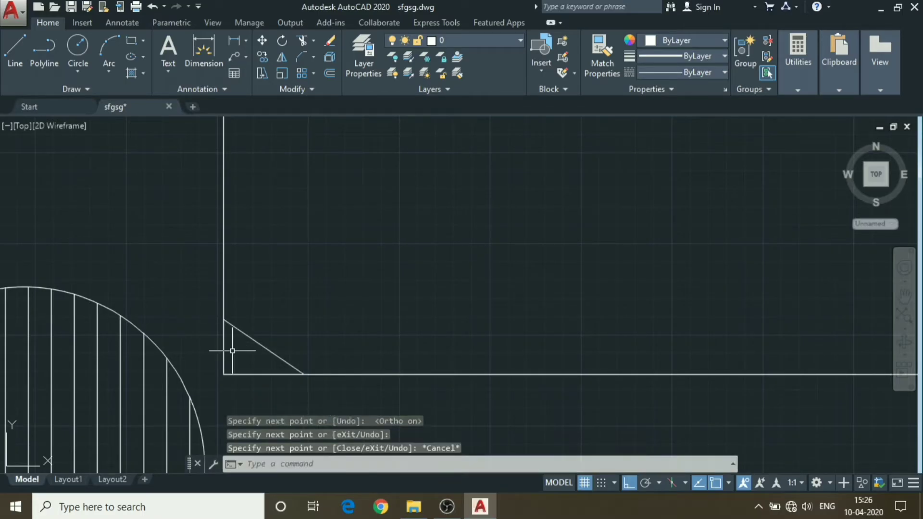
pyautogui.scroll(-2, 326, 237)
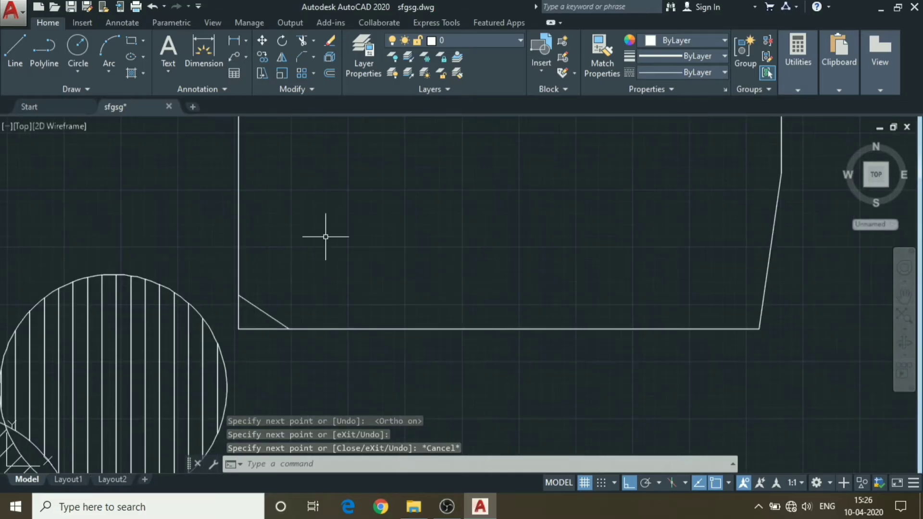
pyautogui.moveTo(257, 284)
pyautogui.mouseDown(button='middle')
pyautogui.moveTo(263, 349)
pyautogui.moveTo(265, 327)
pyautogui.mouseUp(button='middle')
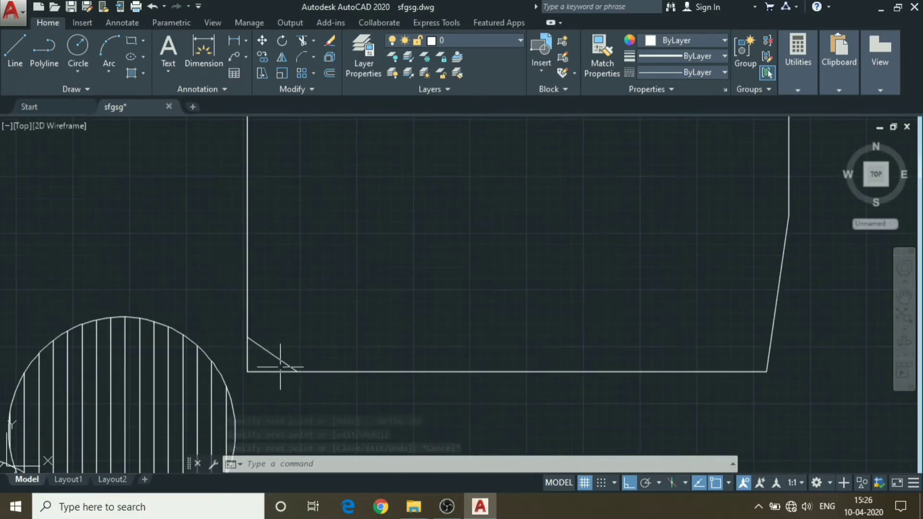
pyautogui.click(280, 367)
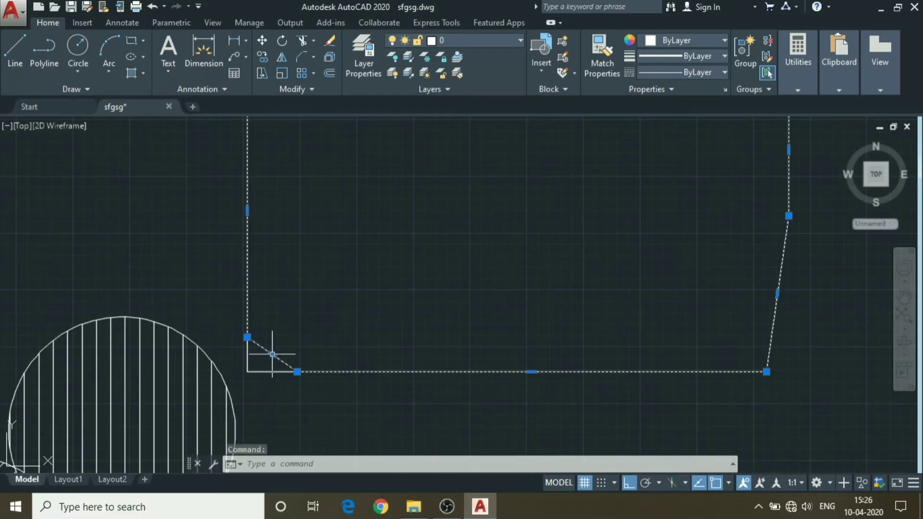
# Crossing-select the outline and corner lines, then trim off the bottom-left chamfer diagonal
pyautogui.click(328, 325)
pyautogui.press('Escape')
pyautogui.press('Escape')
pyautogui.click(201, 293)
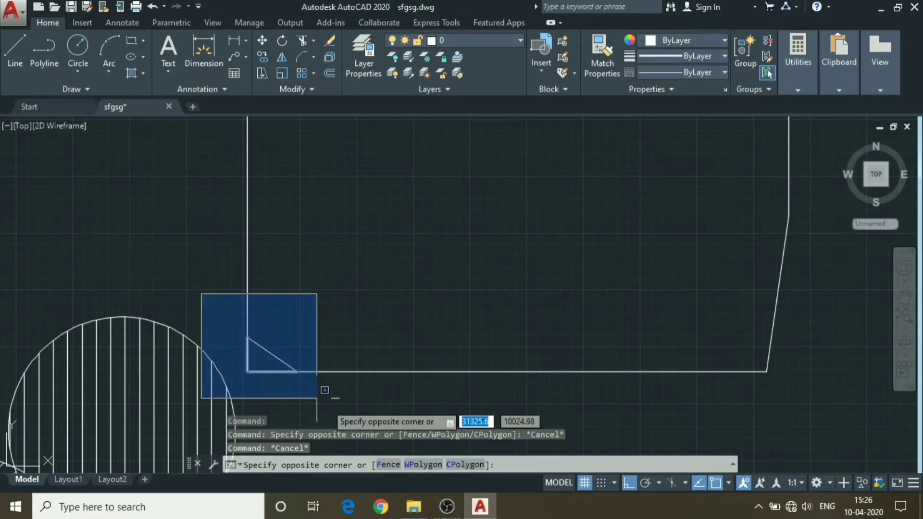
pyautogui.click(387, 409)
pyautogui.click(144, 268)
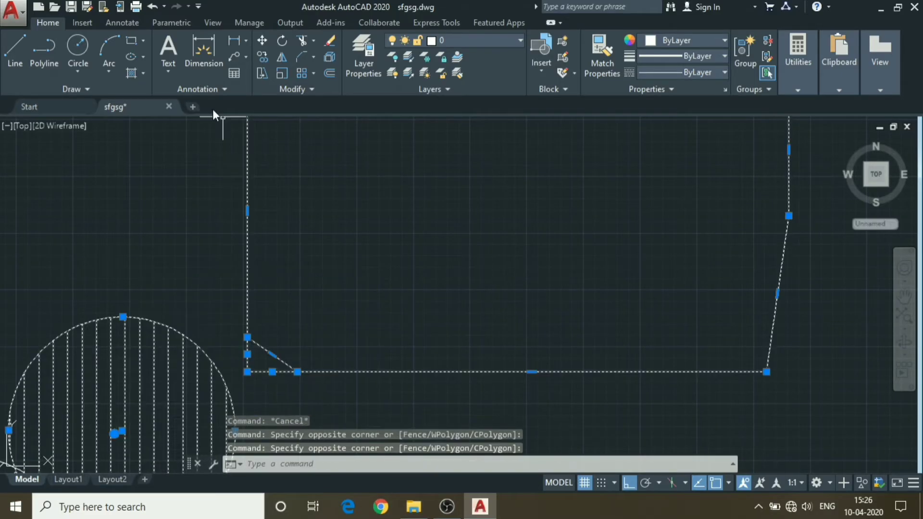
pyautogui.press('Escape')
pyautogui.click(351, 388)
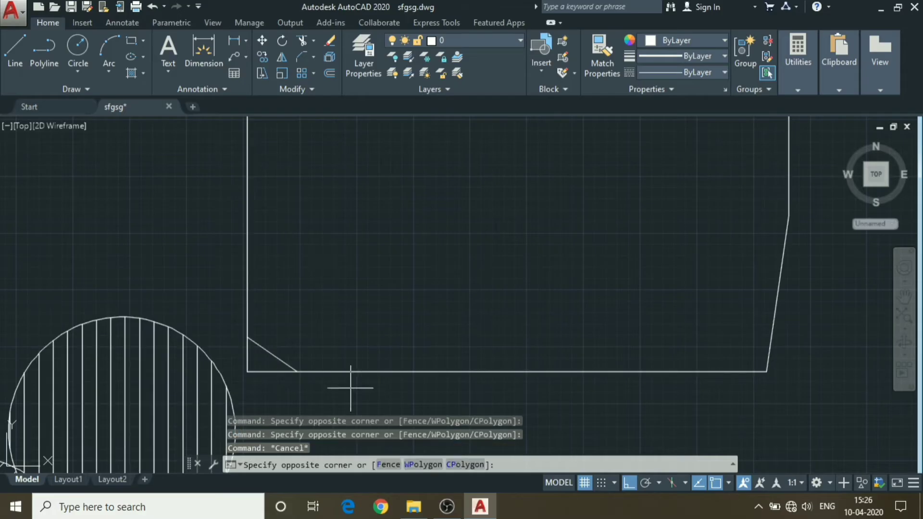
pyautogui.click(239, 310)
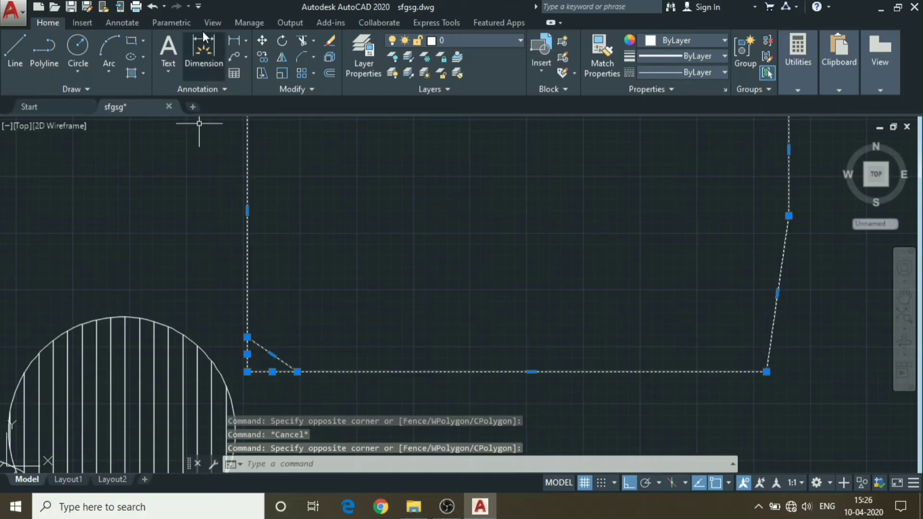
pyautogui.click(300, 40)
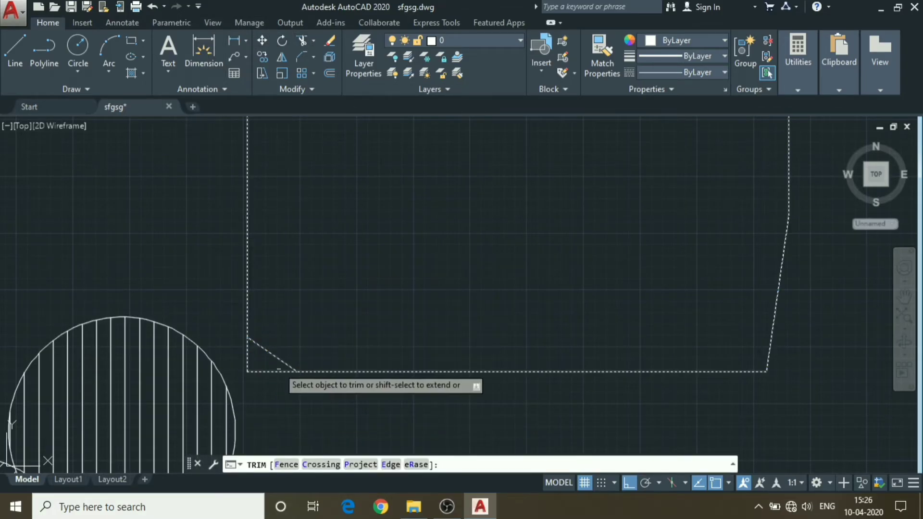
pyautogui.click(277, 358)
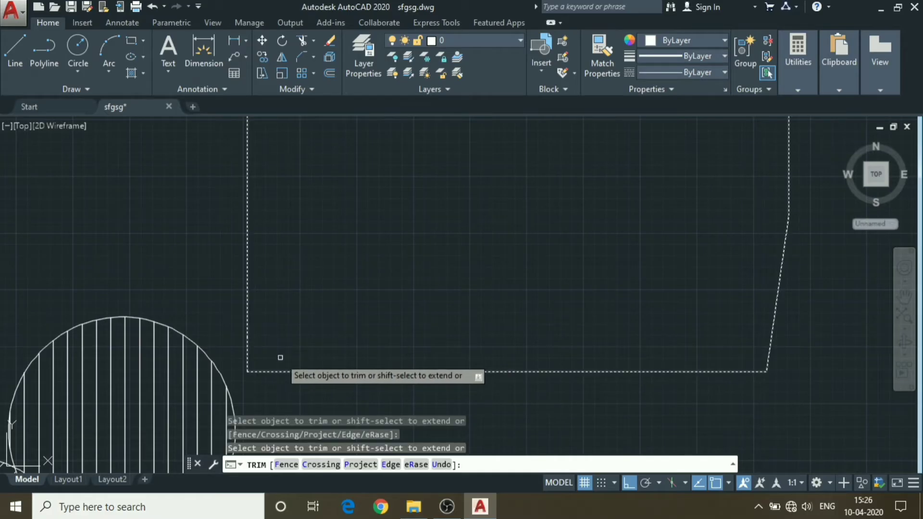
pyautogui.press('Escape')
pyautogui.scroll(-2, 298, 346)
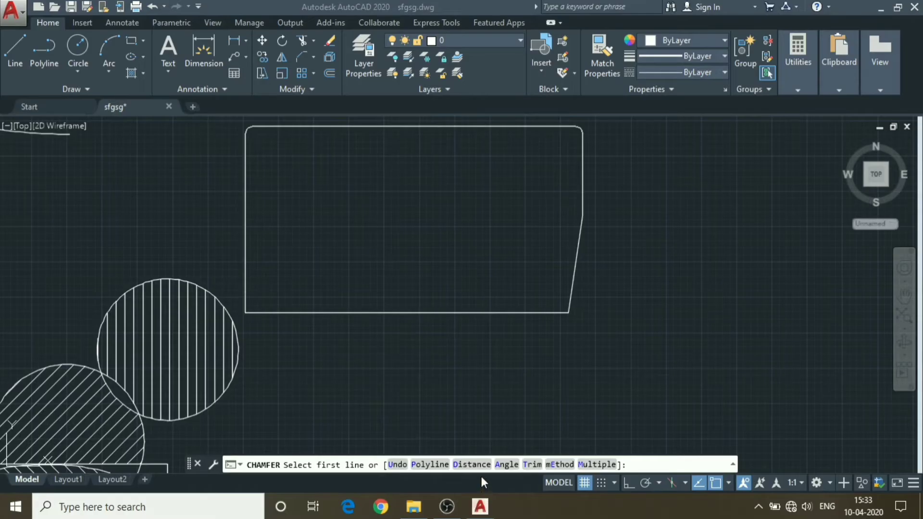
# Blend the rectangle and the loose top-left curve with a smooth spline, then select it
pyautogui.click(315, 58)
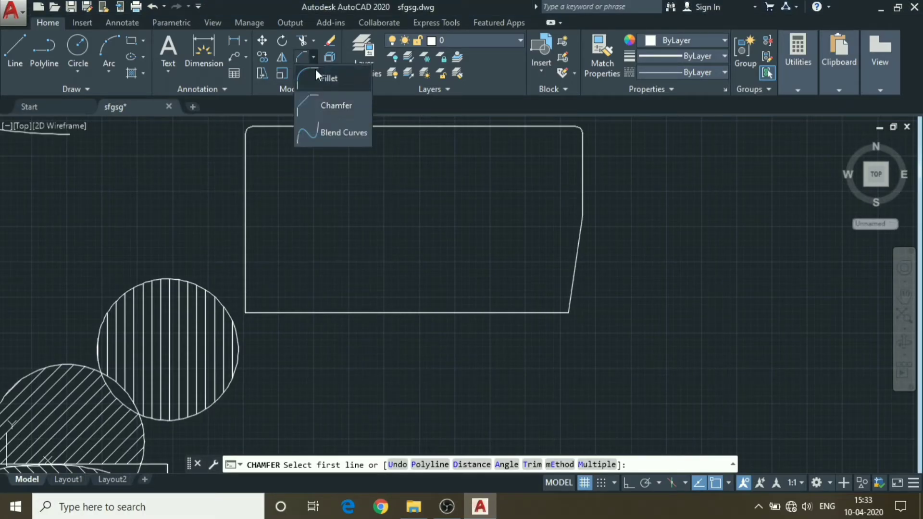
pyautogui.click(344, 137)
pyautogui.moveTo(375, 176); pyautogui.dragTo(395, 221, button='middle')
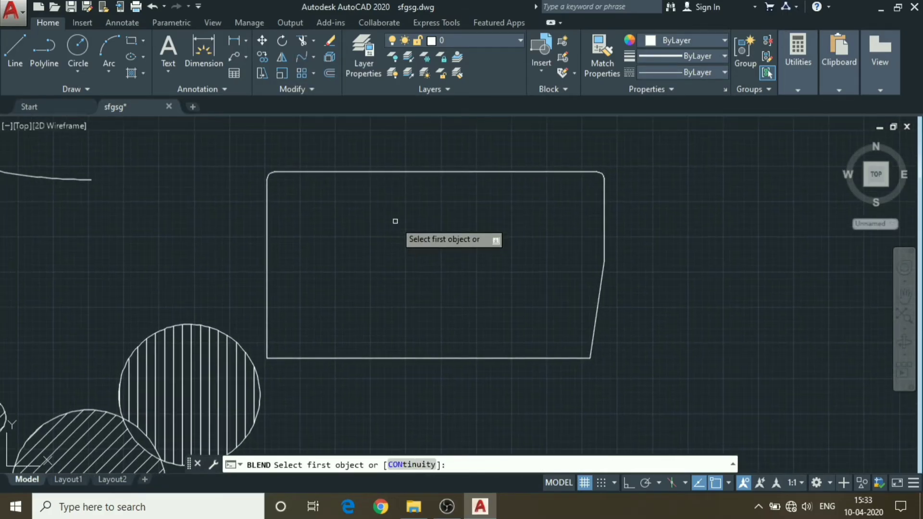
pyautogui.click(305, 170)
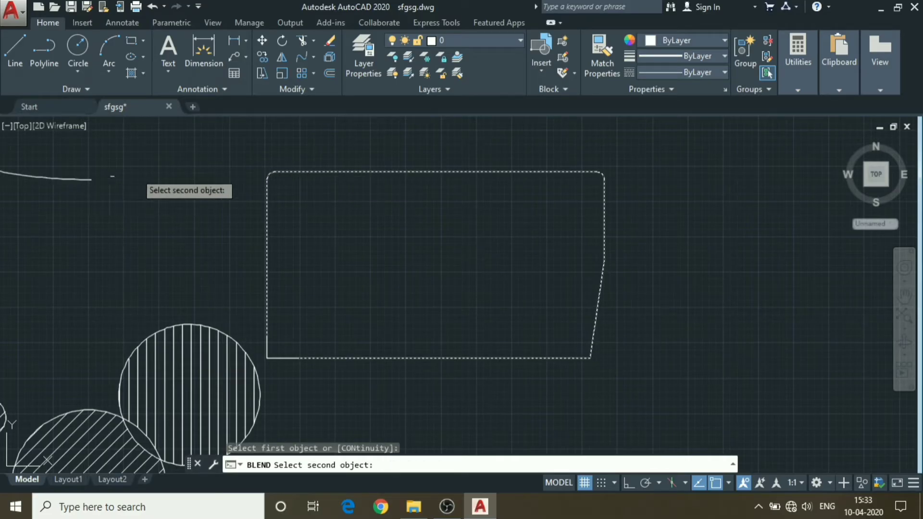
pyautogui.moveTo(152, 172)
pyautogui.mouseDown(button='middle')
pyautogui.moveTo(312, 264)
pyautogui.moveTo(374, 177)
pyautogui.mouseUp(button='middle')
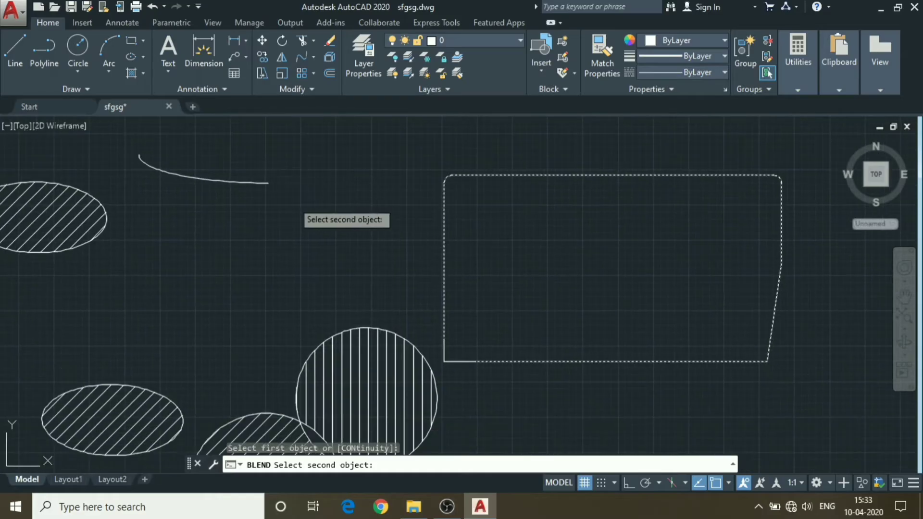
pyautogui.click(258, 184)
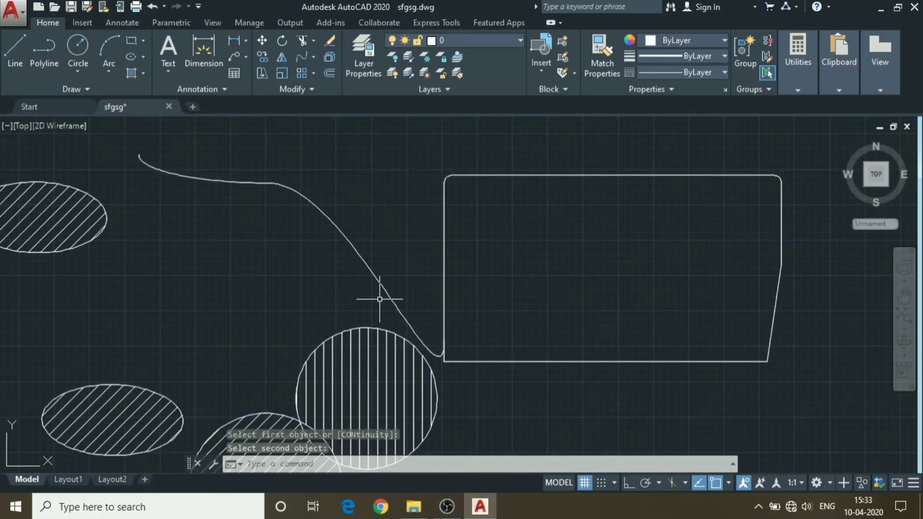
pyautogui.click(380, 284)
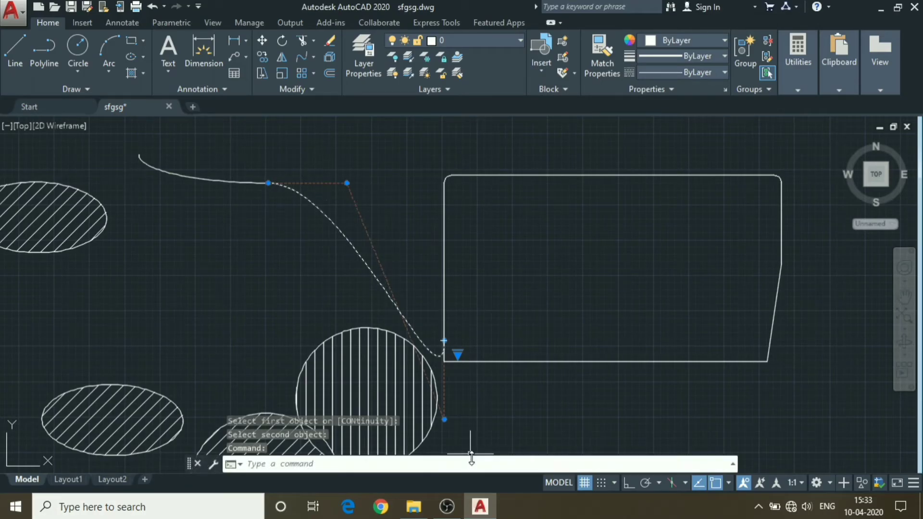
# Stretch the blend spline's vertices and control points to start reshaping the curve
pyautogui.click(267, 183)
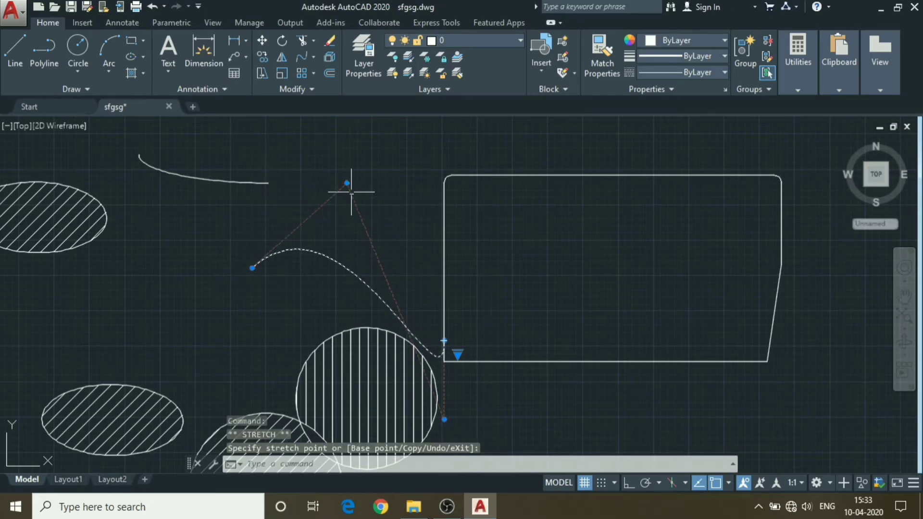
pyautogui.click(342, 180)
pyautogui.click(347, 182)
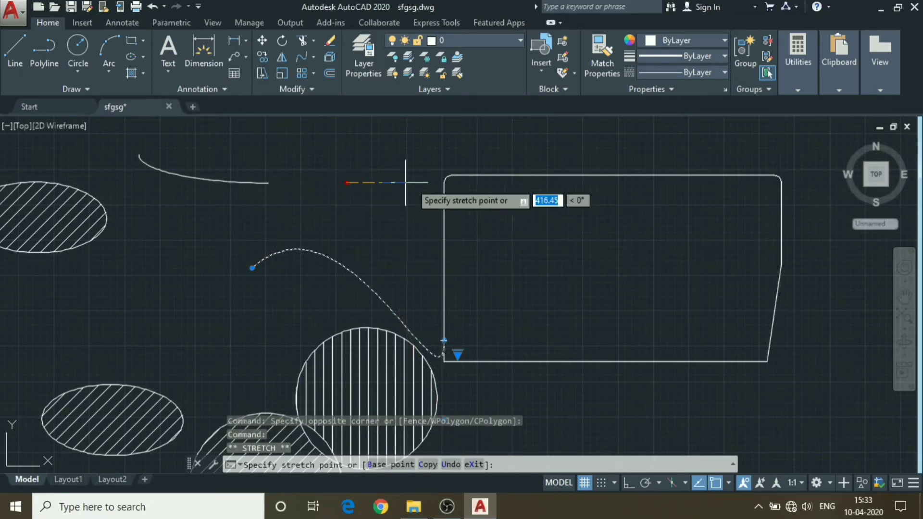
pyautogui.click(407, 198)
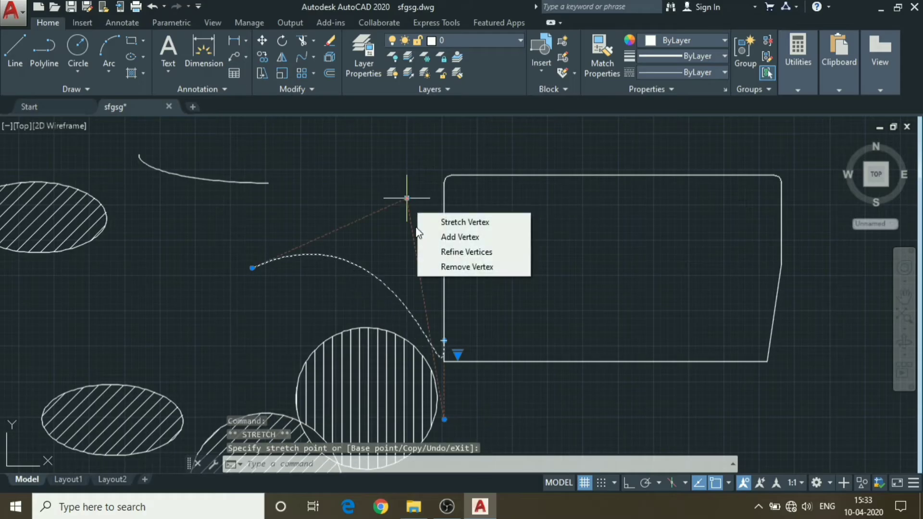
pyautogui.click(445, 419)
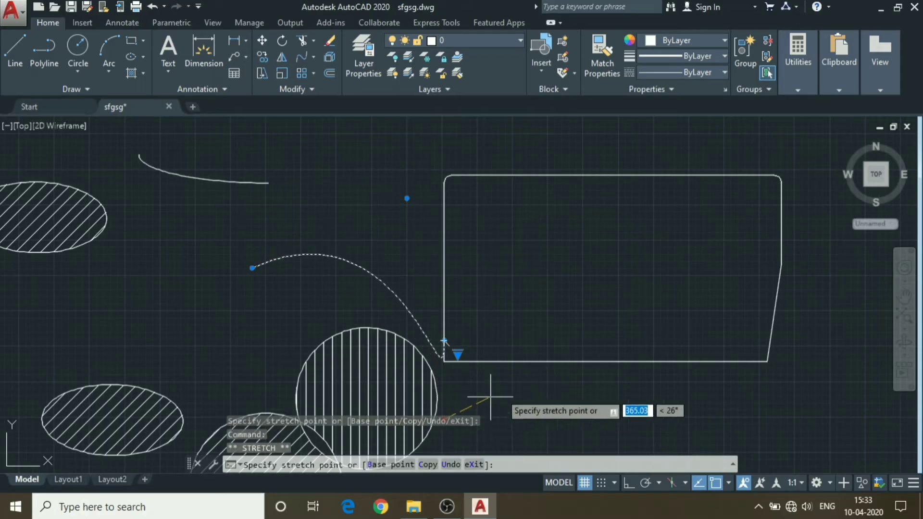
pyautogui.click(529, 283)
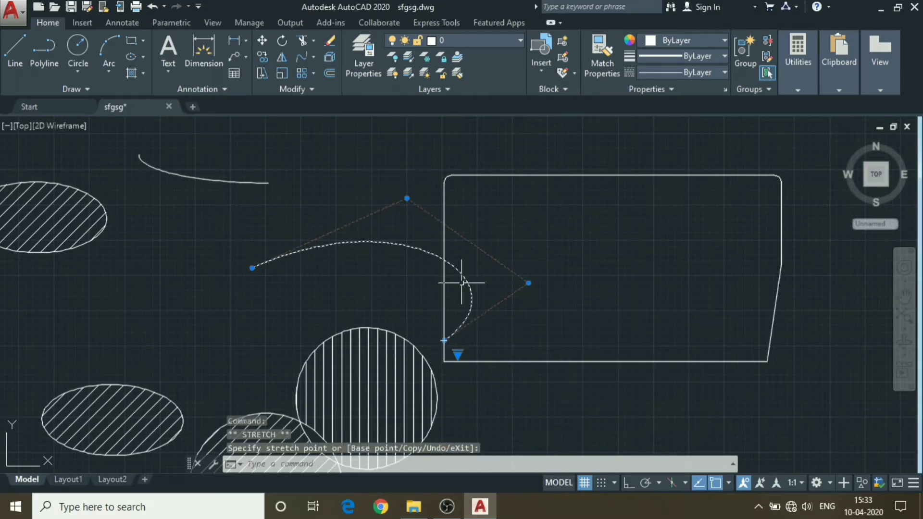
pyautogui.click(610, 316)
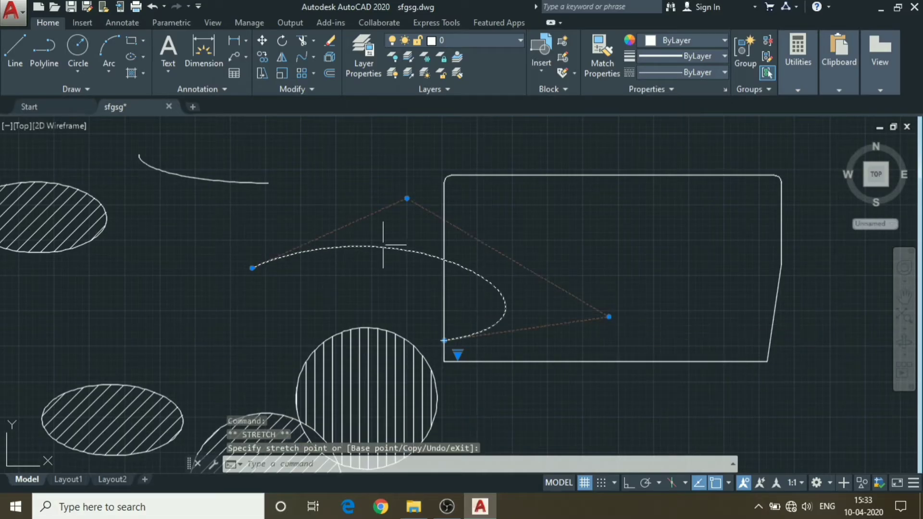
# Drag the spline's end inside the rectangle's left edge to form a teardrop loop
pyautogui.click(254, 269)
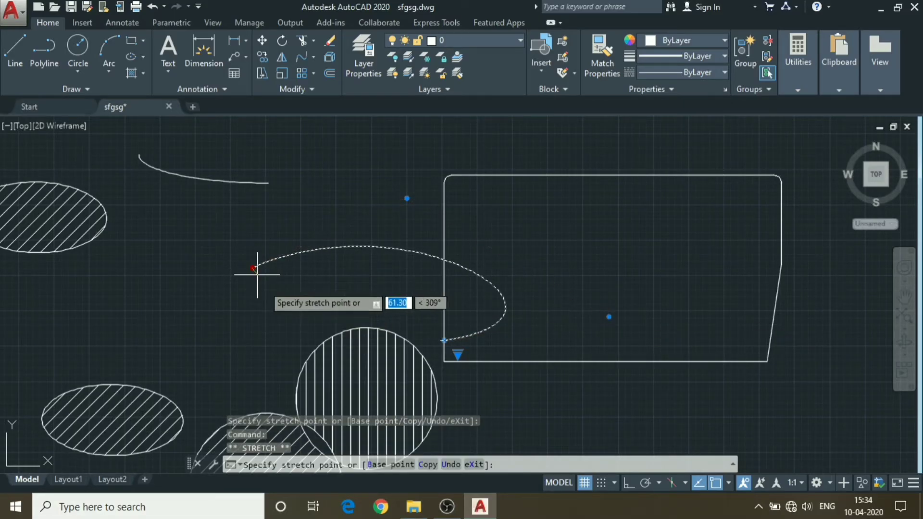
pyautogui.click(293, 321)
pyautogui.moveTo(407, 198)
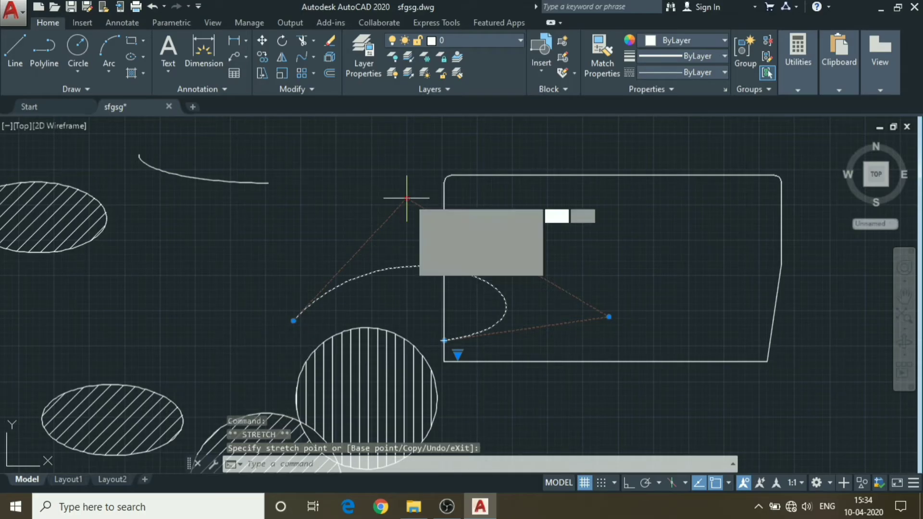
pyautogui.click(379, 156)
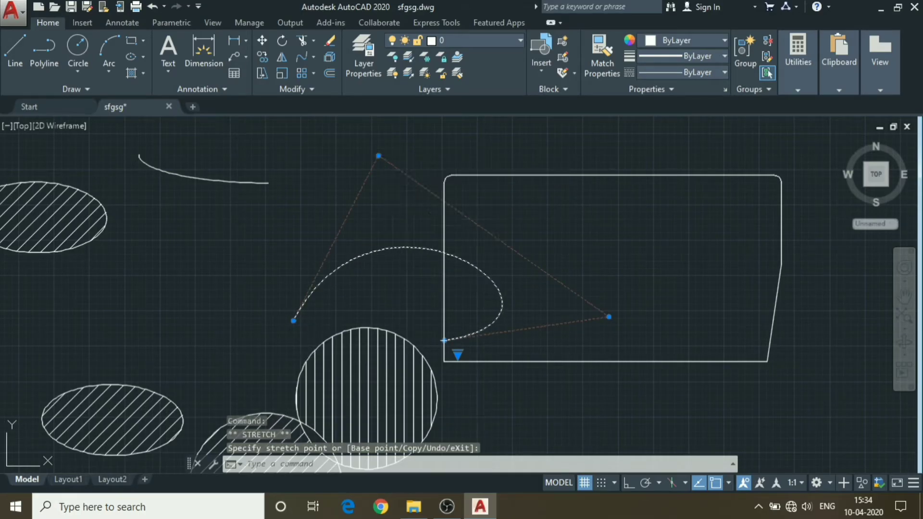
pyautogui.click(294, 321)
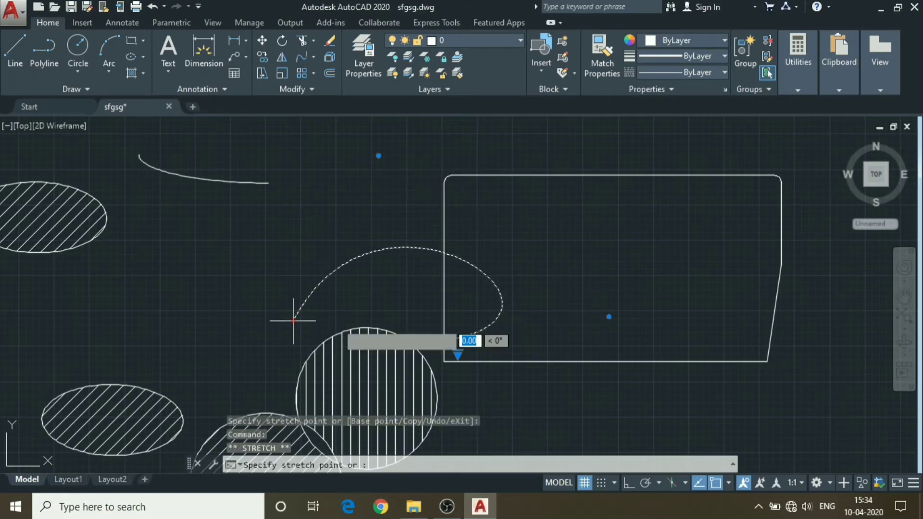
pyautogui.click(478, 298)
pyautogui.click(556, 270)
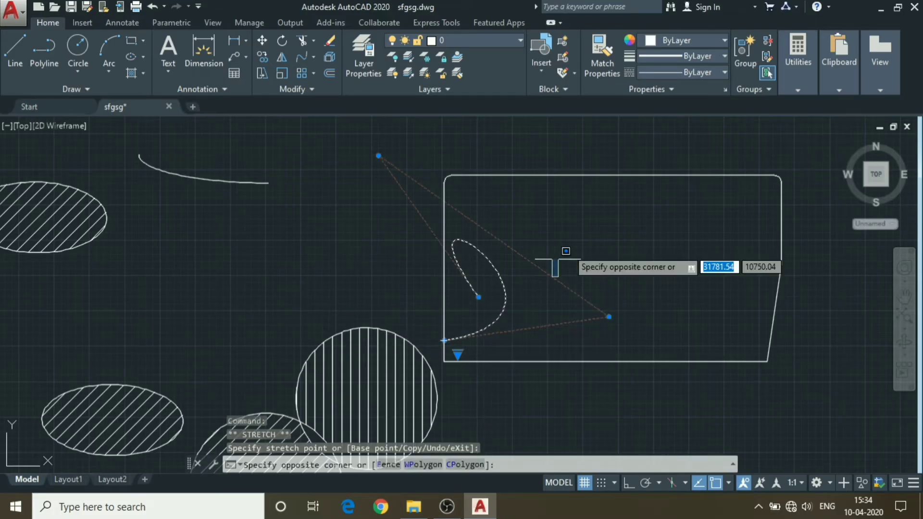
pyautogui.press('Escape')
pyautogui.press('Escape')
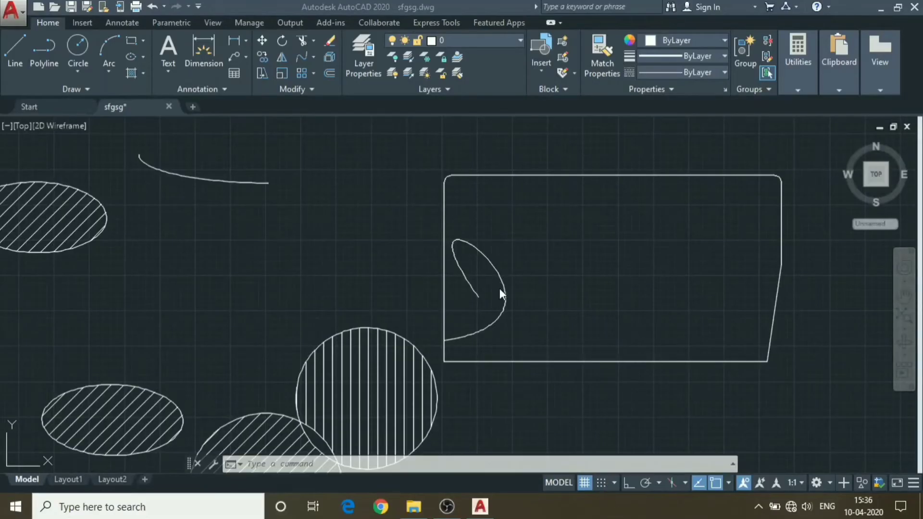
pyautogui.click(473, 292)
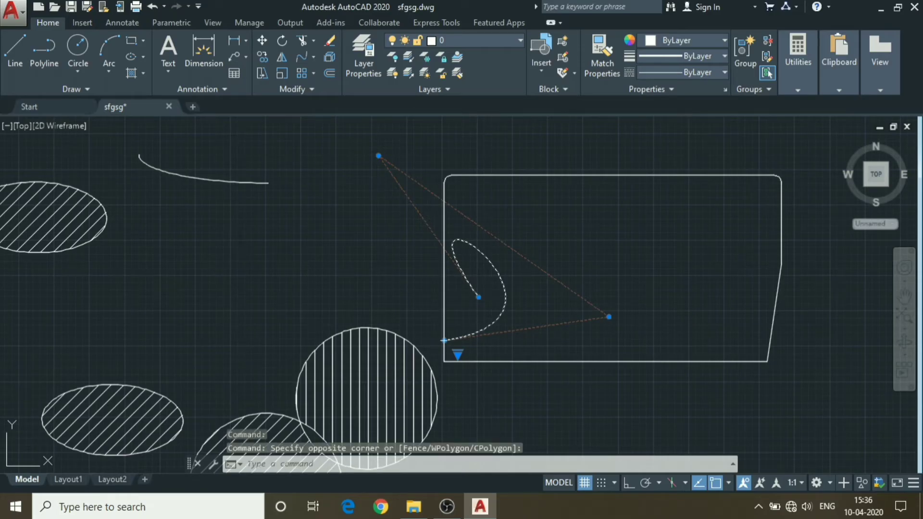
# Snap the spline ends to the top-left curve and the rectangle's bottom-right corner, bowing it upward
pyautogui.click(479, 297)
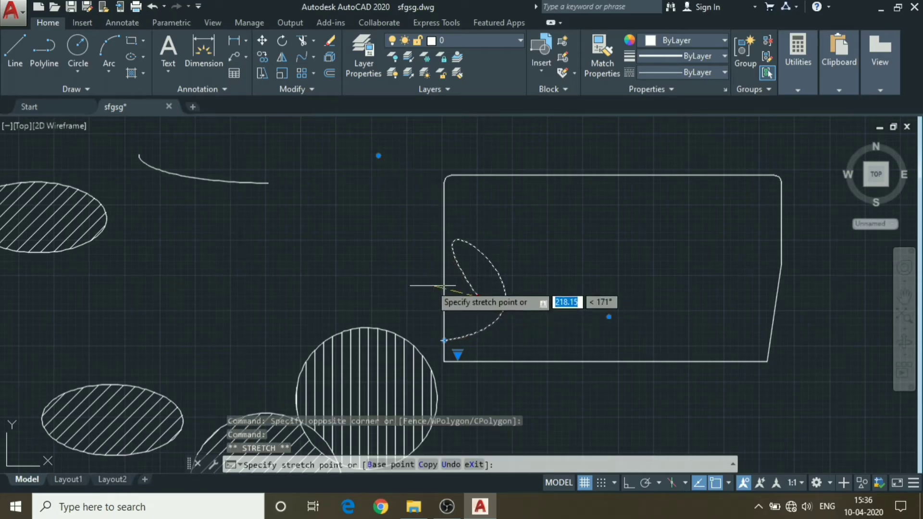
pyautogui.click(268, 183)
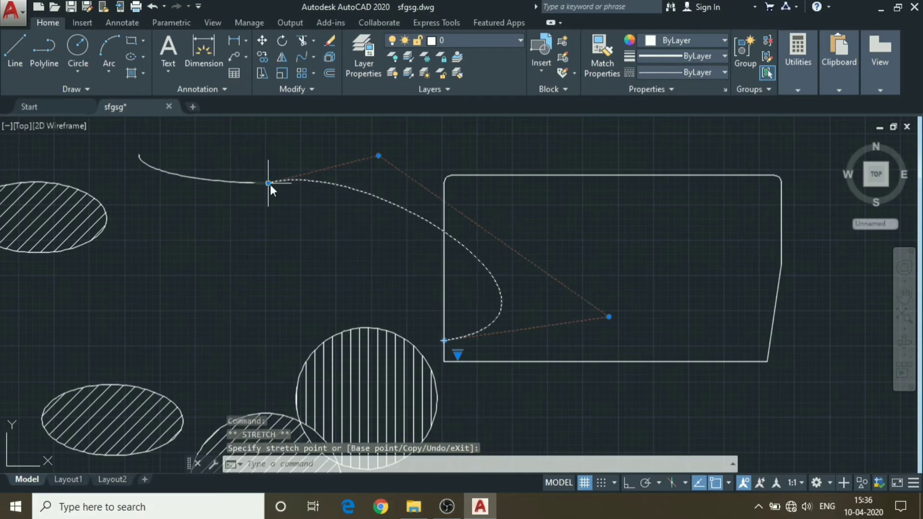
pyautogui.click(444, 341)
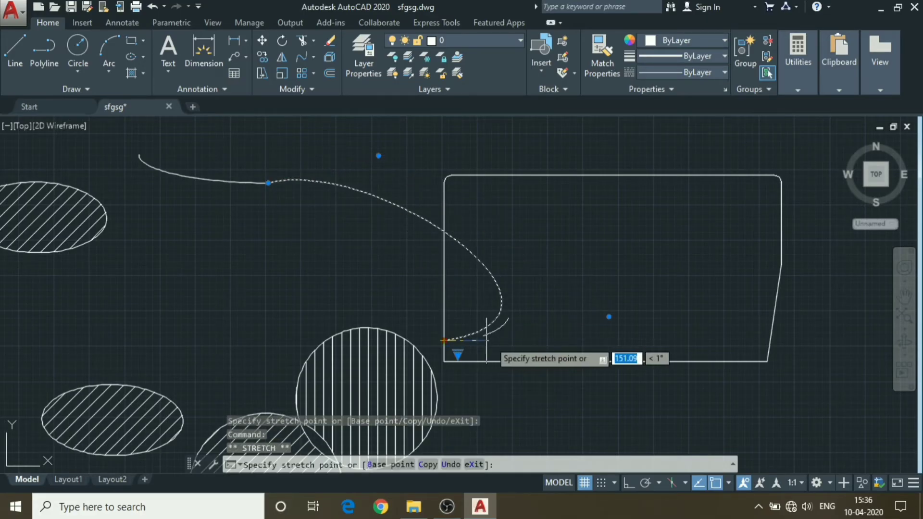
pyautogui.click(767, 360)
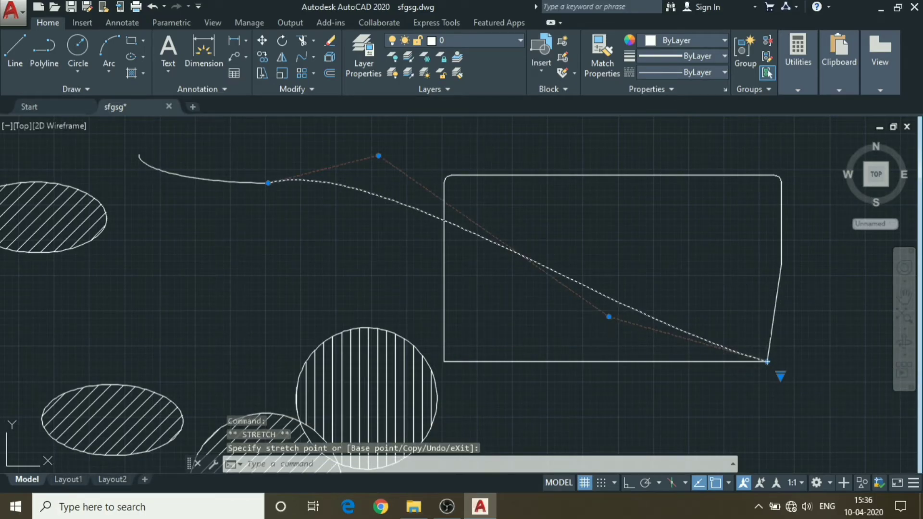
pyautogui.click(609, 317)
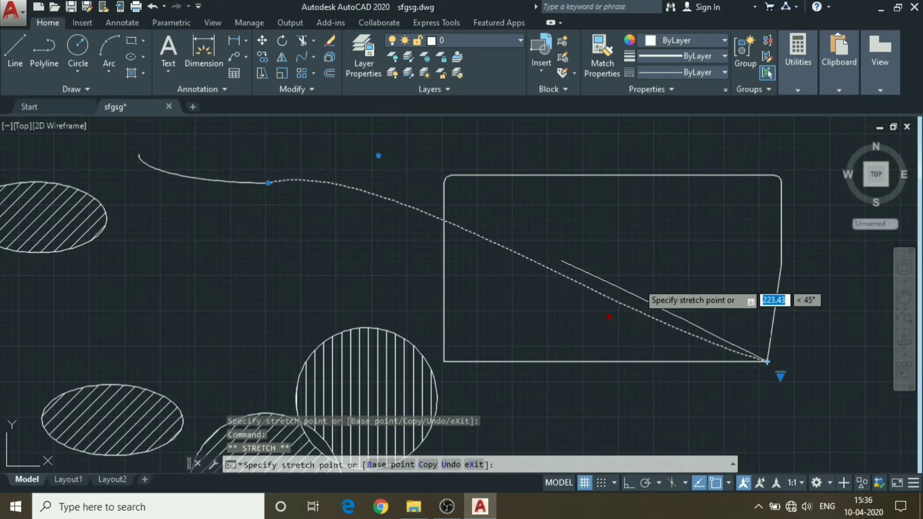
pyautogui.click(725, 201)
pyautogui.click(634, 311)
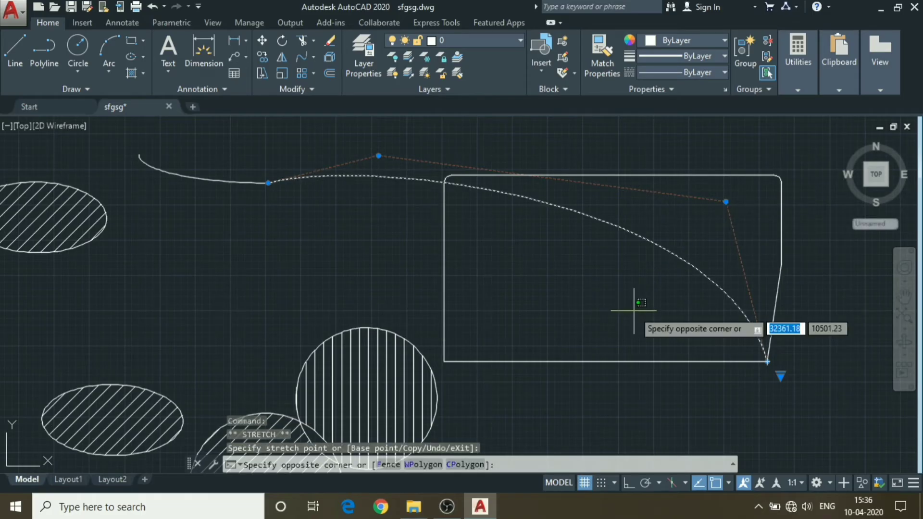
pyautogui.press('Escape')
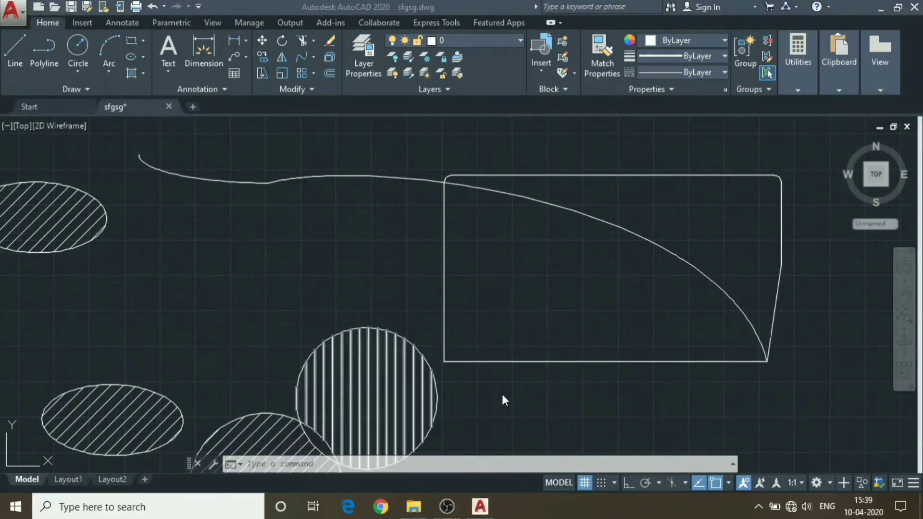
# Launch Single Line text from the Annotation panel and pick its start point above the rectangle
pyautogui.click(497, 385)
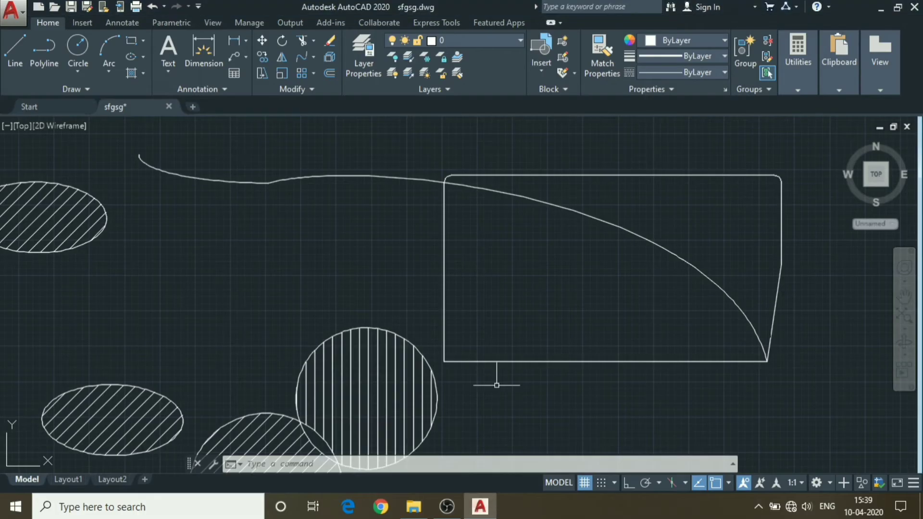
pyautogui.click(167, 72)
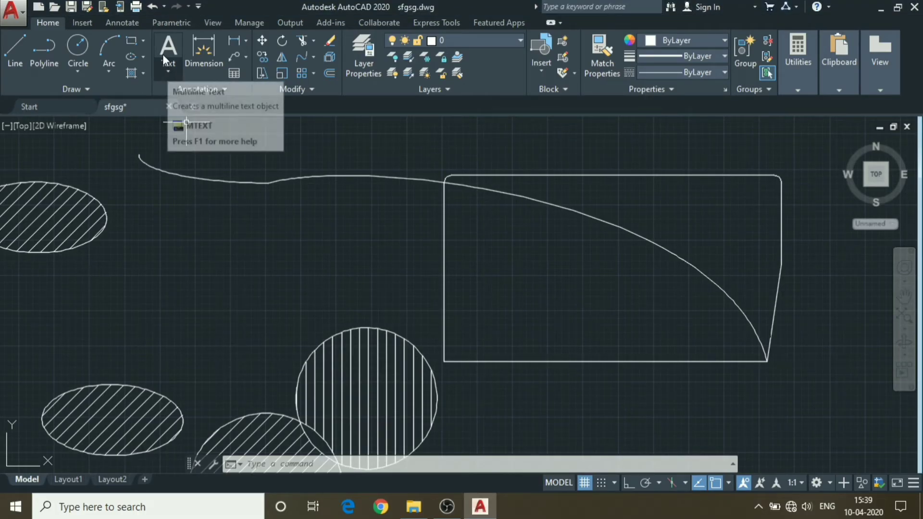
pyautogui.click(169, 73)
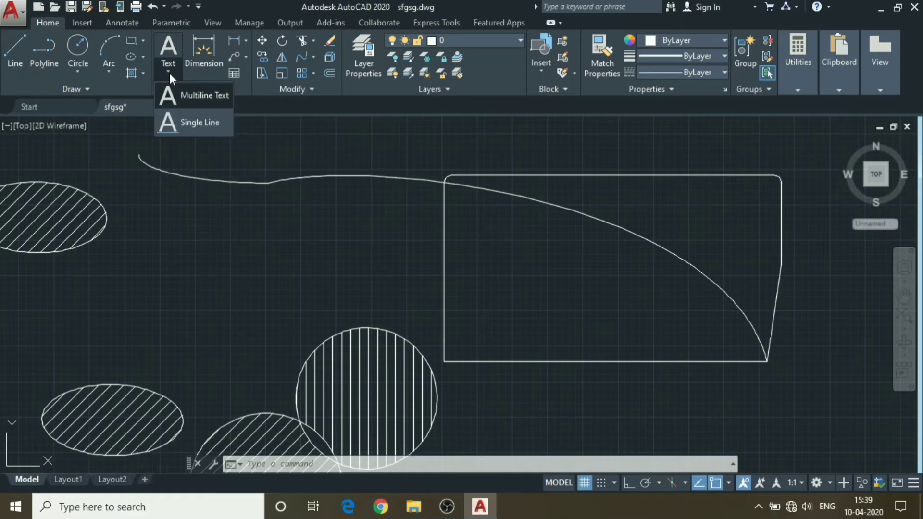
pyautogui.click(191, 124)
pyautogui.moveTo(503, 235); pyautogui.dragTo(453, 347, button='middle')
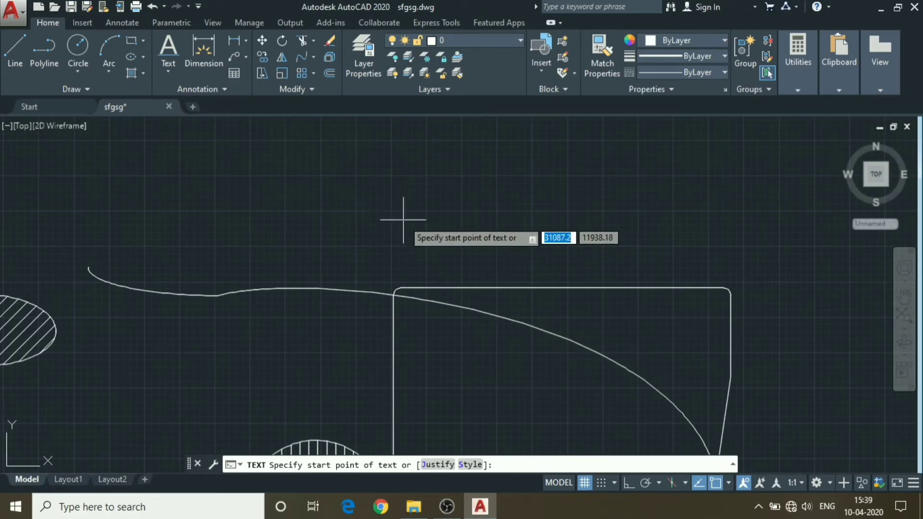
pyautogui.click(403, 220)
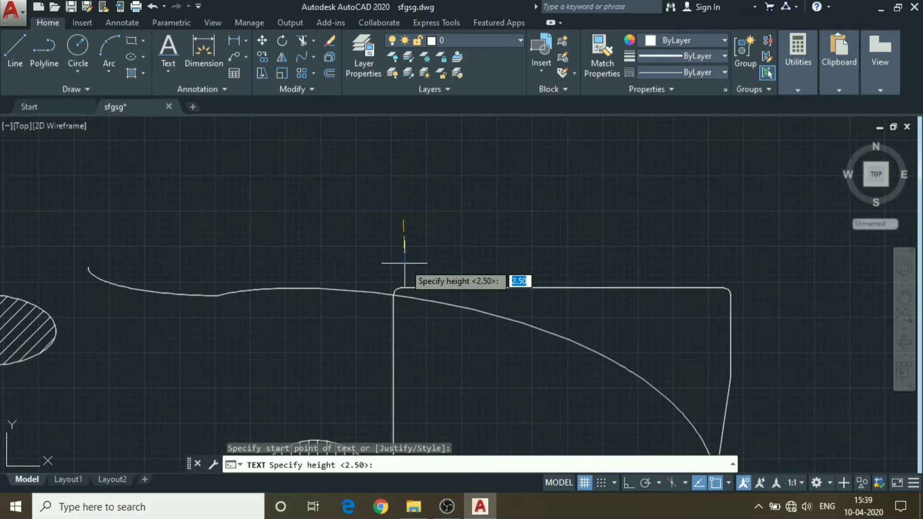
pyautogui.write('5')
# Accept text height 5 and the default rotation, then delete the mistyped starting letters
pyautogui.press('Return')
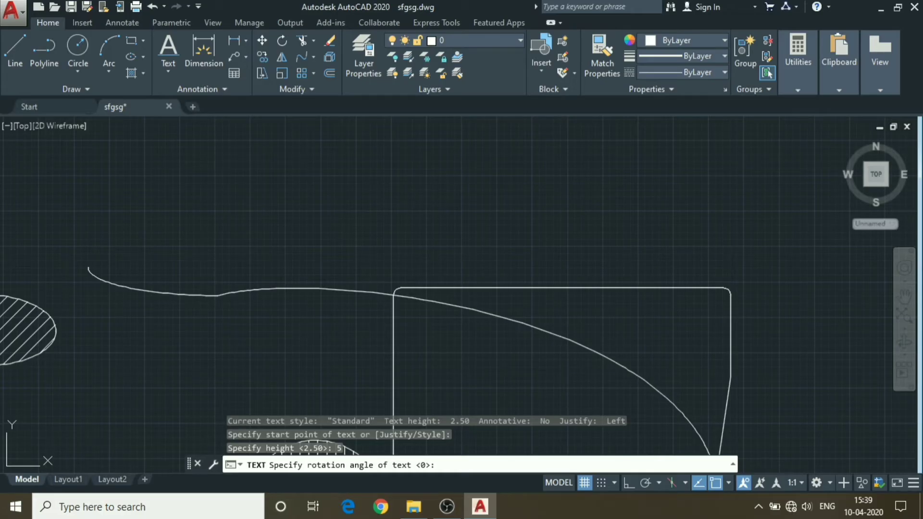
pyautogui.press('Return')
pyautogui.write('htrdrryryry')
pyautogui.scroll(3, 439, 216)
pyautogui.write('ry')
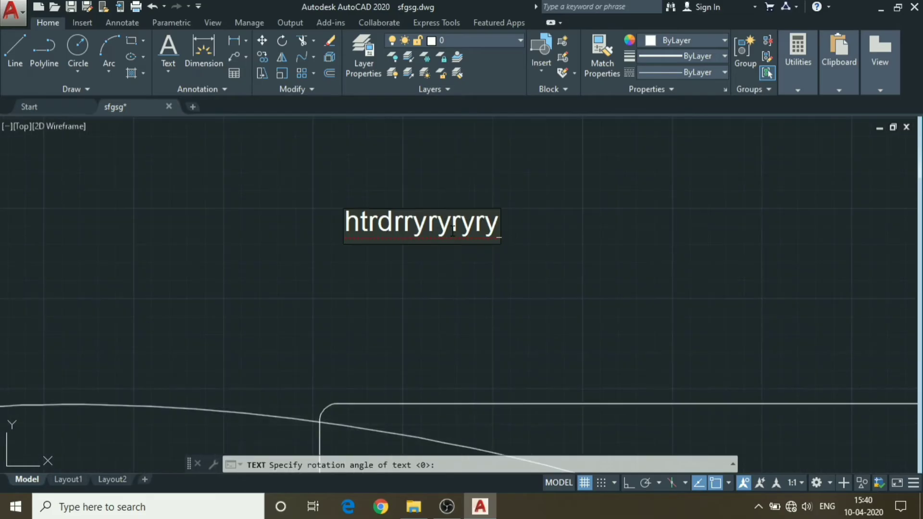
pyautogui.scroll(3, 453, 230)
pyautogui.press('BackSpace')
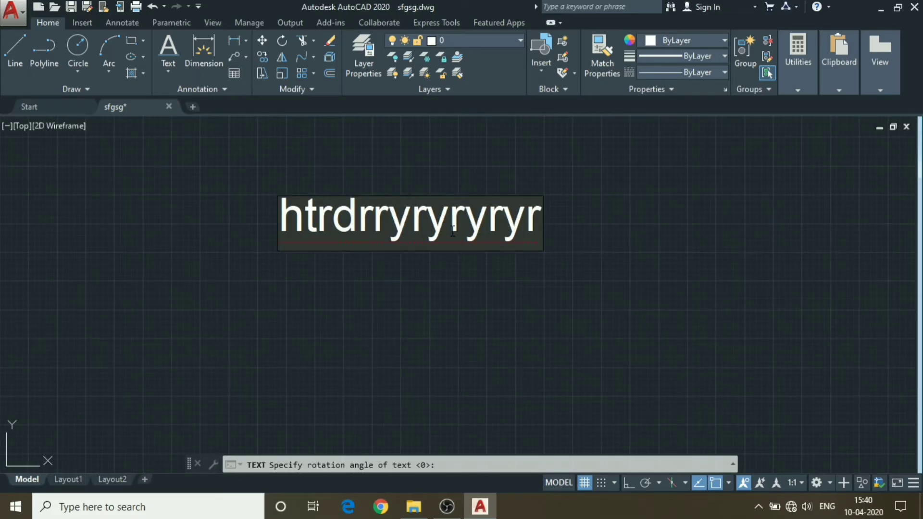
pyautogui.press('BackSpace')
pyautogui.press('BackSpace')
pyautogui.press('BackSpace')
pyautogui.press('BackSpace')
pyautogui.press('BackSpace')
pyautogui.press('BackSpace')
pyautogui.press('BackSpace')
pyautogui.press('BackSpace')
# Enter 'AUTOCAD TUTORIAL', remove the stray extra lines, and finish the text line
pyautogui.write('A')
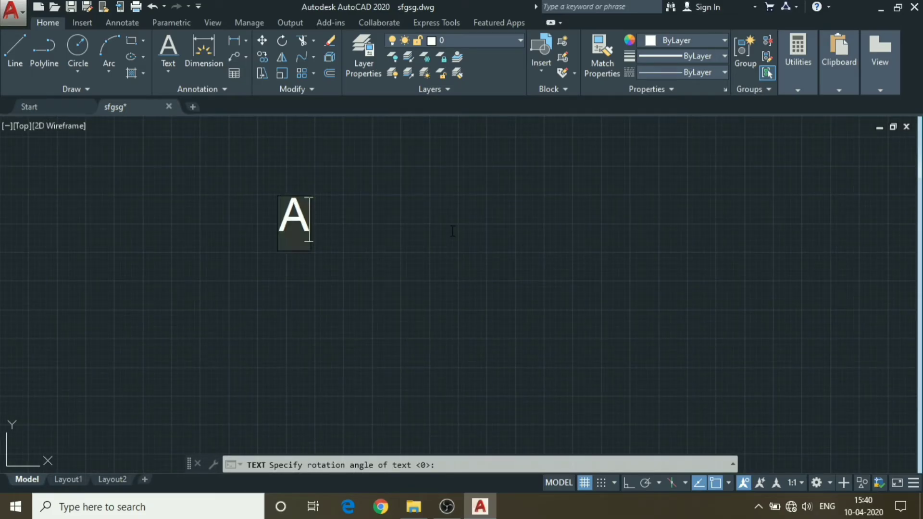
pyautogui.write('UTOCAD')
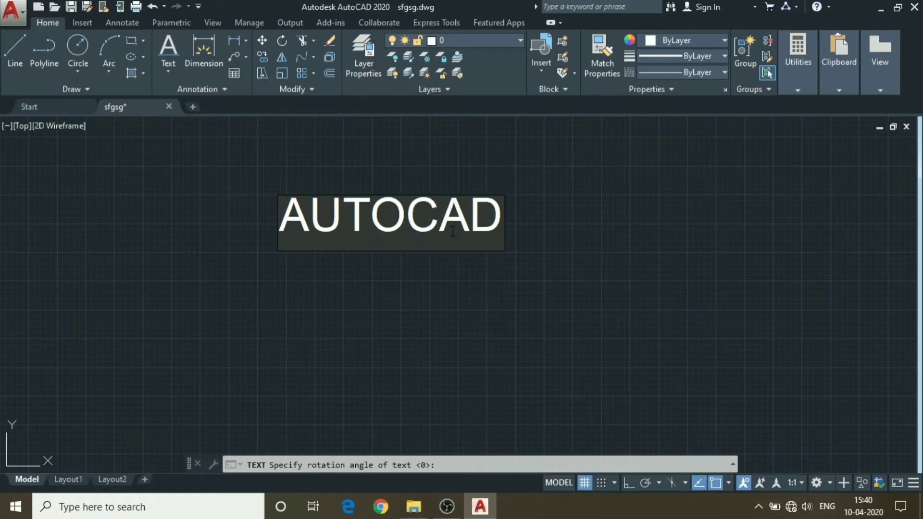
pyautogui.write(' TUTO')
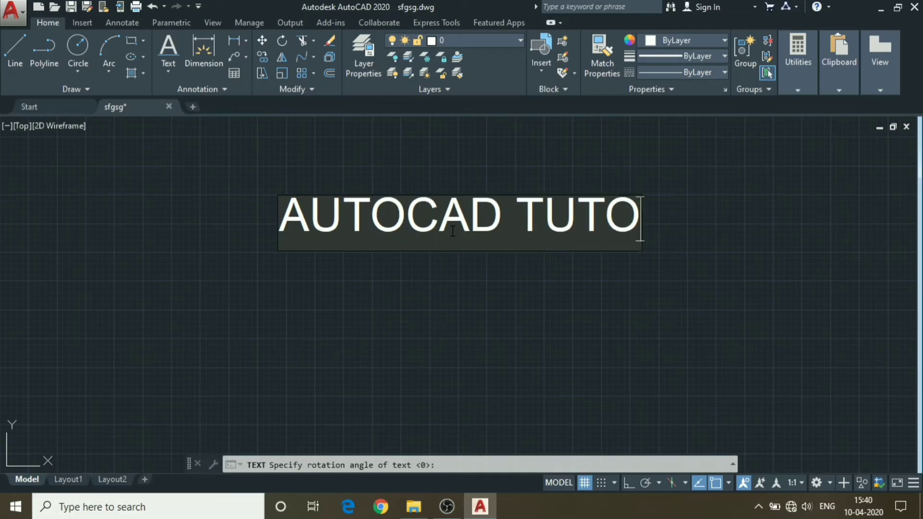
pyautogui.write('RIAL')
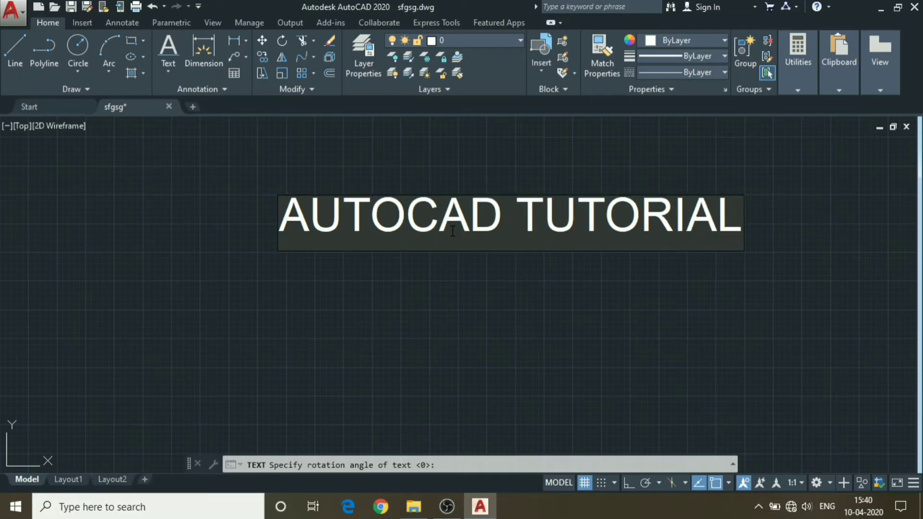
pyautogui.press('Return')
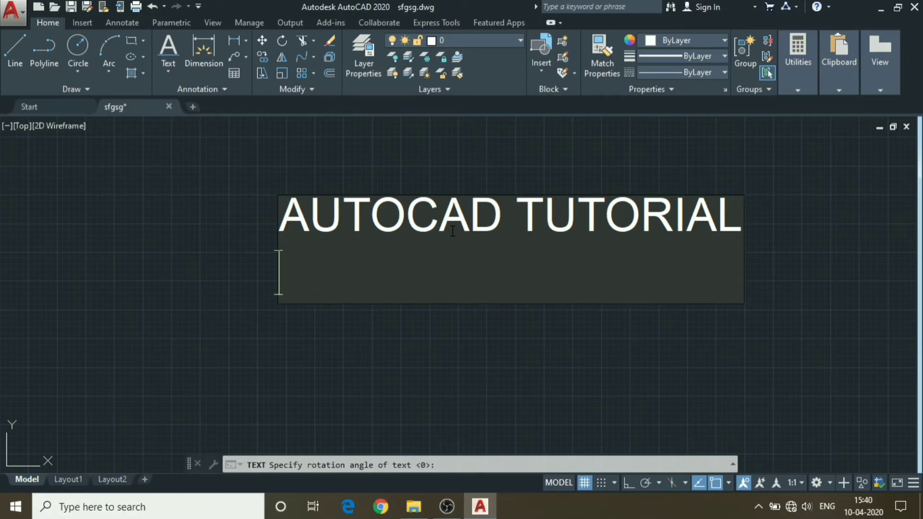
pyautogui.press('BackSpace')
pyautogui.press('Return')
pyautogui.write('FHMK')
pyautogui.press('BackSpace')
pyautogui.press('BackSpace')
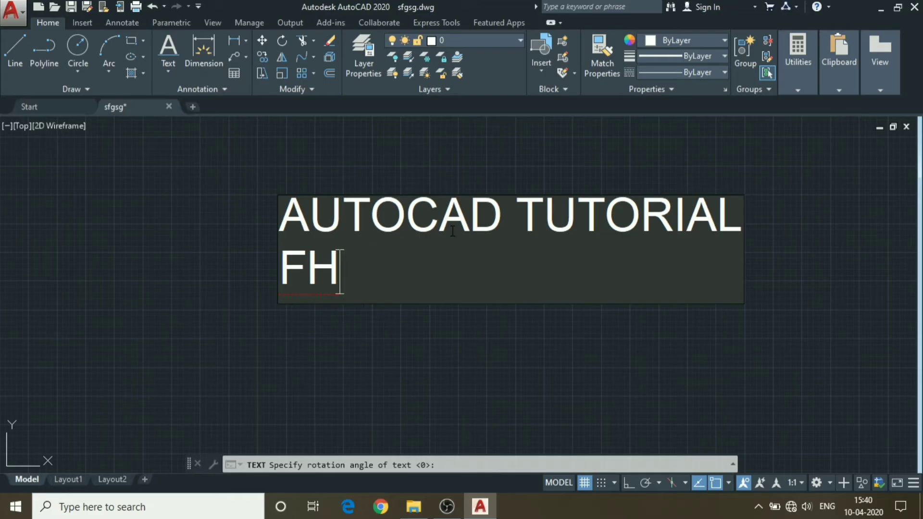
pyautogui.press('BackSpace')
pyautogui.press('BackSpace')
pyautogui.press('BackSpace')
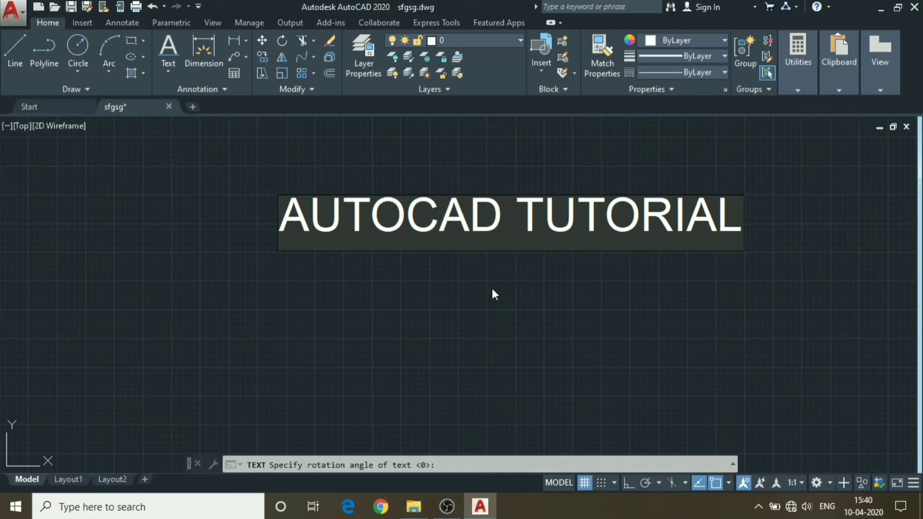
pyautogui.click(493, 290)
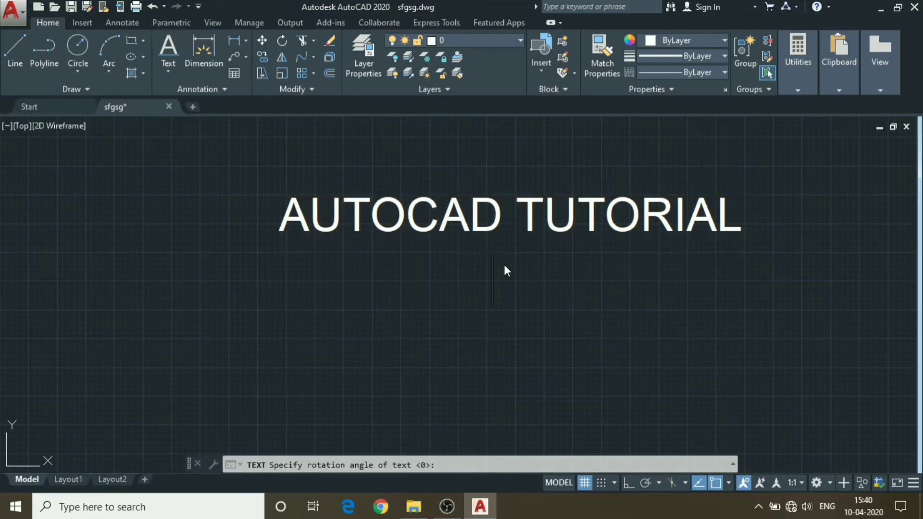
# End the text command, reposition the view, and switch Ortho mode on
pyautogui.scroll(-10, 505, 264)
pyautogui.press('Return')
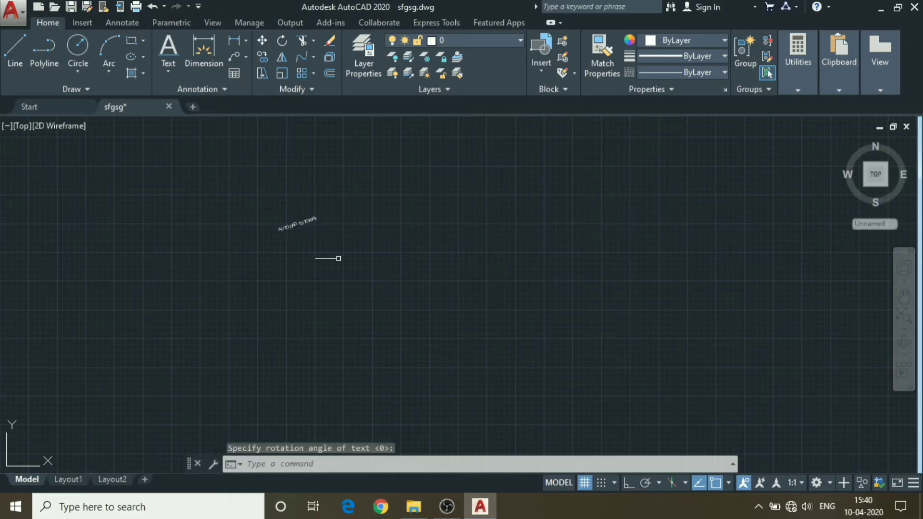
pyautogui.scroll(2, 293, 229)
pyautogui.scroll(5, 289, 231)
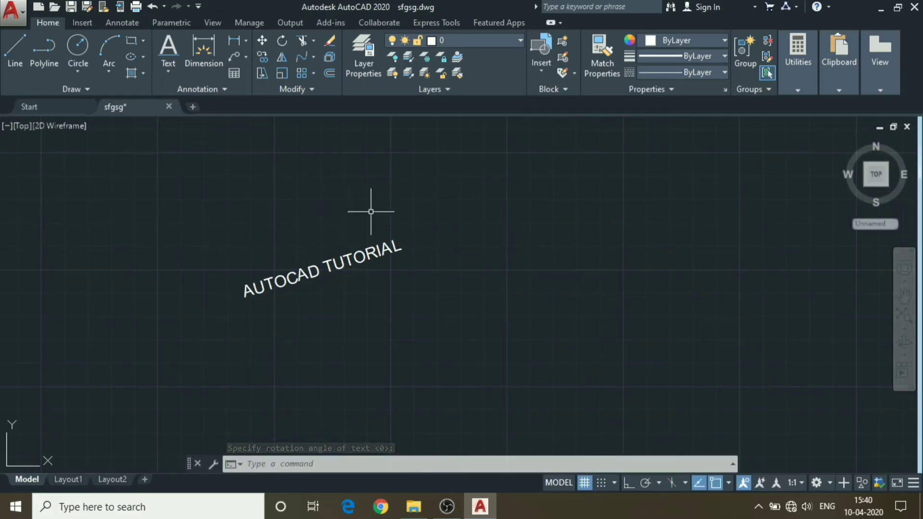
pyautogui.scroll(2, 269, 266)
pyautogui.scroll(-1, 284, 229)
pyautogui.moveTo(367, 313); pyautogui.dragTo(359, 289, button='middle')
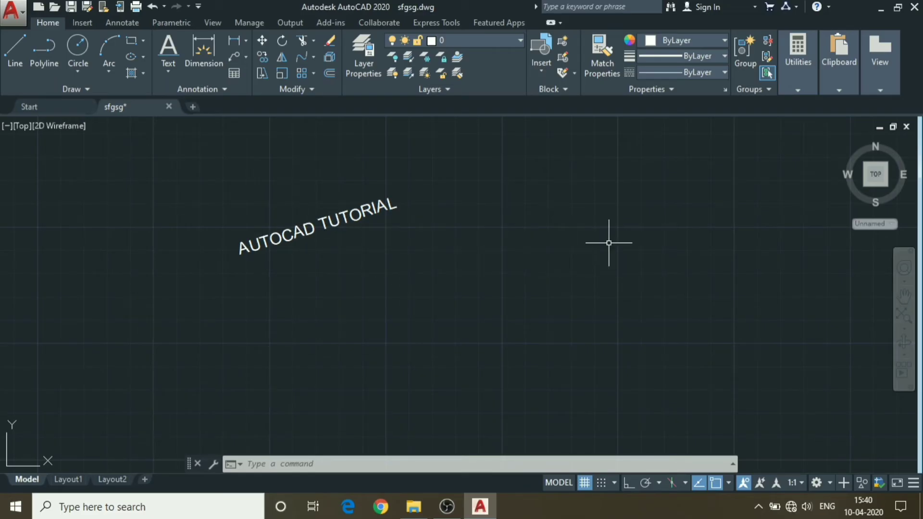
pyautogui.click(629, 483)
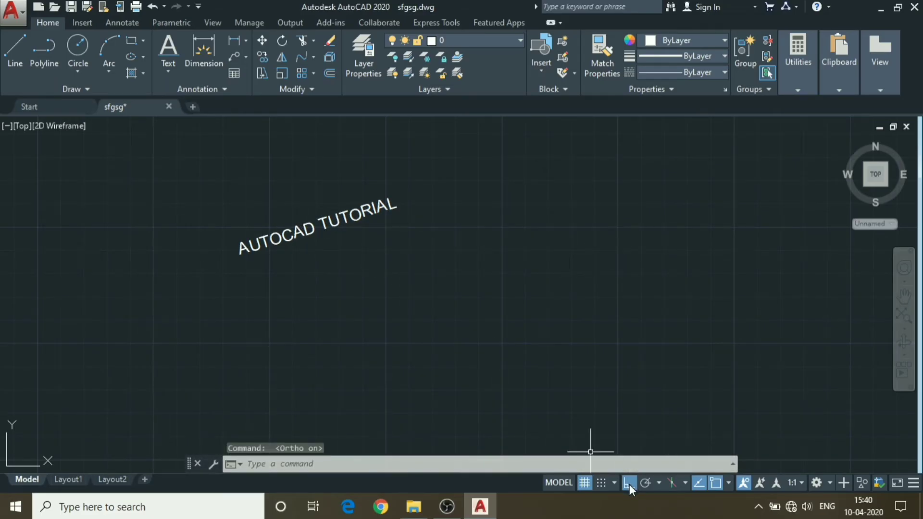
# Place horizontal single-line text 'AUTOCAD' at height 10 to the right of the title
pyautogui.click(167, 65)
pyautogui.click(185, 116)
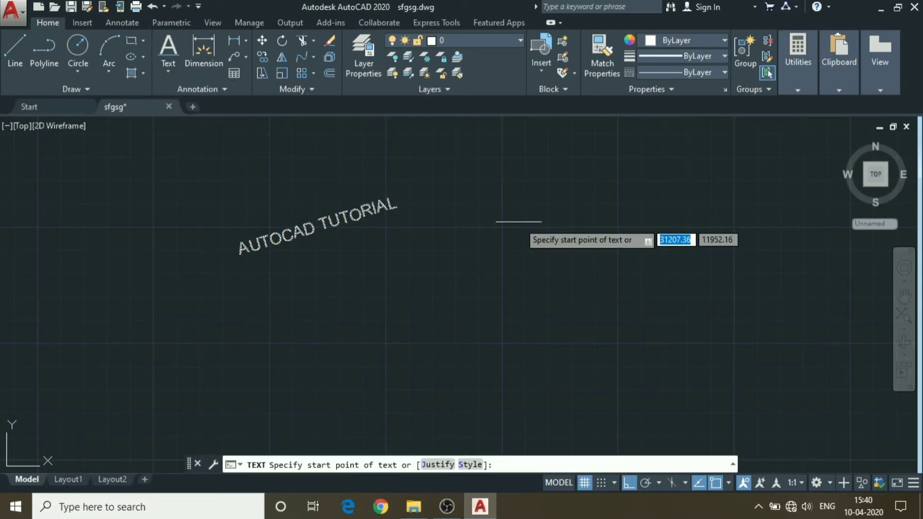
pyautogui.click(485, 198)
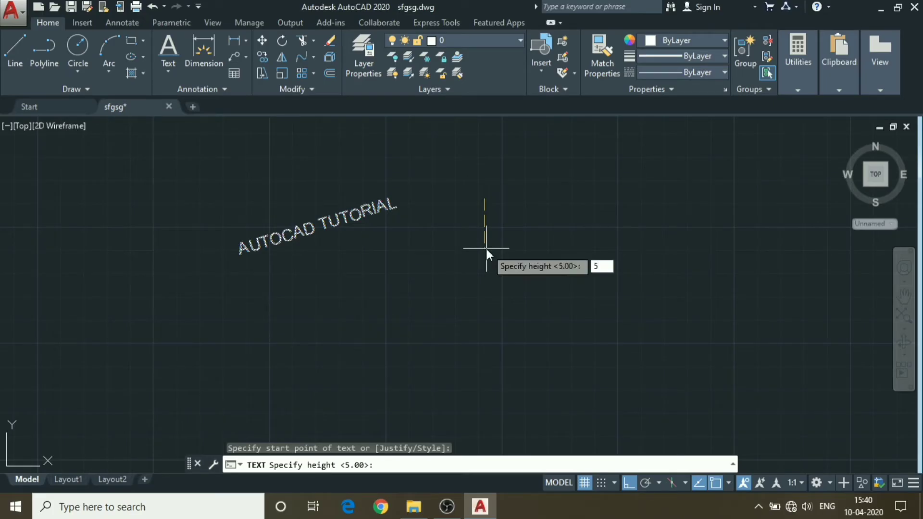
pyautogui.write('10')
pyautogui.press('Return')
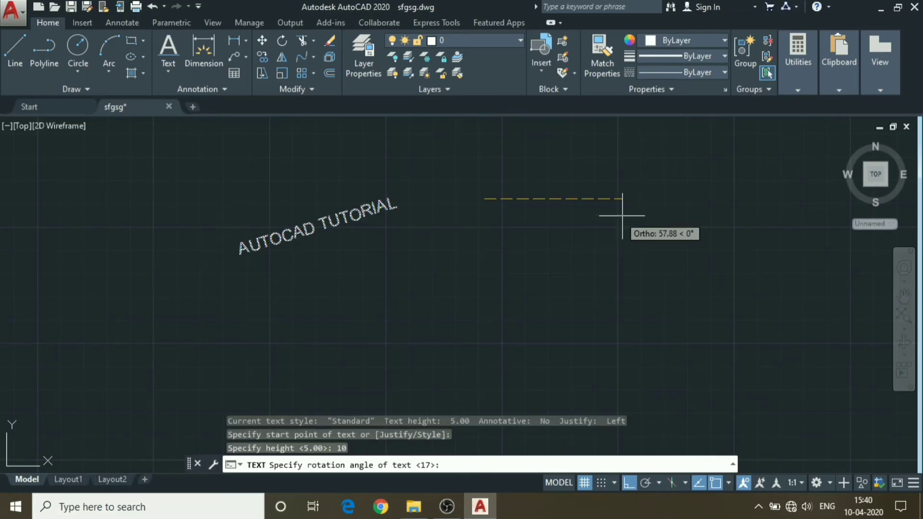
pyautogui.click(698, 214)
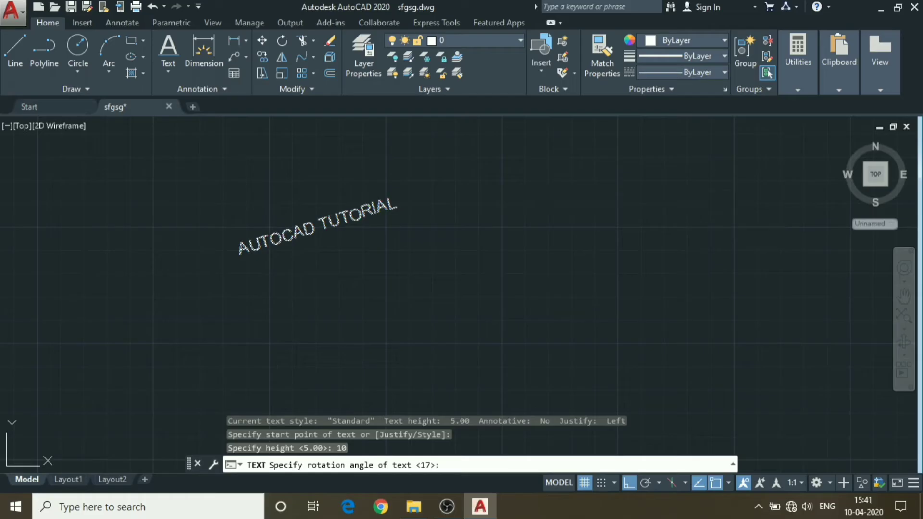
pyautogui.write('AUT')
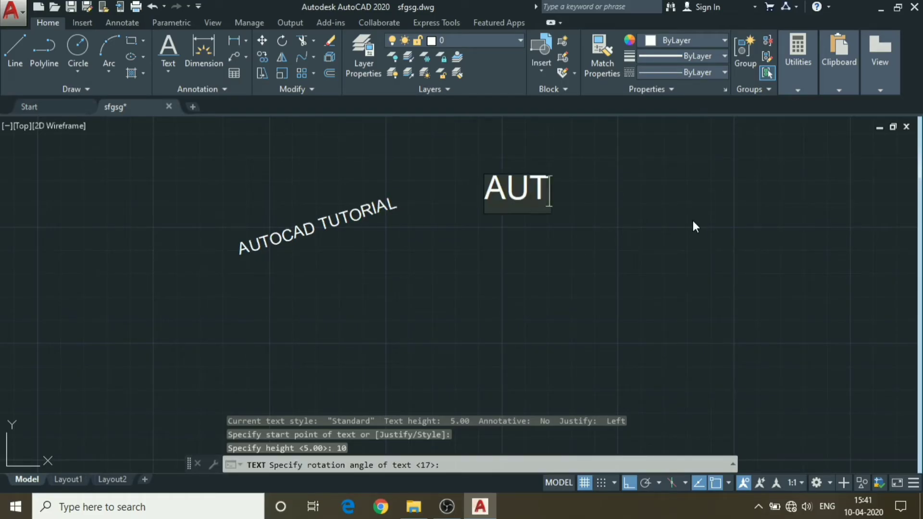
pyautogui.write('OCAD')
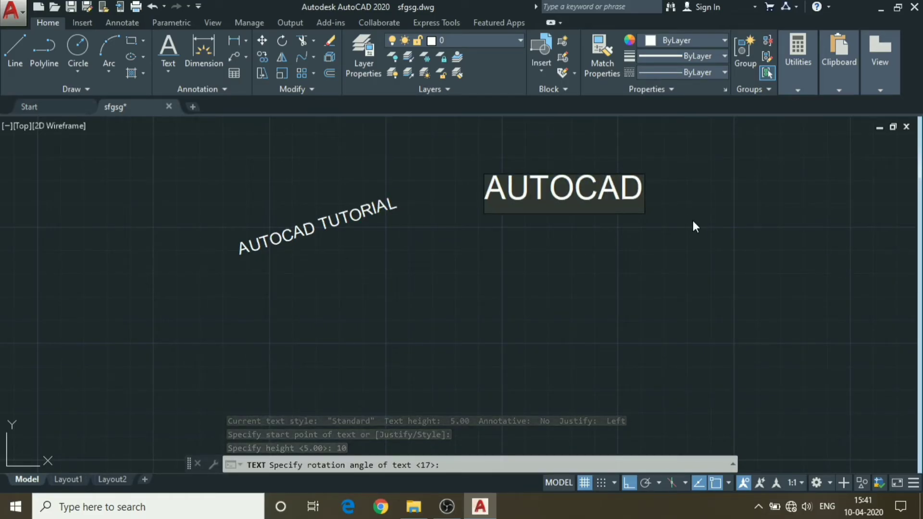
pyautogui.click(657, 220)
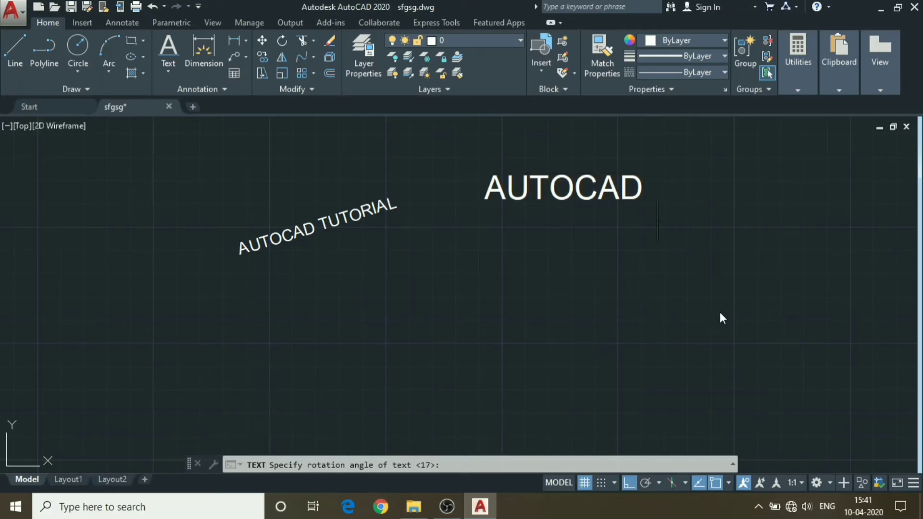
pyautogui.press('Return')
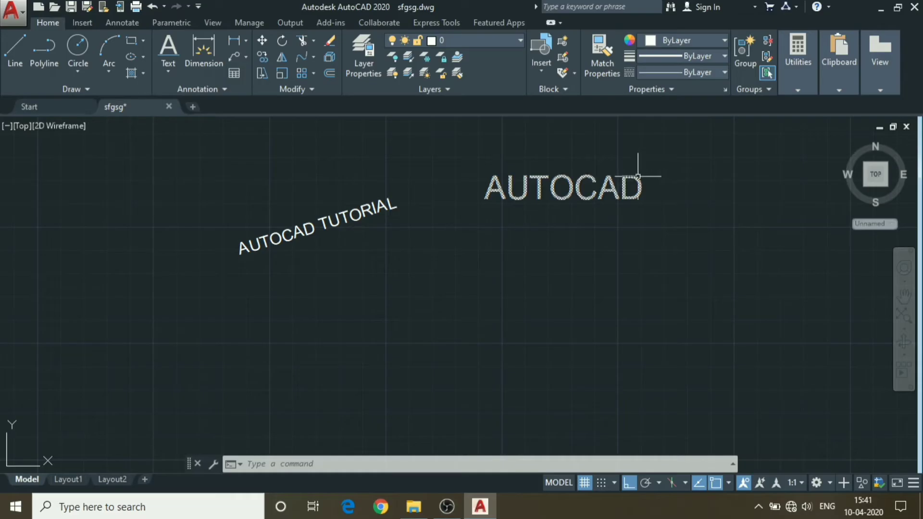
# Window-select the AUTOCAD text and show its Quick Properties
pyautogui.scroll(-2, 638, 177)
pyautogui.scroll(2, 533, 197)
pyautogui.click(529, 185)
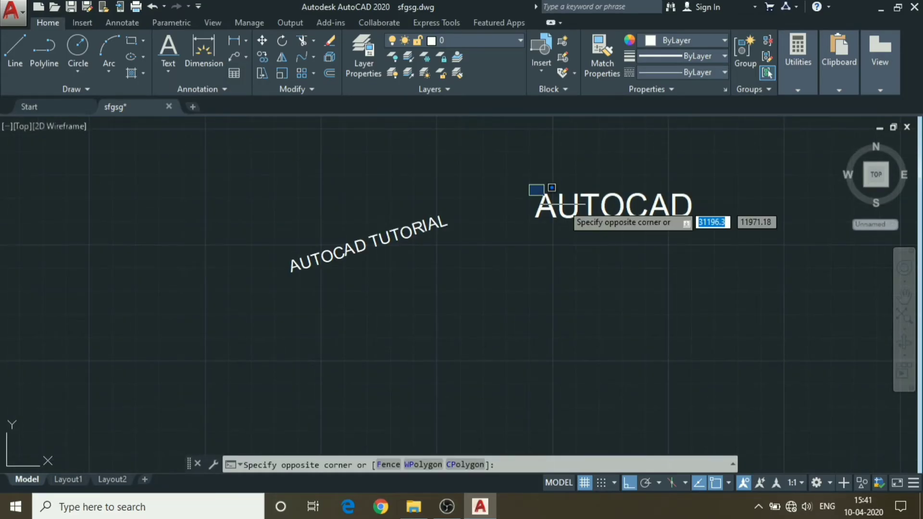
pyautogui.click(730, 225)
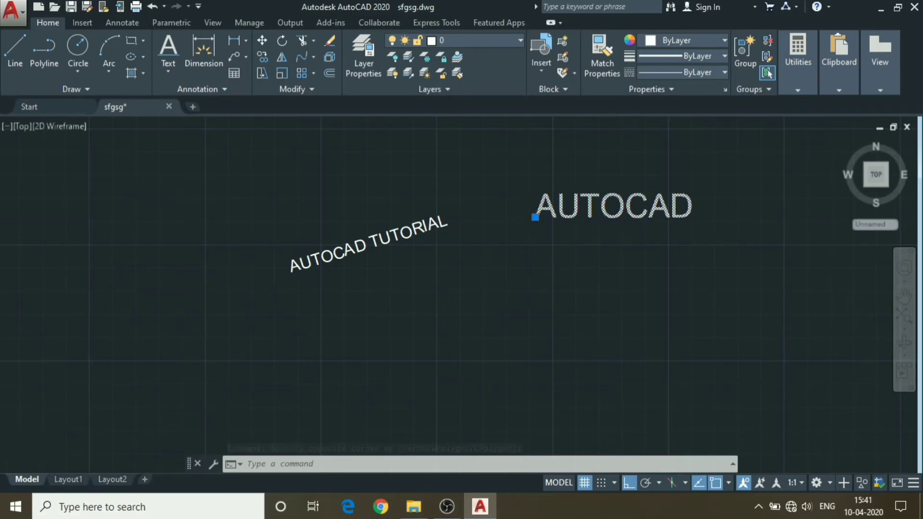
pyautogui.scroll(4, 535, 217)
pyautogui.scroll(-2, 534, 217)
pyautogui.rightClick(534, 217)
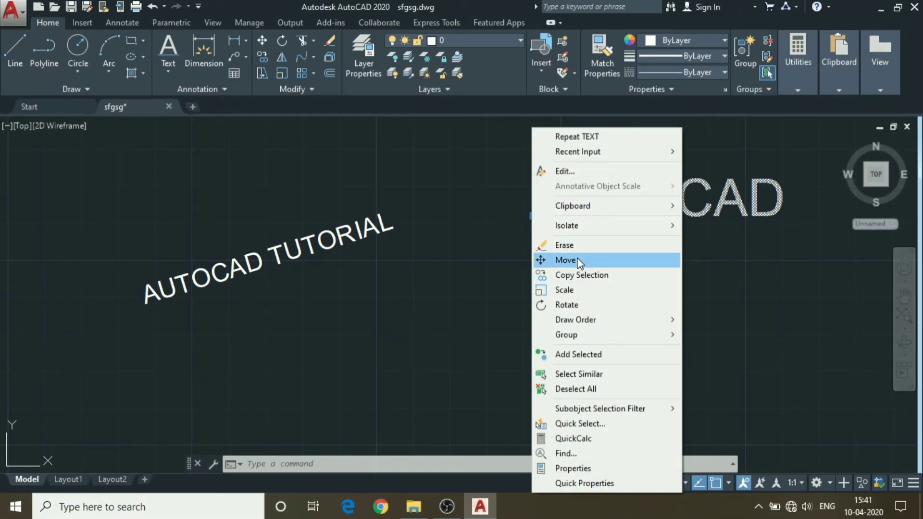
pyautogui.click(587, 482)
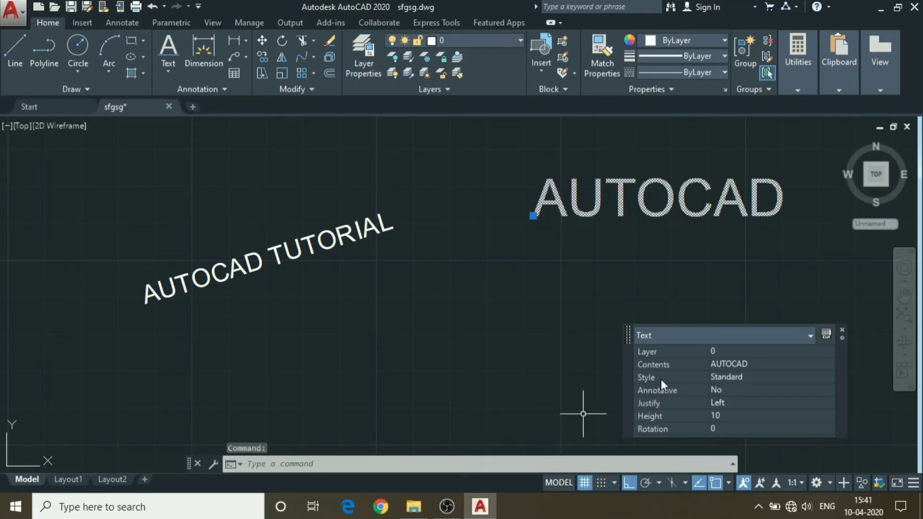
# Set the AUTOCAD text height to 4 and rotation to 45 degrees
pyautogui.click(721, 415)
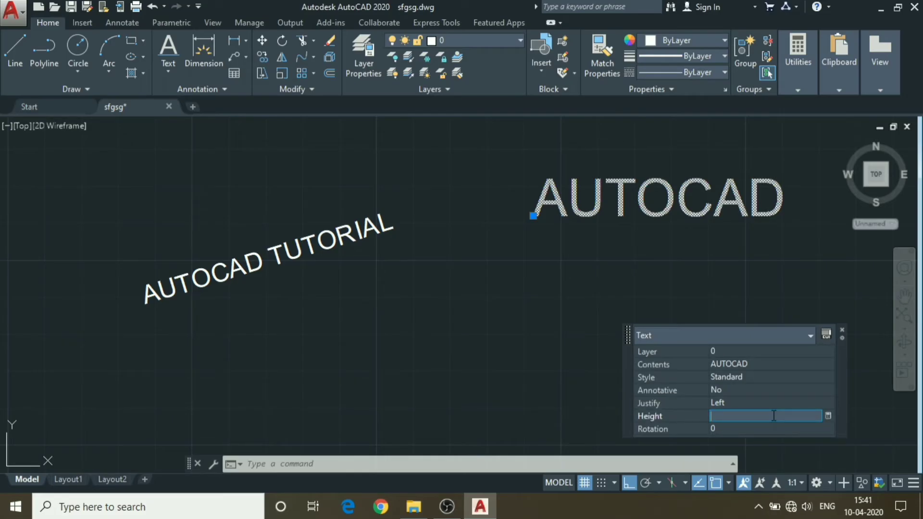
pyautogui.write('4')
pyautogui.press('Return')
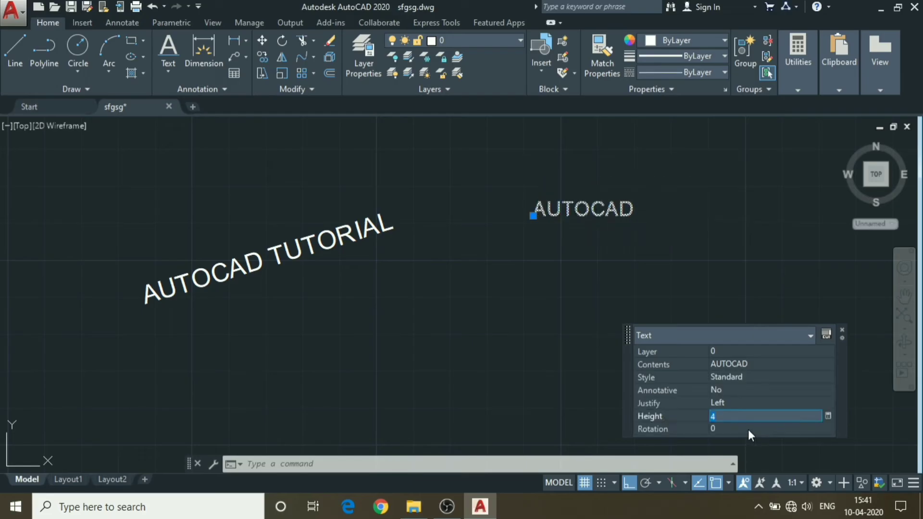
pyautogui.click(750, 429)
pyautogui.write('45')
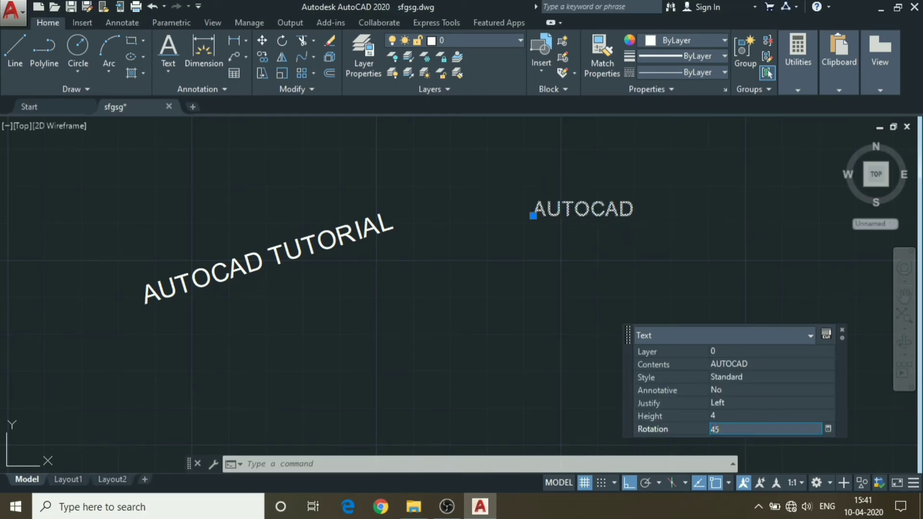
pyautogui.press('Return')
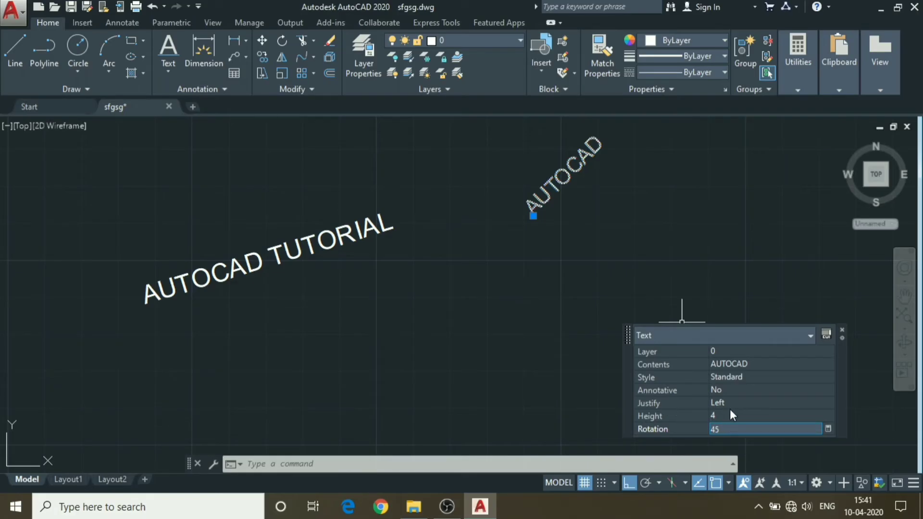
# Review the justification options, keep Left, and close Quick Properties
pyautogui.click(726, 403)
pyautogui.click(830, 403)
pyautogui.scroll(-1, 808, 385)
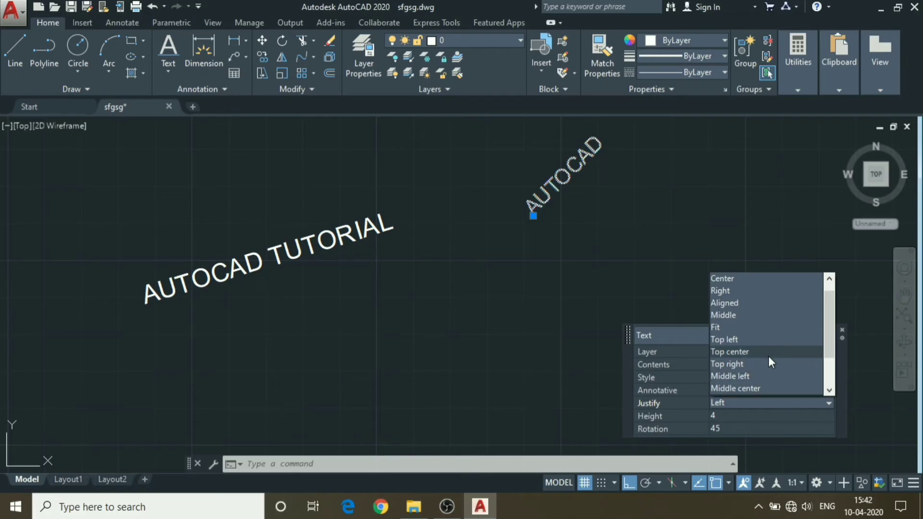
pyautogui.scroll(1, 764, 336)
pyautogui.scroll(-1, 760, 375)
pyautogui.scroll(-2, 747, 332)
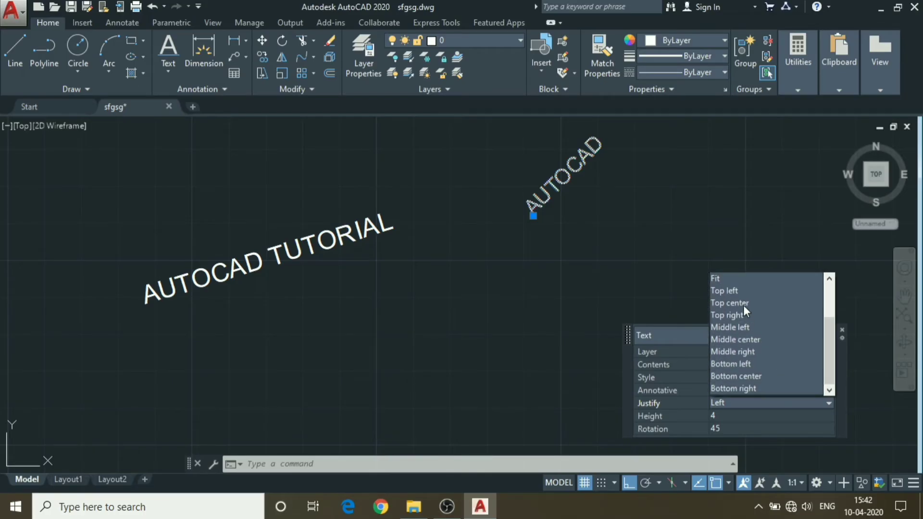
pyautogui.scroll(2, 740, 298)
pyautogui.scroll(1, 738, 289)
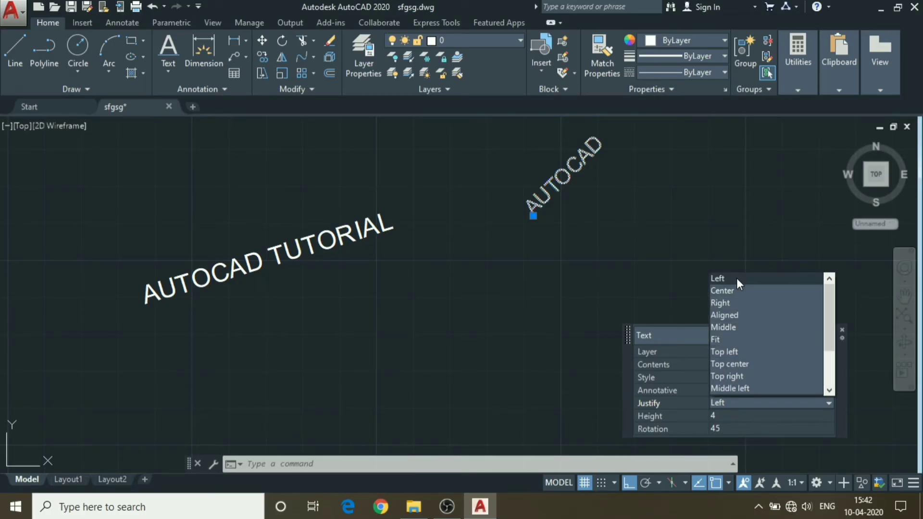
pyautogui.click(760, 404)
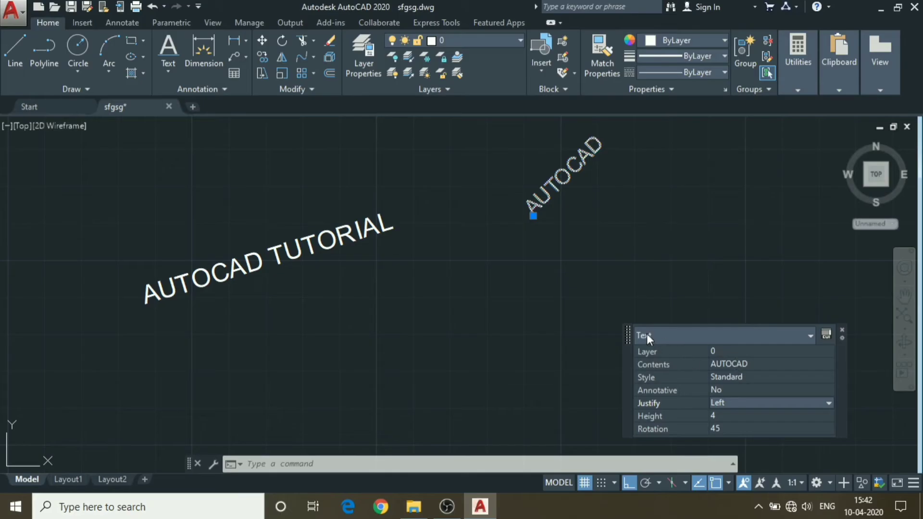
pyautogui.click(842, 331)
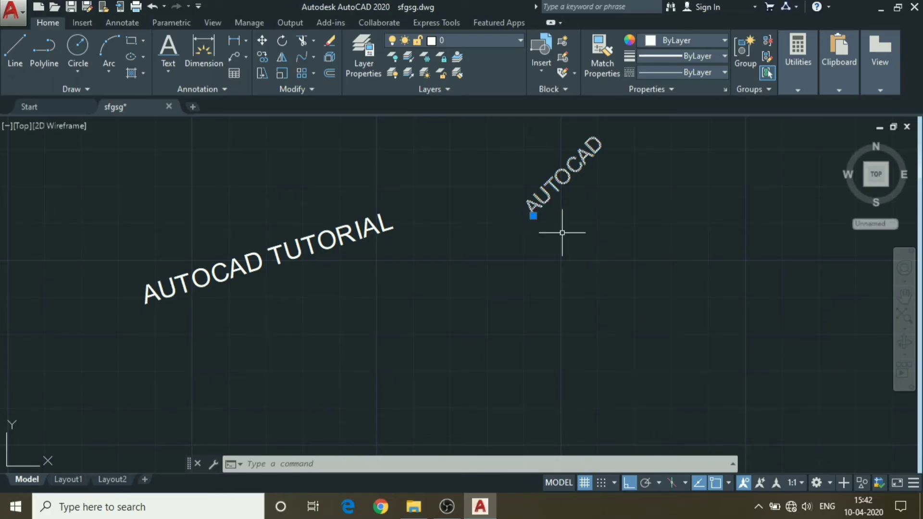
# Clear the selection, then window-select and copy the AUTOCAD TUTORIAL text
pyautogui.press('Escape')
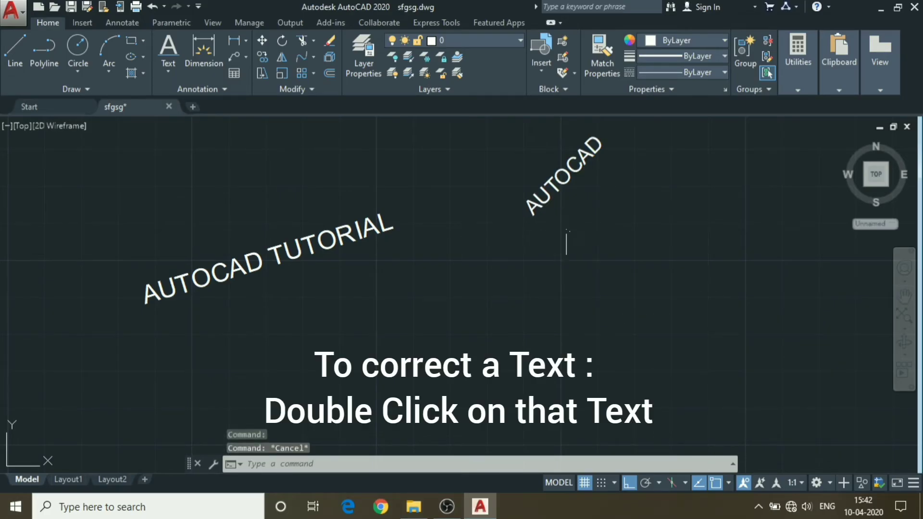
pyautogui.moveTo(553, 231); pyautogui.dragTo(564, 272, button='middle')
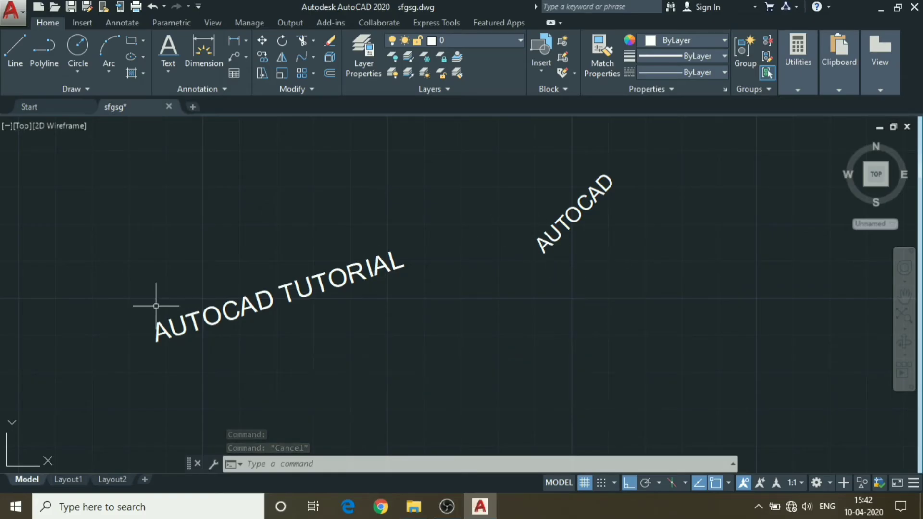
pyautogui.click(112, 236)
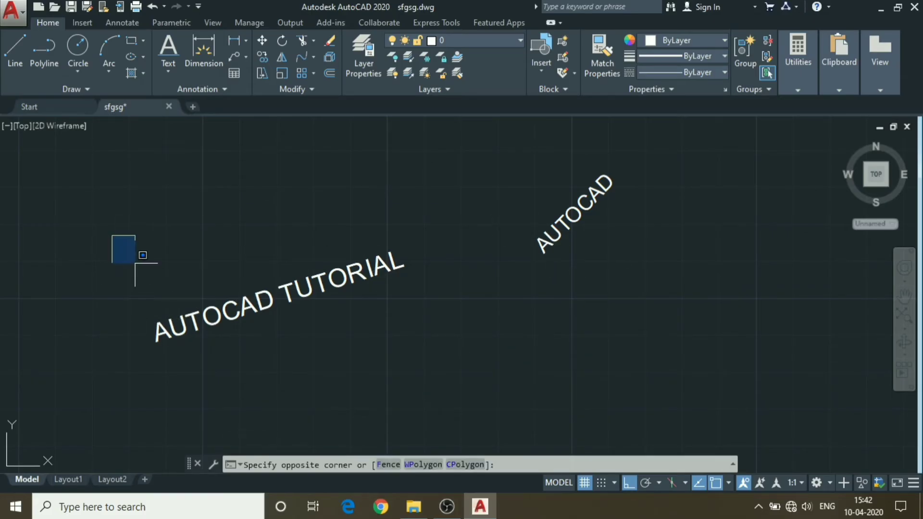
pyautogui.click(458, 356)
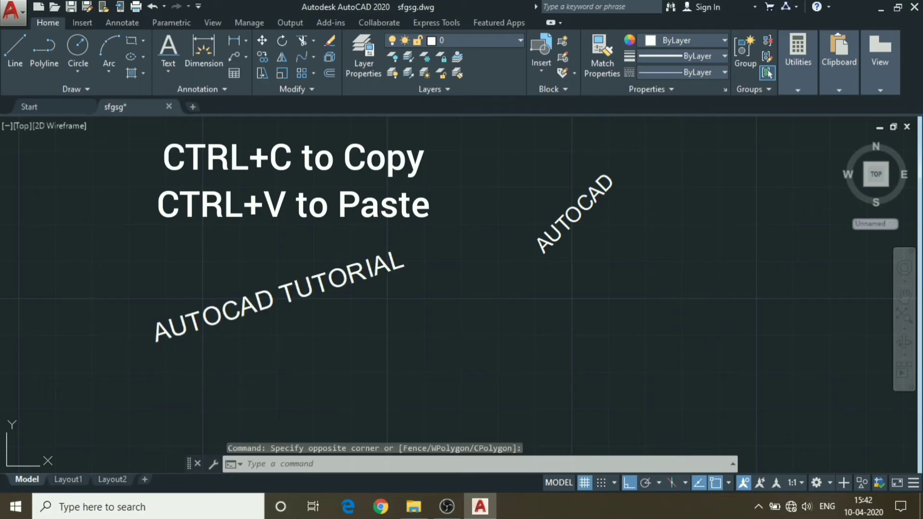
pyautogui.hotkey('ctrl', 'c')
# Paste three copies of the text, each placed further down and right
pyautogui.hotkey('ctrl', 'v')
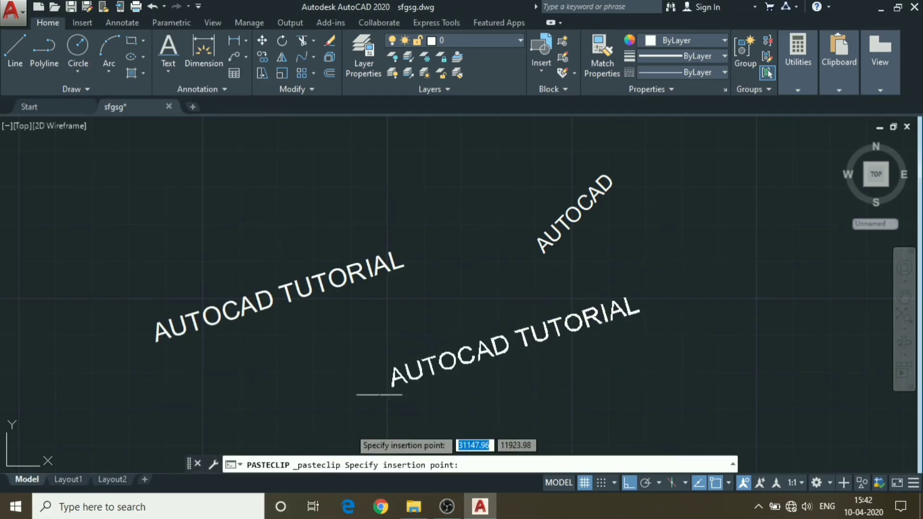
pyautogui.scroll(-1, 505, 346)
pyautogui.scroll(-1, 467, 379)
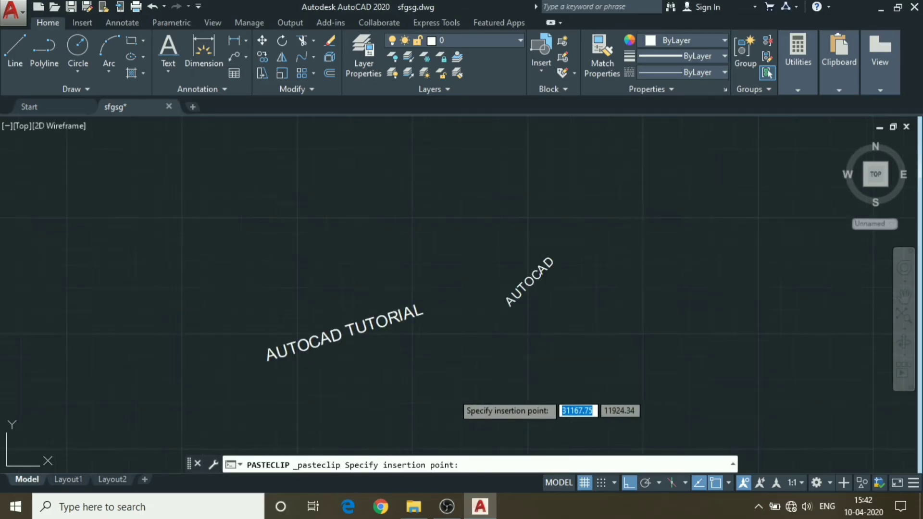
pyautogui.scroll(-1, 450, 336)
pyautogui.scroll(-1, 414, 264)
pyautogui.scroll(-1, 399, 288)
pyautogui.scroll(-1, 404, 315)
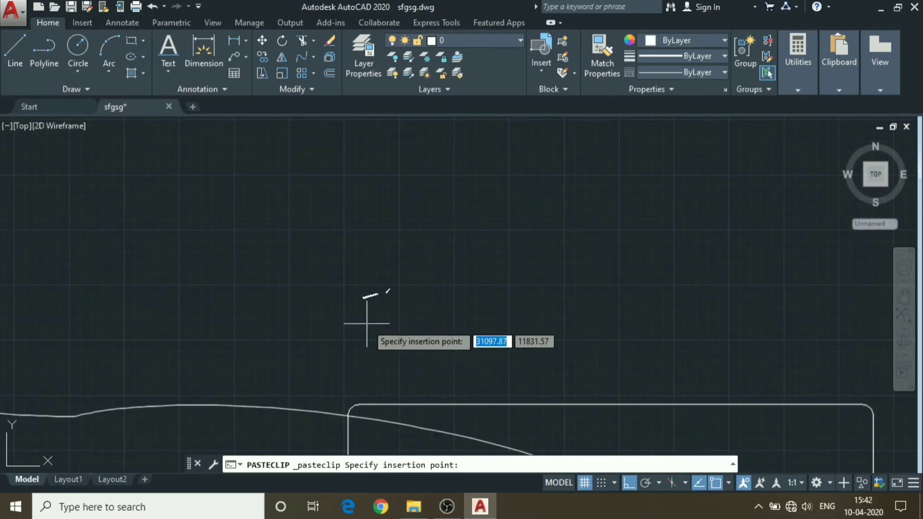
pyautogui.scroll(5, 378, 279)
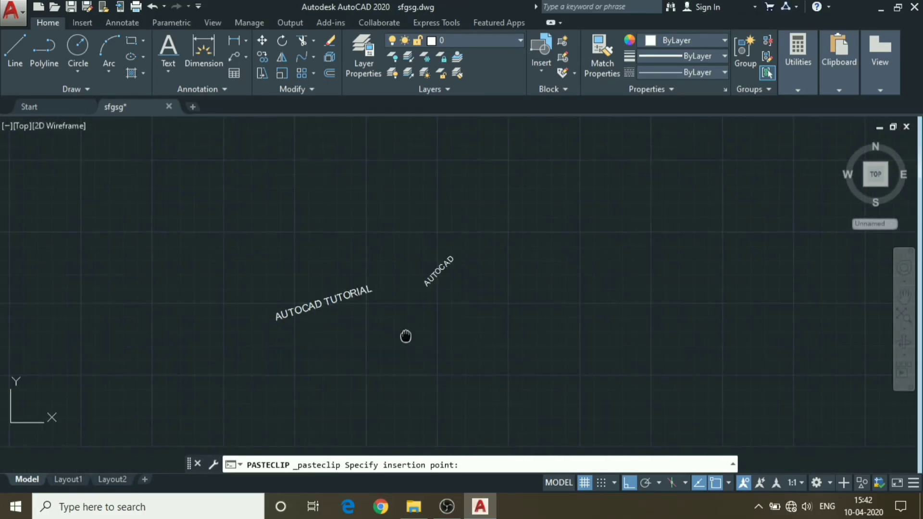
pyautogui.click(349, 339)
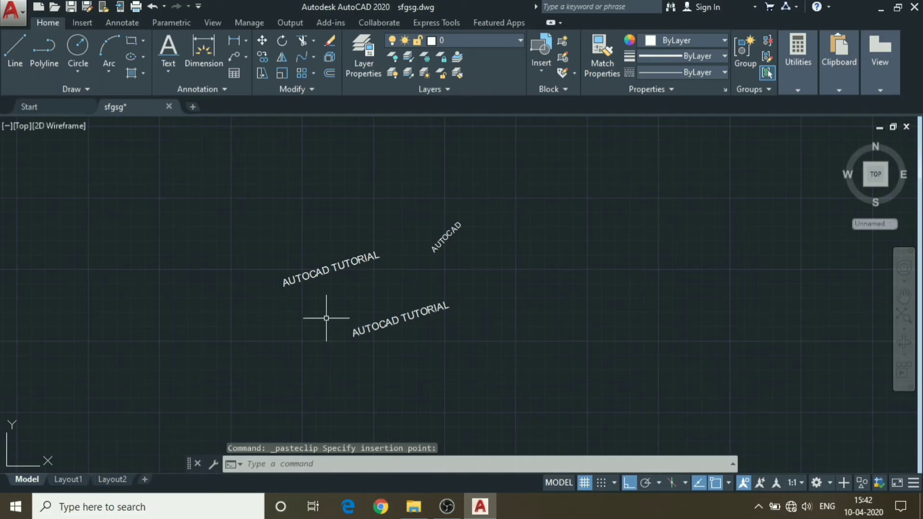
pyautogui.hotkey('ctrl', 'v')
pyautogui.click(475, 363)
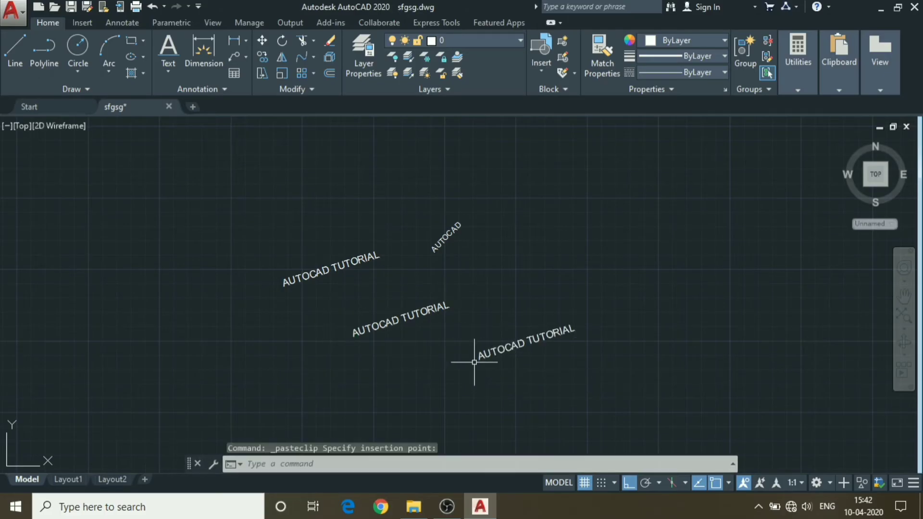
pyautogui.hotkey('ctrl', 'v')
pyautogui.click(573, 368)
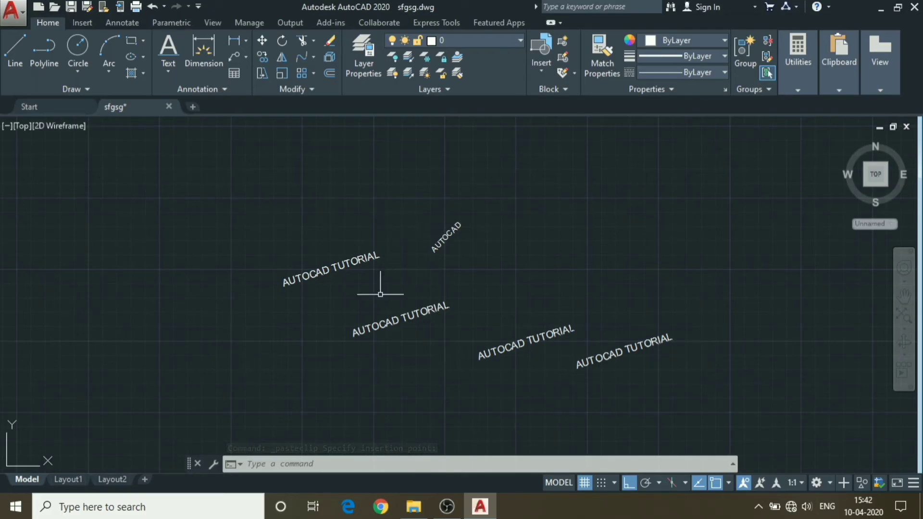
# Window-select the top-left AUTOCAD TUTORIAL text
pyautogui.click(334, 312)
pyautogui.click(486, 303)
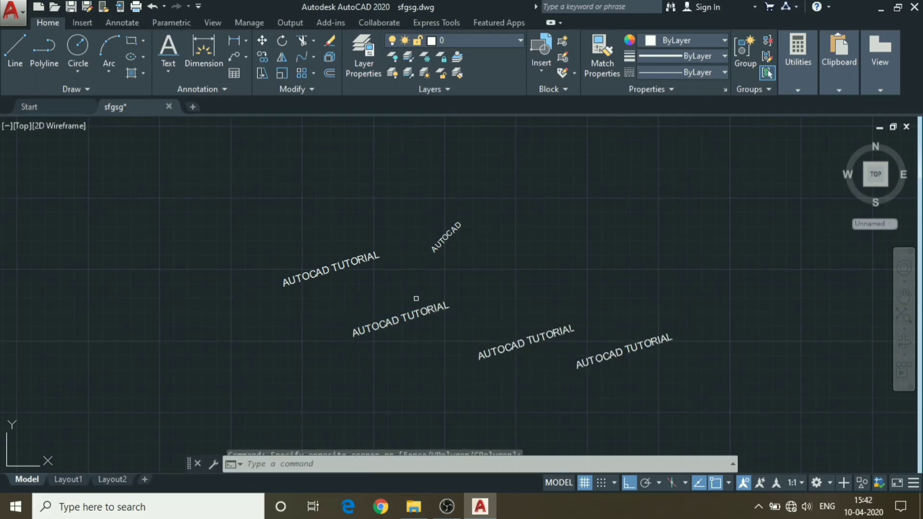
pyautogui.click(251, 250)
pyautogui.click(416, 288)
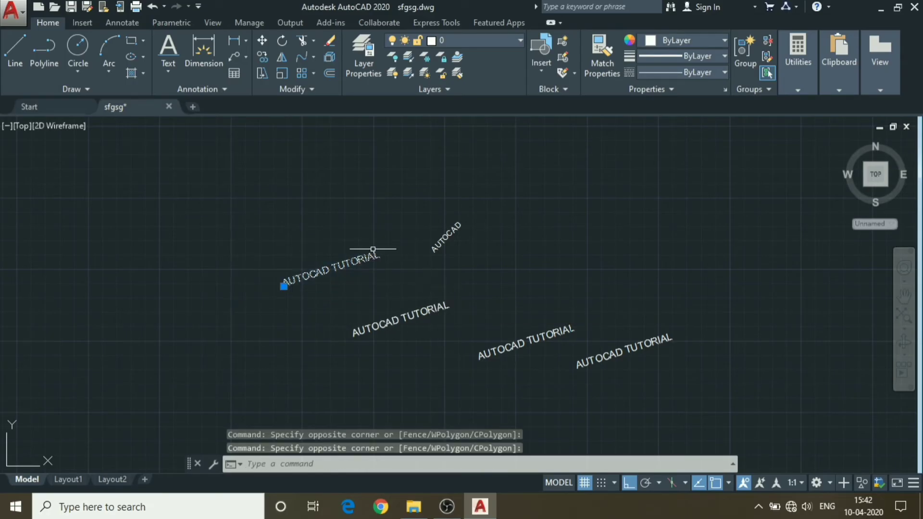
# Move the top-left AUTOCAD TUTORIAL text slightly higher with Ortho turned off
pyautogui.click(259, 42)
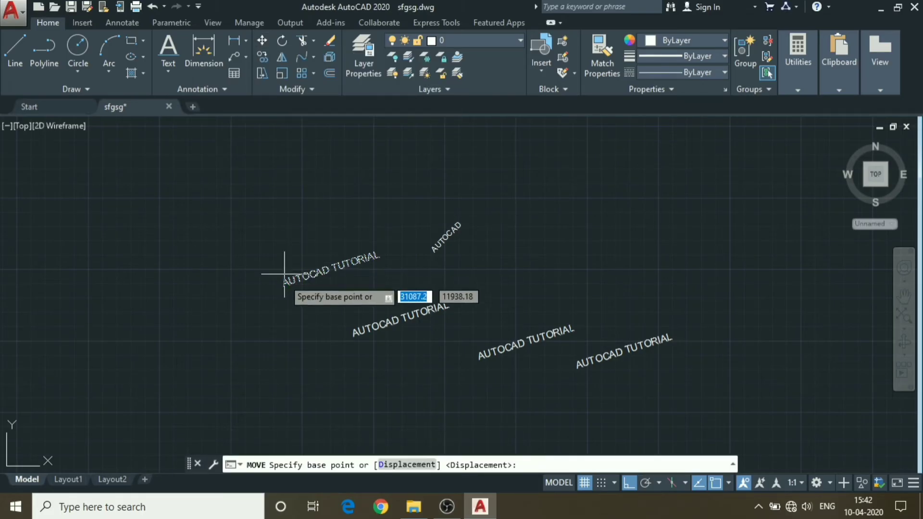
pyautogui.scroll(4, 284, 279)
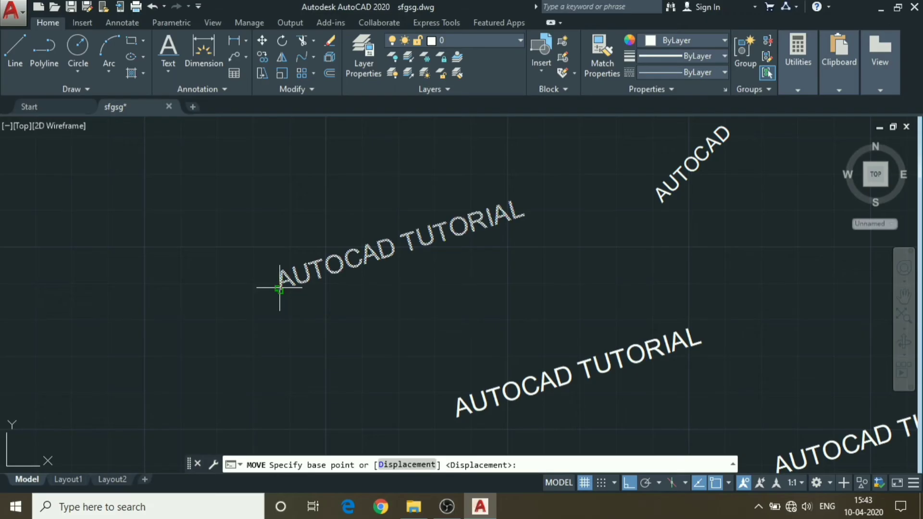
pyautogui.click(280, 289)
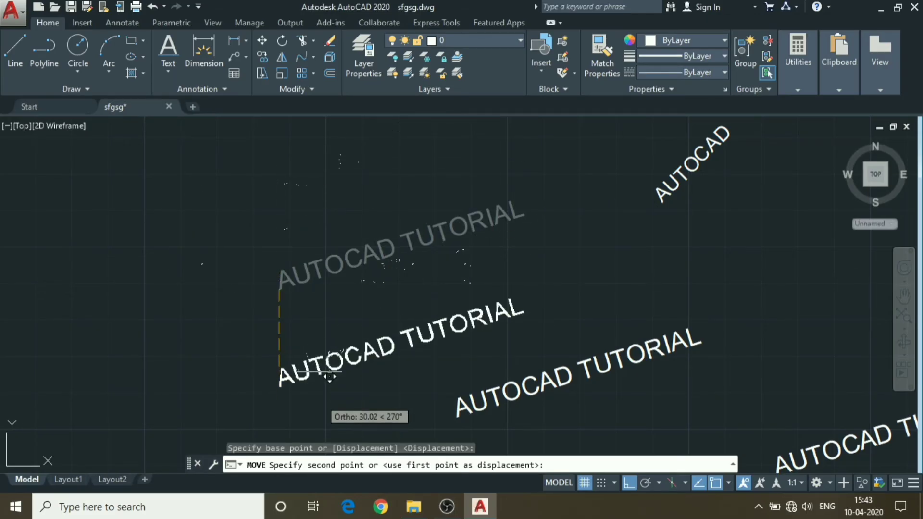
pyautogui.scroll(2, 445, 341)
pyautogui.scroll(-2, 445, 342)
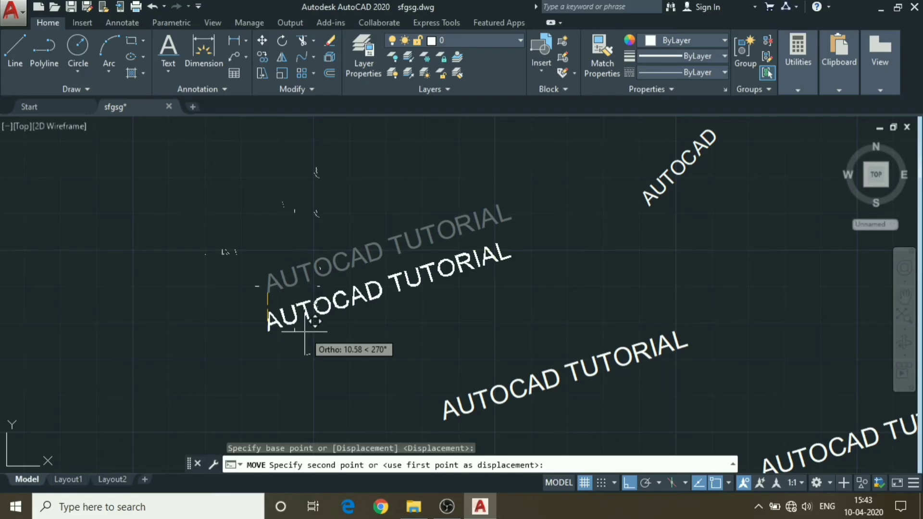
pyautogui.press('F8')
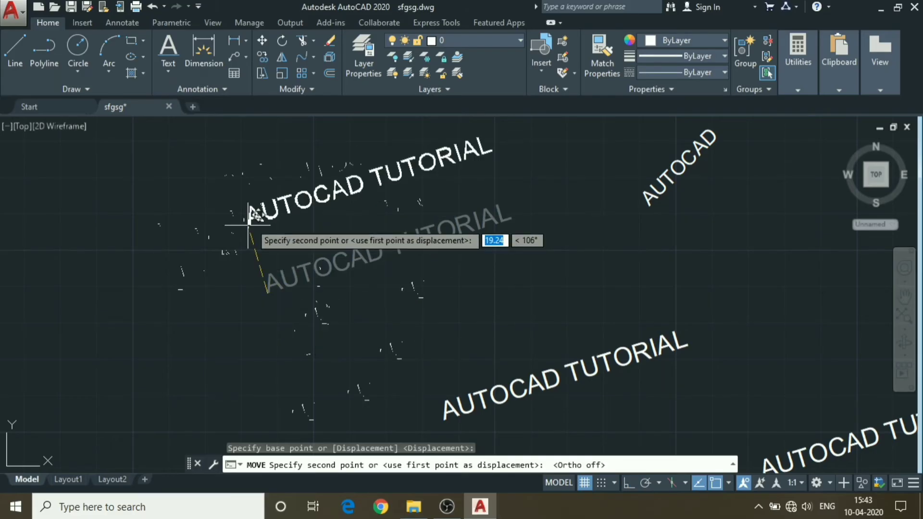
pyautogui.click(249, 225)
pyautogui.scroll(-4, 525, 265)
pyautogui.moveTo(525, 265); pyautogui.dragTo(436, 296, button='middle')
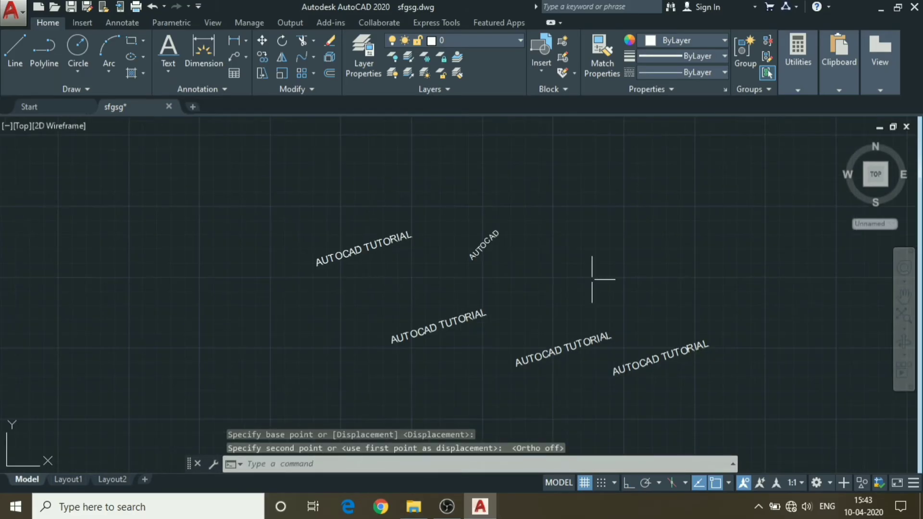
pyautogui.click(645, 511)
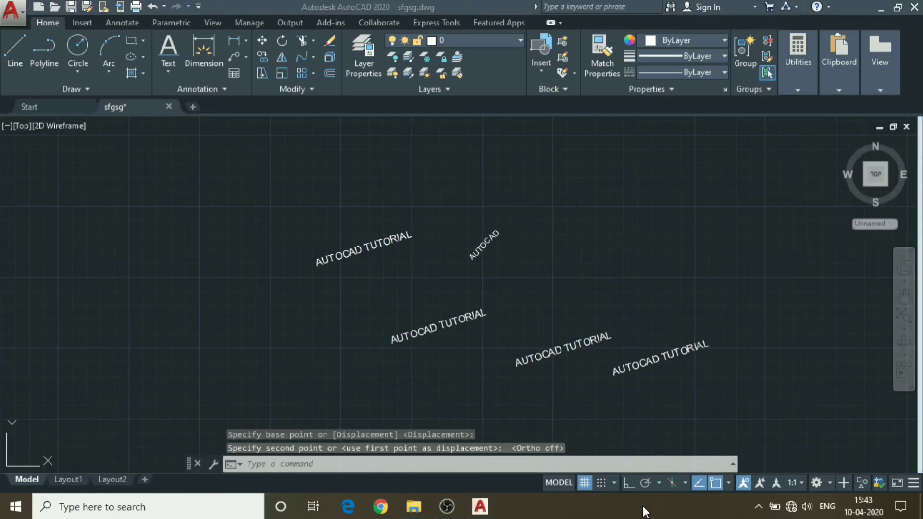
pyautogui.scroll(2, 627, 393)
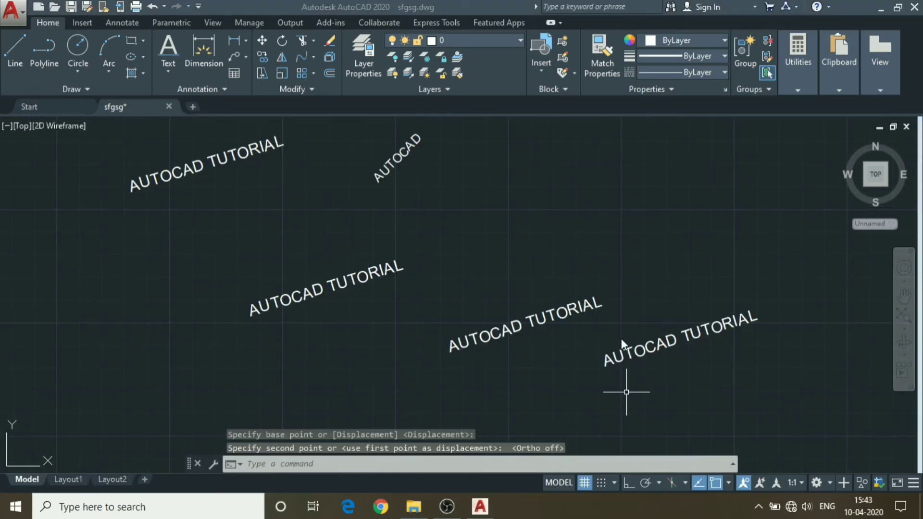
# Set the lower-middle AUTOCAD TUTORIAL copy's colour to Yellow in the Properties palette
pyautogui.click(408, 310)
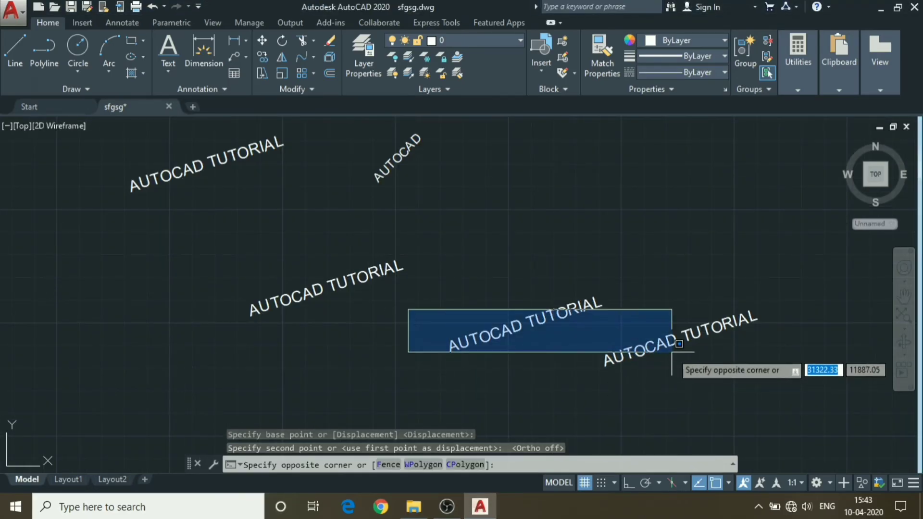
pyautogui.click(574, 395)
pyautogui.moveTo(546, 381); pyautogui.dragTo(459, 308)
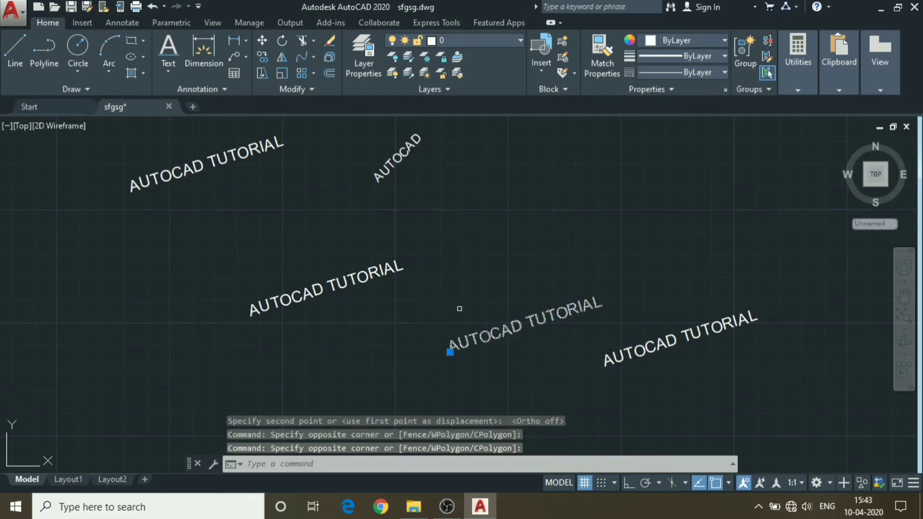
pyautogui.rightClick(475, 339)
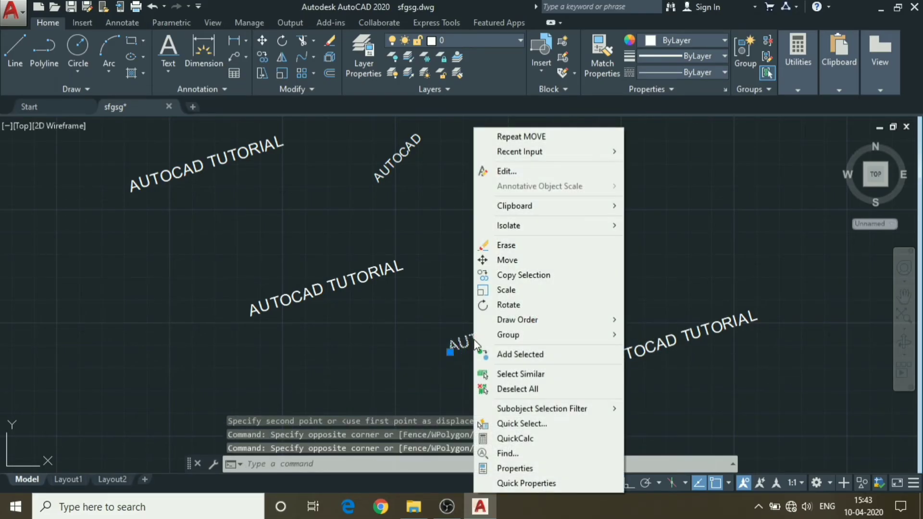
pyautogui.click(535, 469)
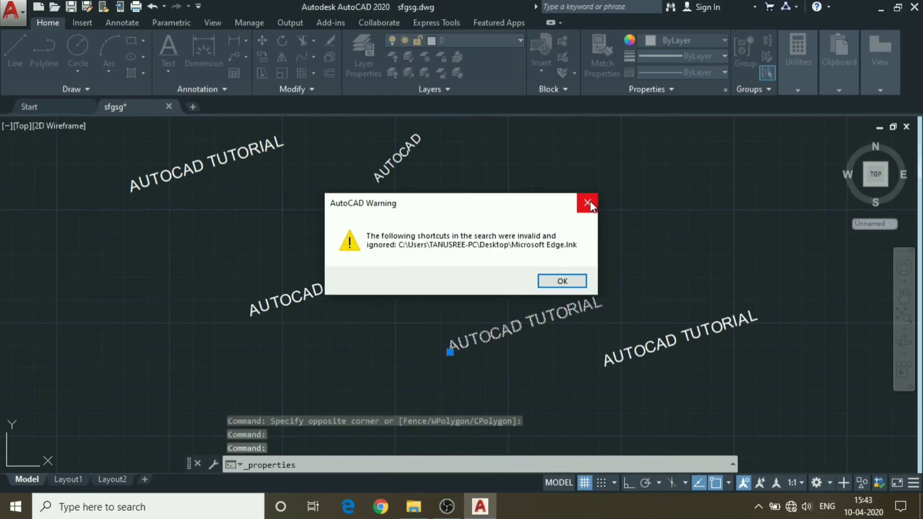
pyautogui.click(588, 202)
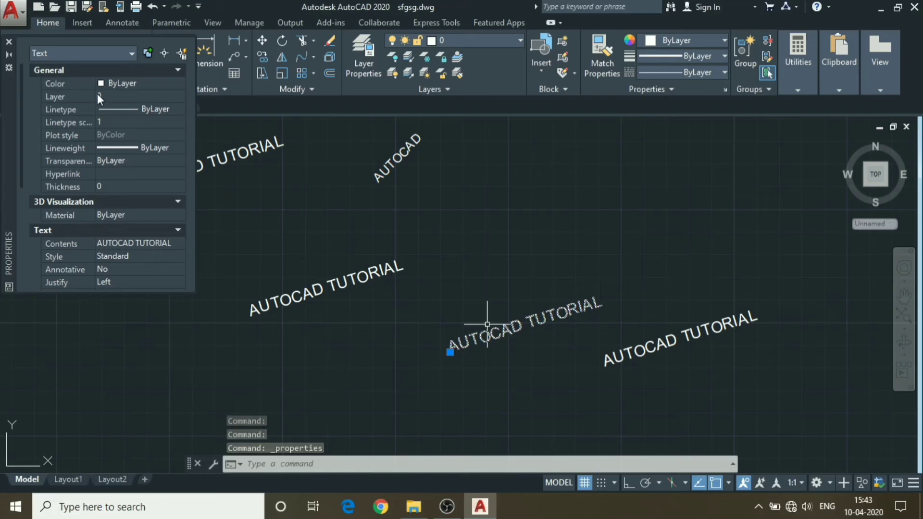
pyautogui.click(103, 79)
pyautogui.click(164, 82)
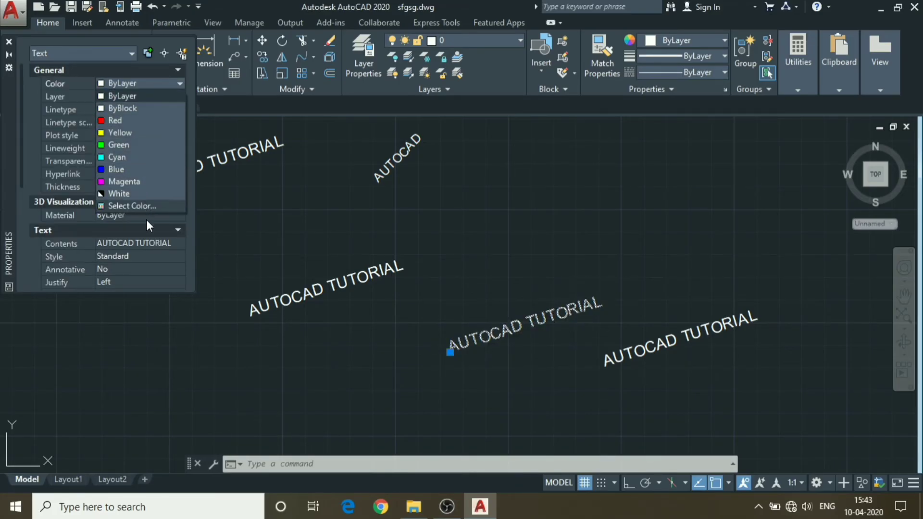
pyautogui.click(128, 134)
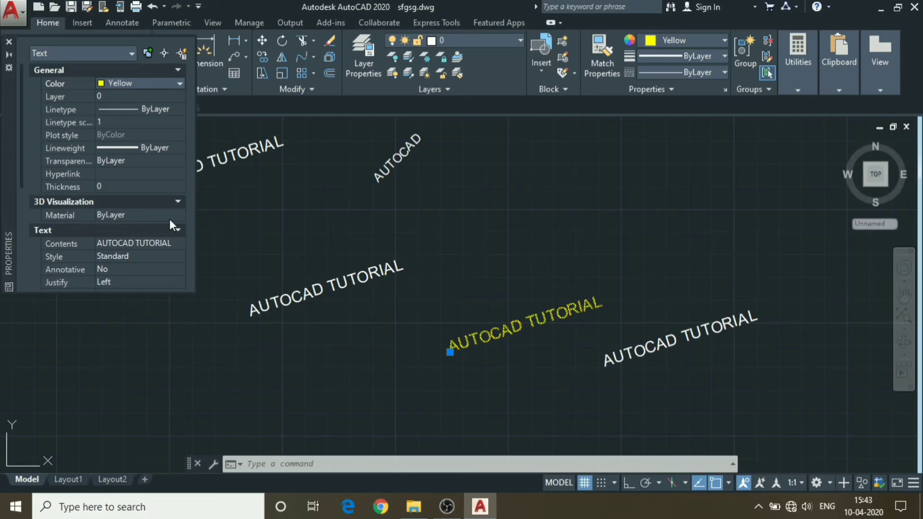
pyautogui.click(8, 42)
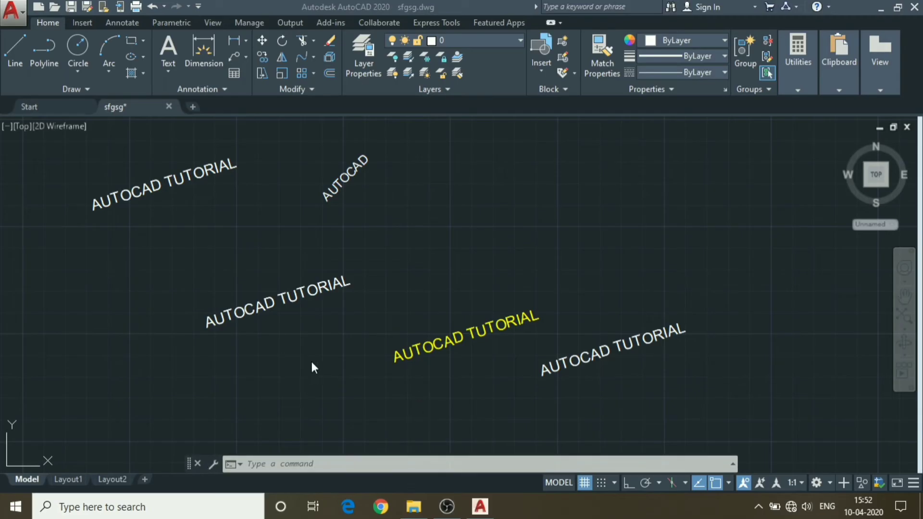
# Draw a Multiline Text box to the right of the rotated AUTOCAD word
pyautogui.click(169, 73)
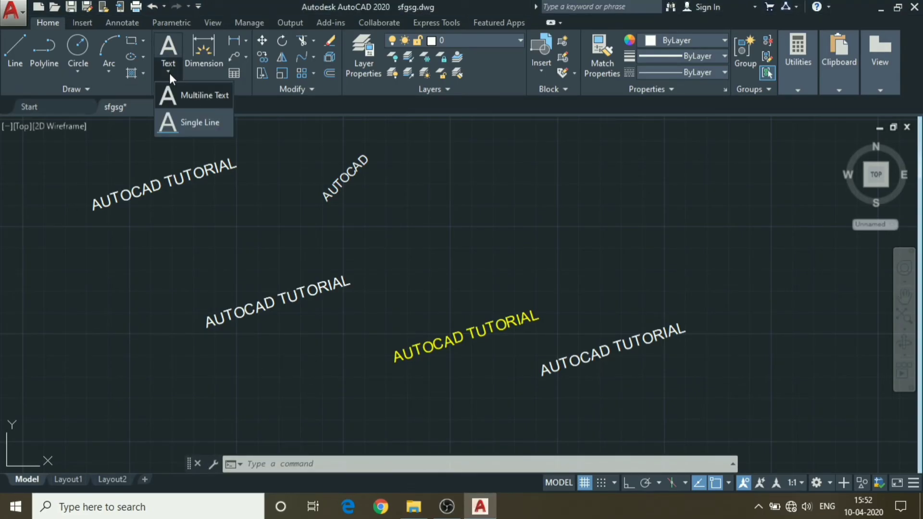
pyautogui.click(175, 99)
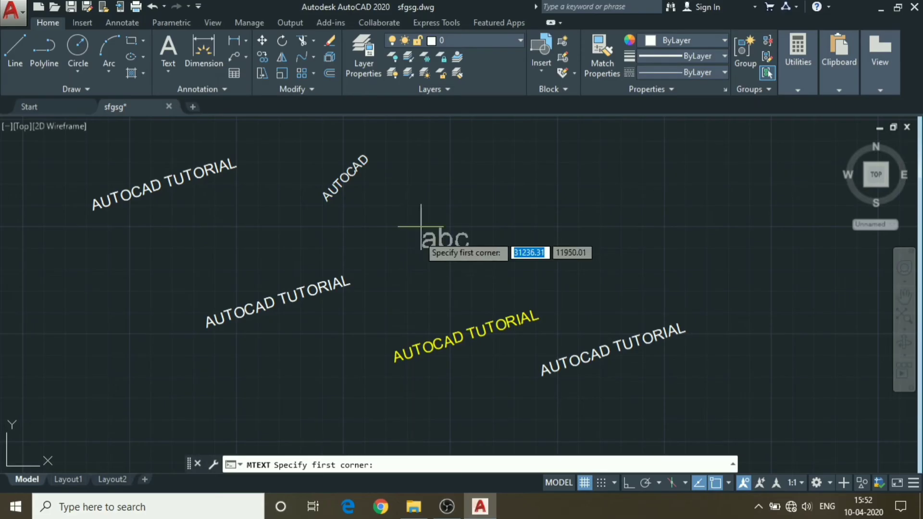
pyautogui.click(413, 188)
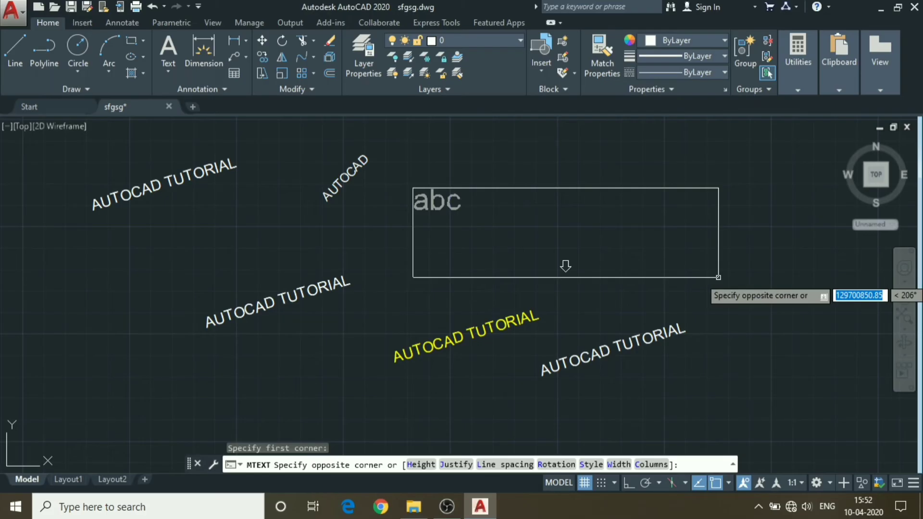
pyautogui.click(750, 278)
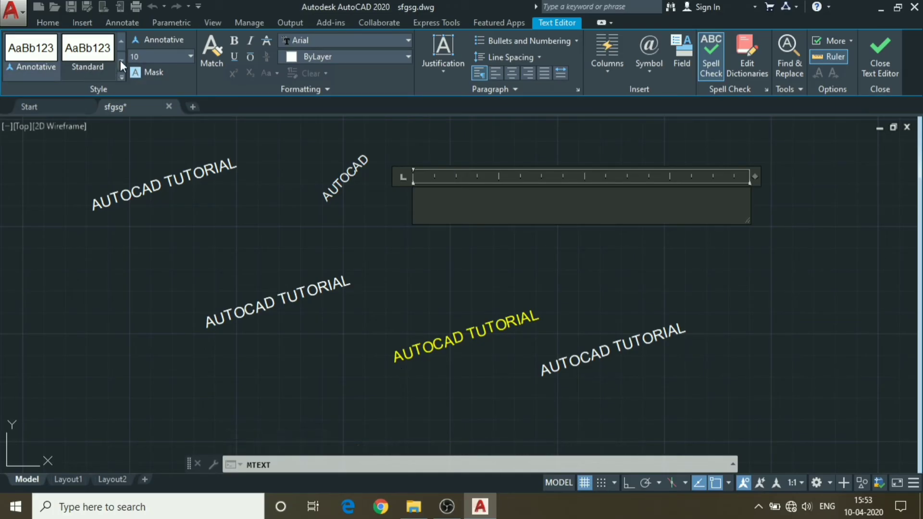
pyautogui.click(121, 73)
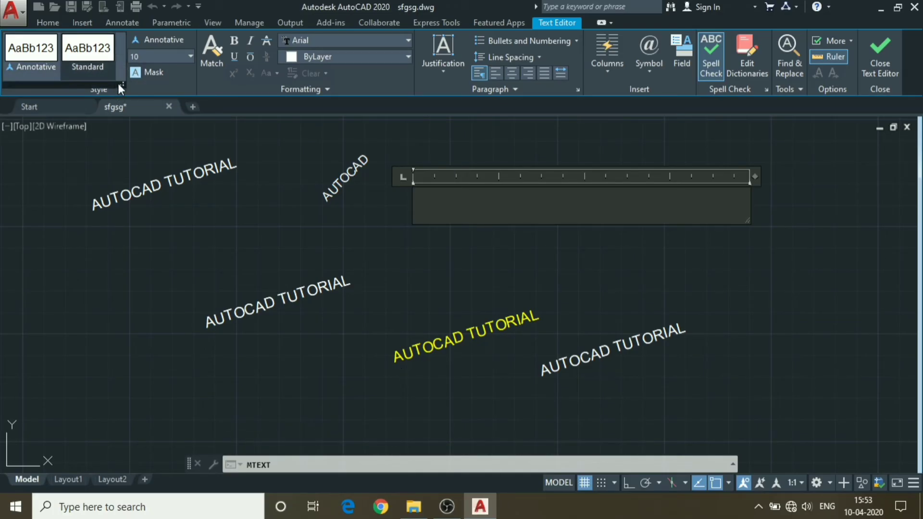
# Type 'dsbsdfb', make it bold and italic, and continue with 'bf'
pyautogui.moveTo(122, 86); pyautogui.dragTo(105, 83)
pyautogui.click(457, 214)
pyautogui.write('dsbsdfbf')
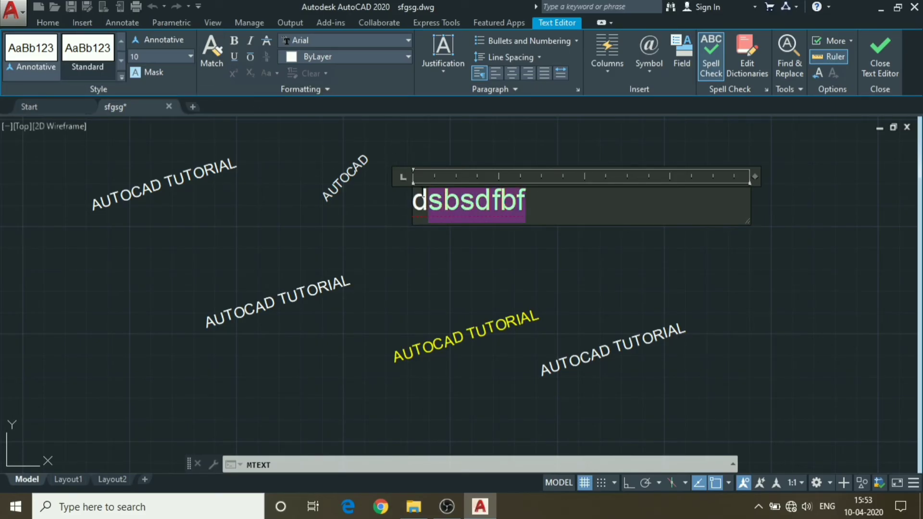
pyautogui.moveTo(573, 204); pyautogui.dragTo(383, 159)
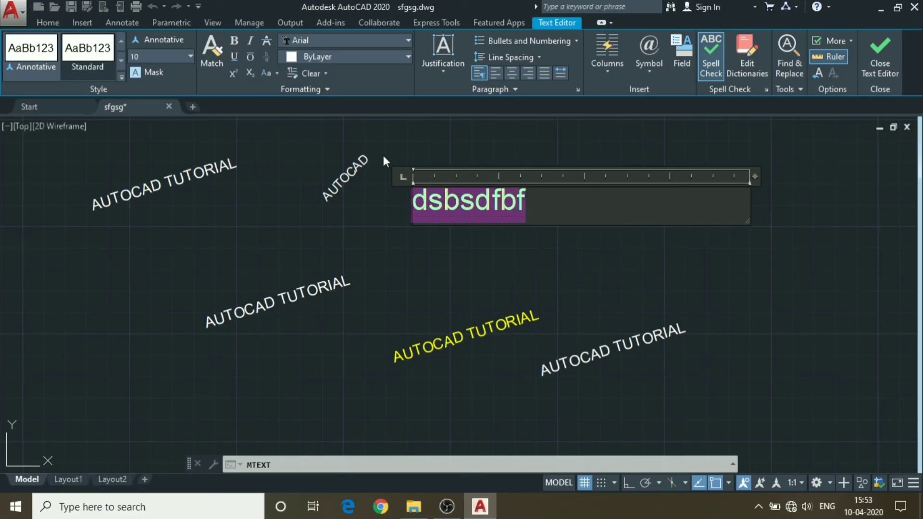
pyautogui.click(235, 40)
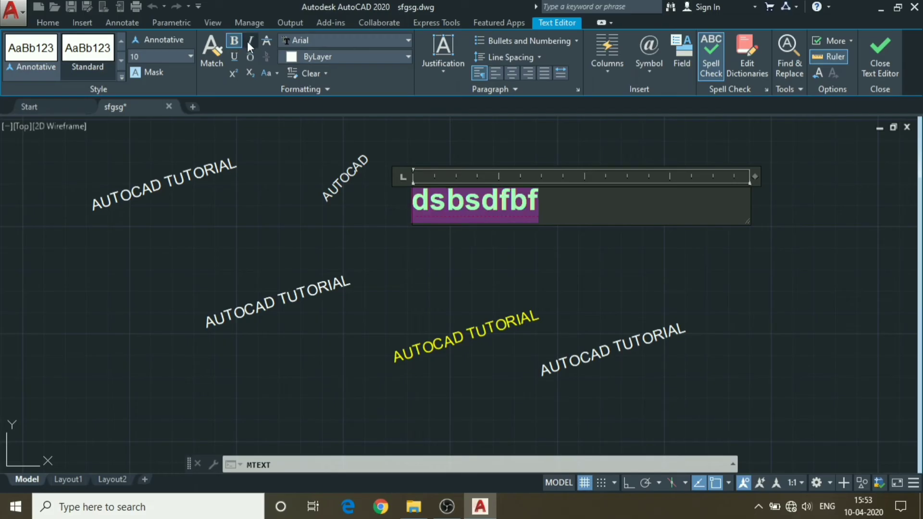
pyautogui.click(250, 41)
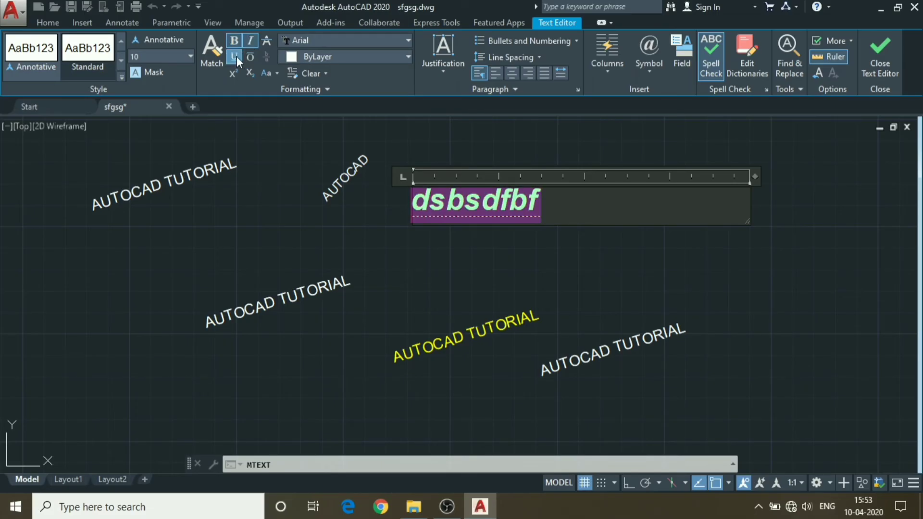
pyautogui.click(575, 208)
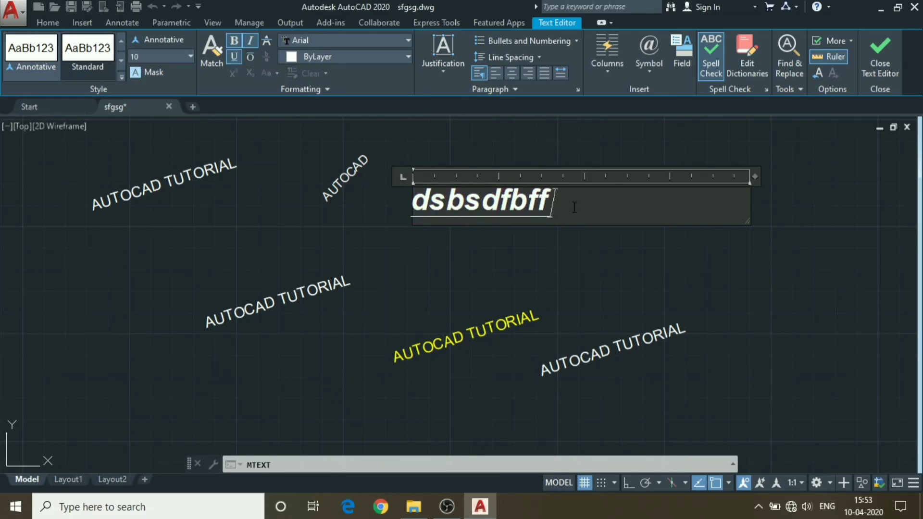
pyautogui.write('bf')
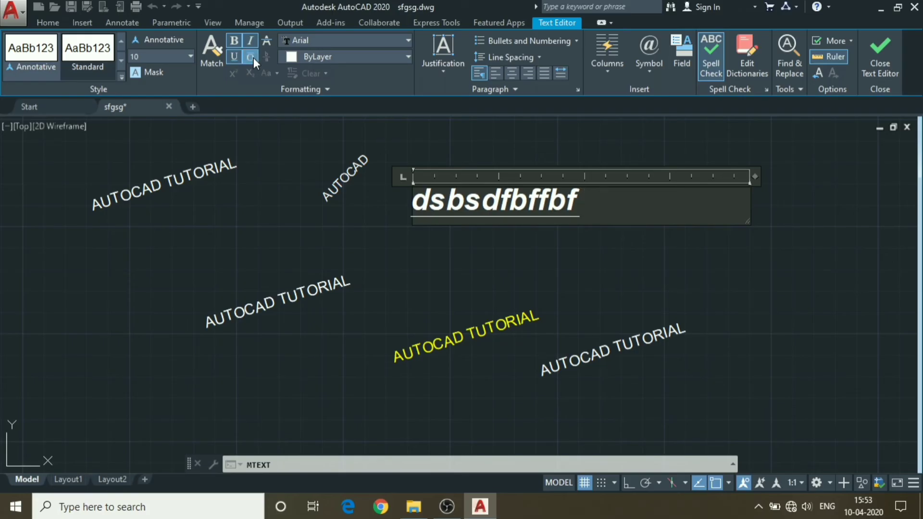
# Finish the first line with 'fbf', add lines 'vgdhygvdhv' and 'vsbfnbgngfn', and close the editor
pyautogui.click(251, 58)
pyautogui.click(614, 196)
pyautogui.write('fb')
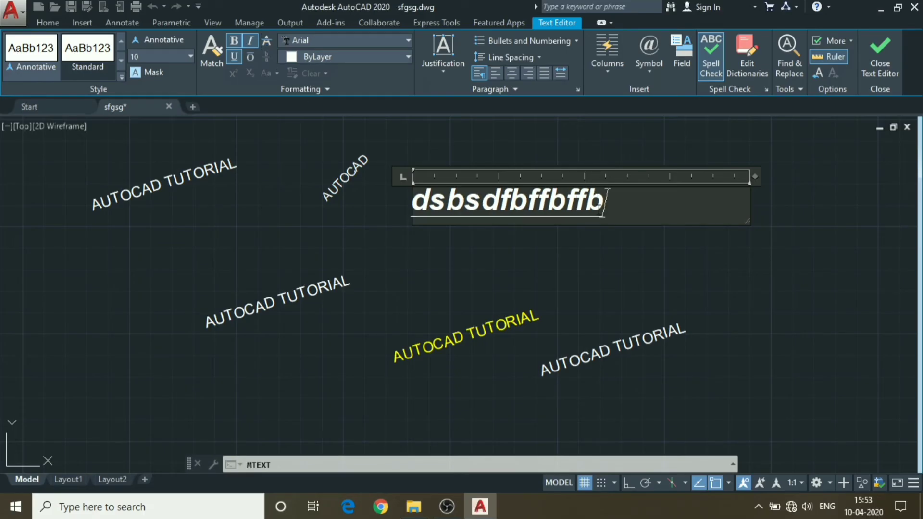
pyautogui.write('f')
pyautogui.press('Return')
pyautogui.write('vgdhygvd')
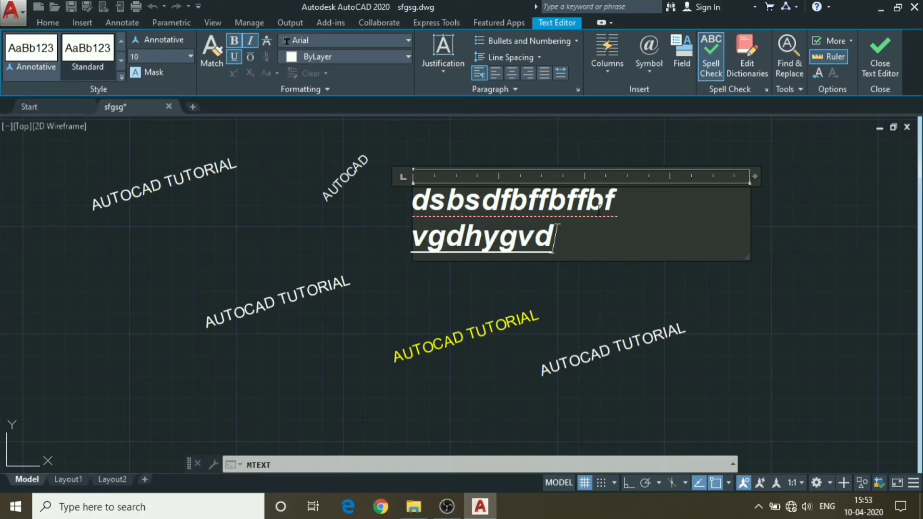
pyautogui.write('hv')
pyautogui.press('Return')
pyautogui.write('vsbfnbgngfn')
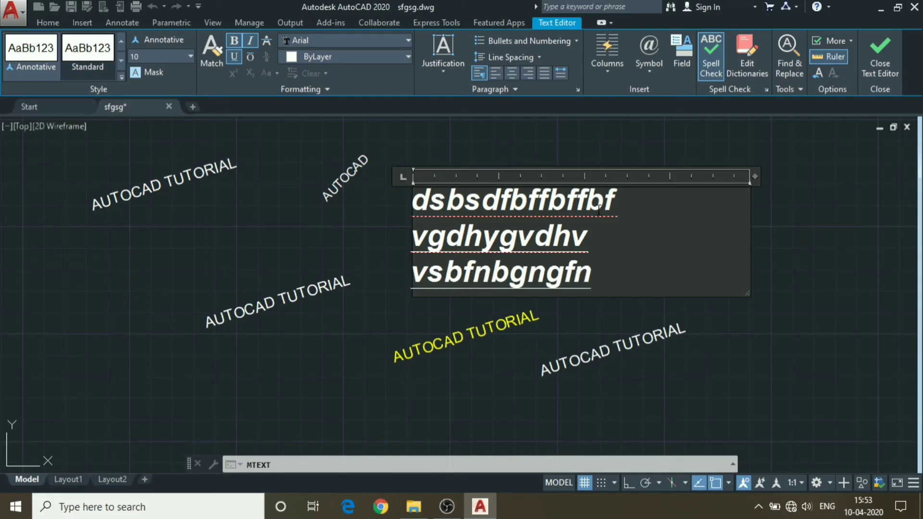
pyautogui.click(660, 314)
pyautogui.scroll(2, 567, 260)
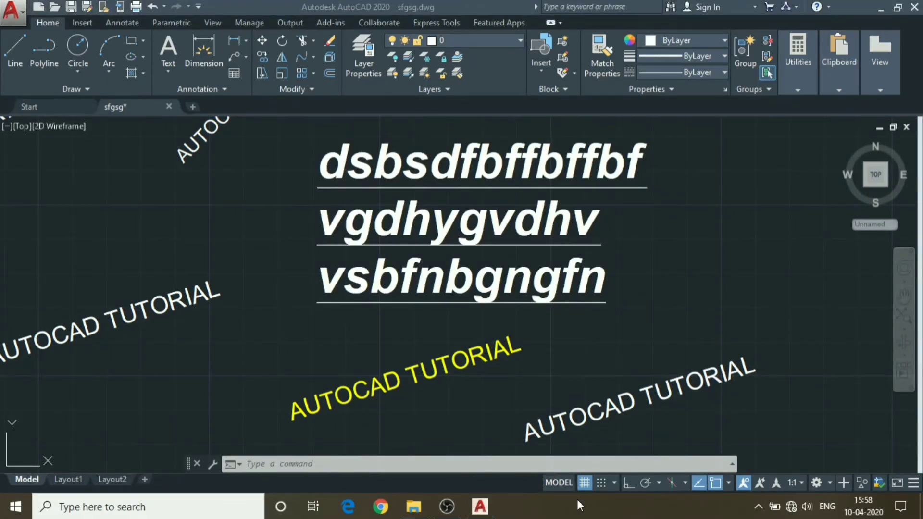
# Start a multiline text and place its first corner right of the three text lines
pyautogui.scroll(2, 764, 221)
pyautogui.scroll(-2, 610, 254)
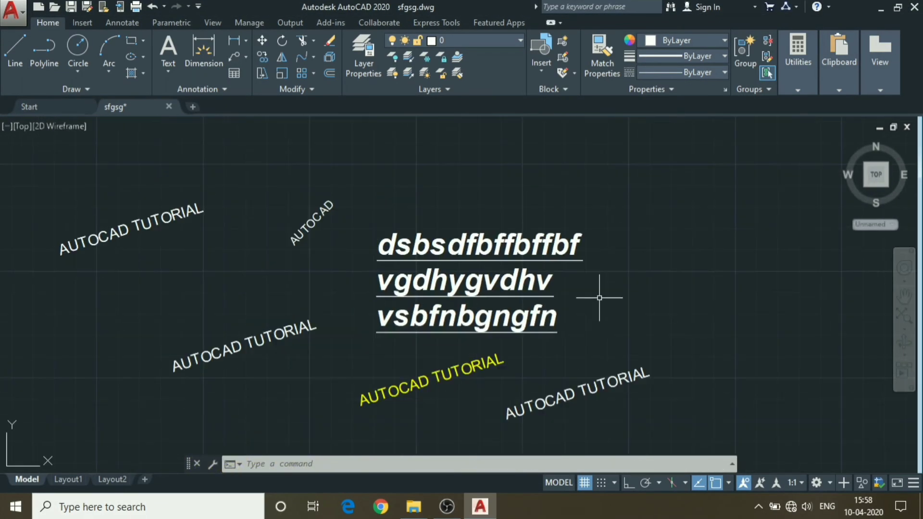
pyautogui.moveTo(610, 254); pyautogui.dragTo(505, 230, button='middle')
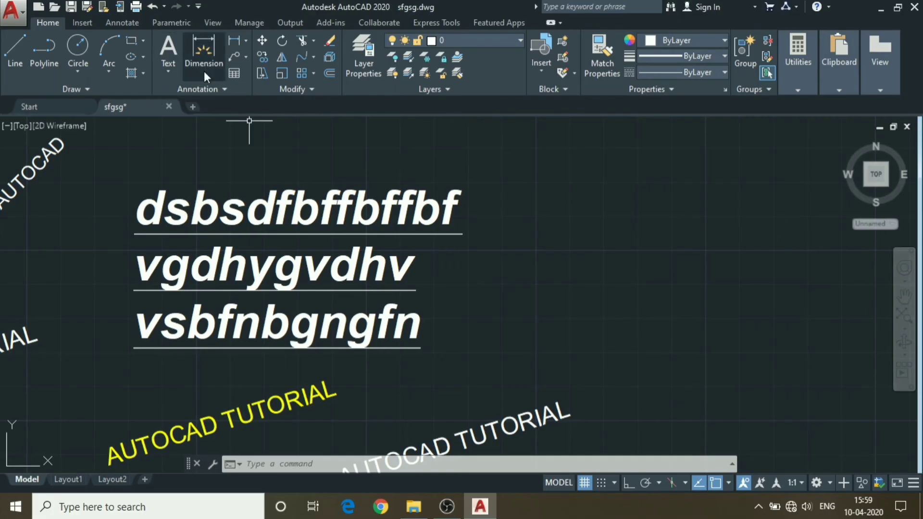
pyautogui.click(174, 72)
pyautogui.click(192, 101)
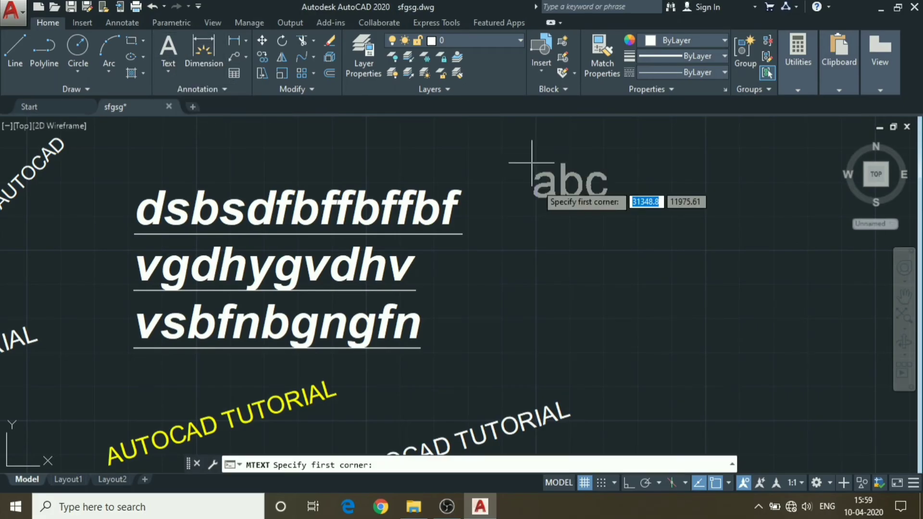
pyautogui.click(537, 201)
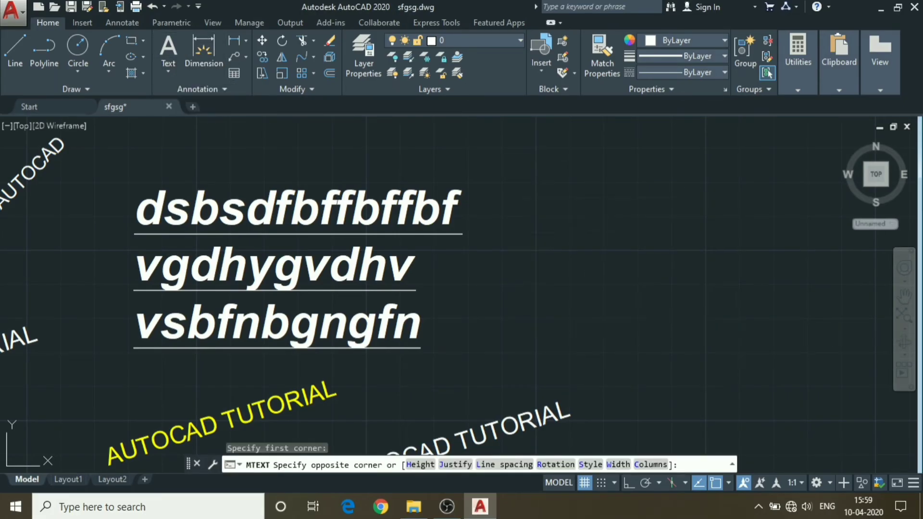
# Size the multiline text box and enter the word 'AutoCAD'
pyautogui.click(711, 321)
pyautogui.write('ggrg')
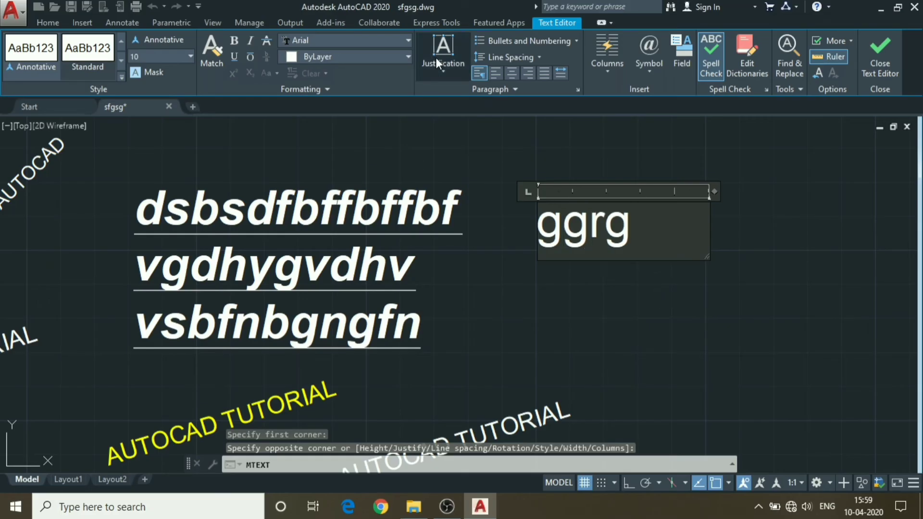
pyautogui.press('BackSpace')
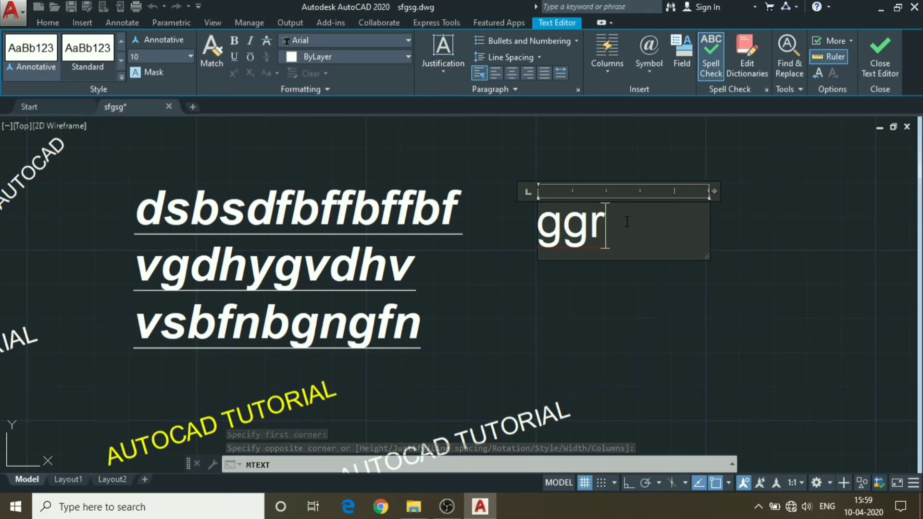
pyautogui.press('BackSpace')
pyautogui.press('BackSpace')
pyautogui.press('BackSpace')
pyautogui.write('Aut')
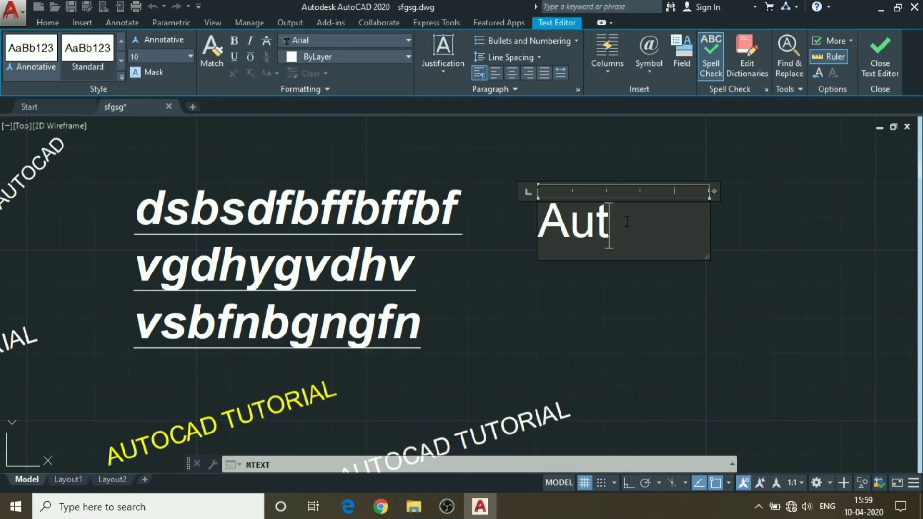
pyautogui.write('oCAD')
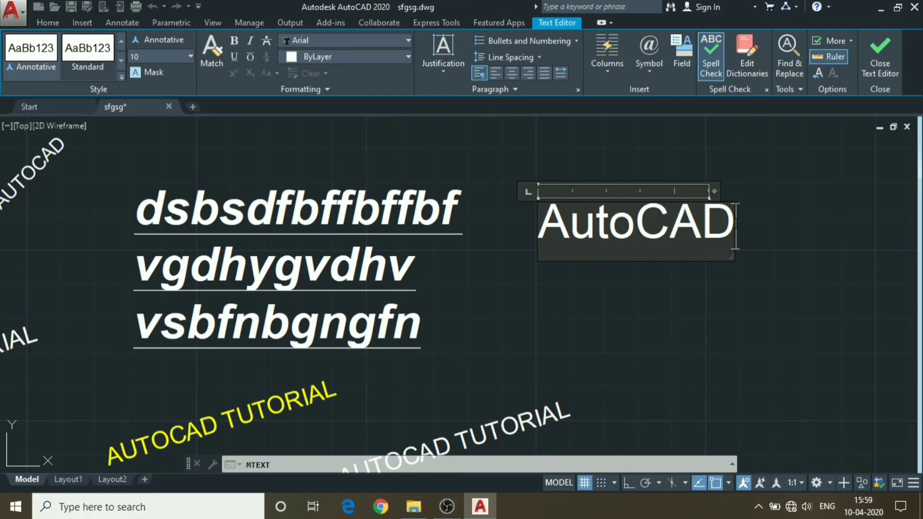
# Select 'AutoCAD' and browse the Font list for a different typeface
pyautogui.moveTo(544, 222); pyautogui.dragTo(727, 230)
pyautogui.click(380, 42)
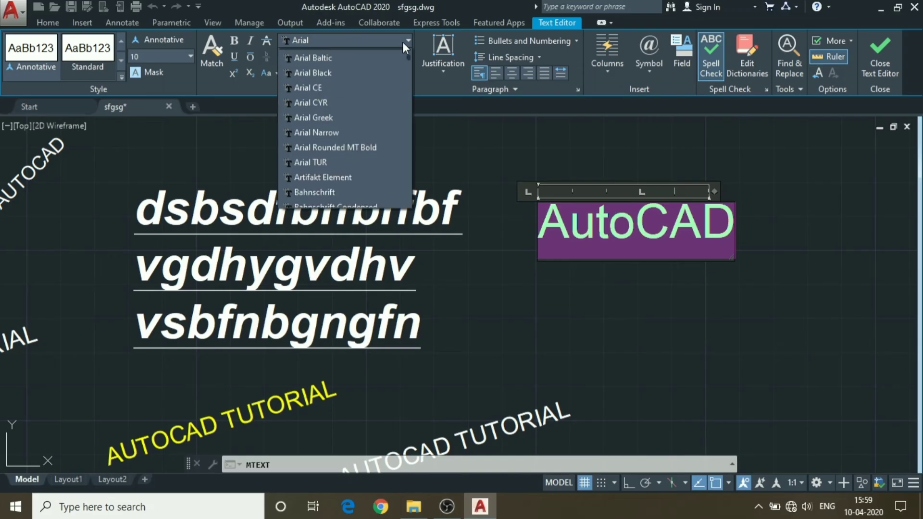
pyautogui.scroll(-1, 359, 168)
pyautogui.scroll(-1, 359, 174)
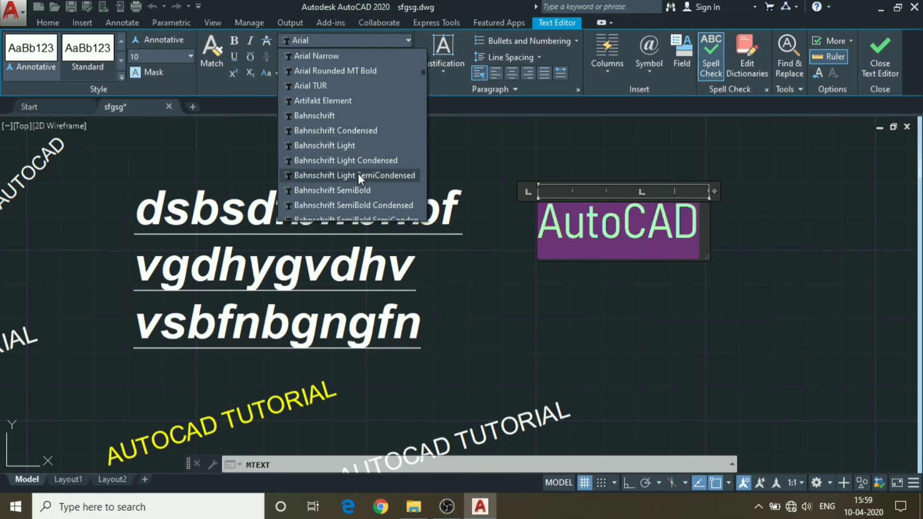
pyautogui.scroll(-2, 350, 197)
pyautogui.scroll(-2, 349, 195)
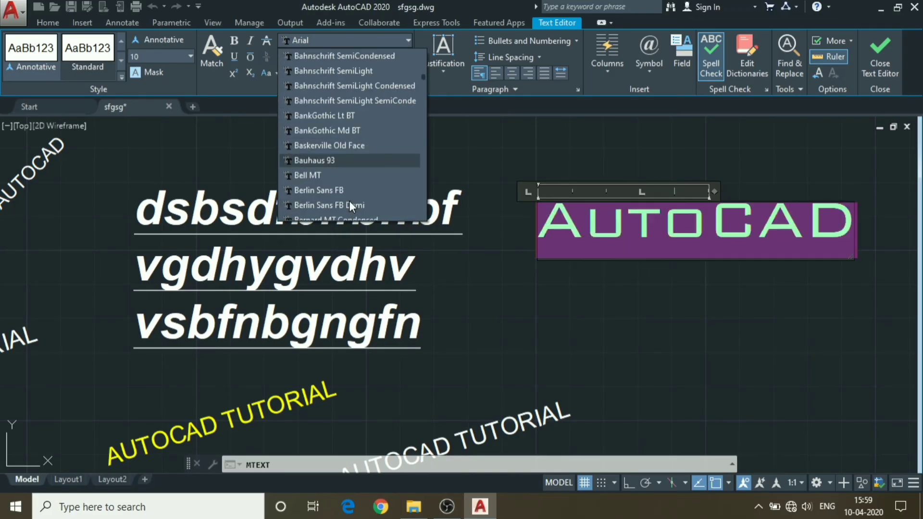
pyautogui.scroll(-2, 349, 189)
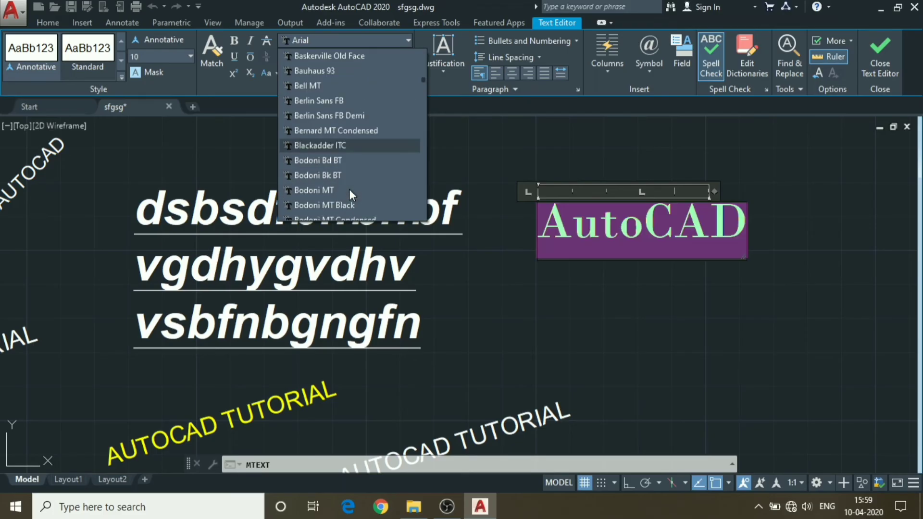
pyautogui.scroll(-2, 349, 189)
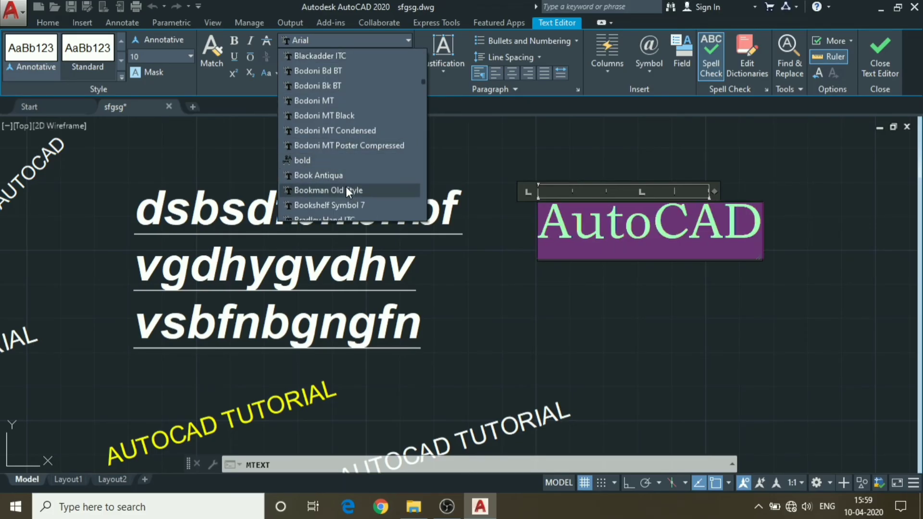
pyautogui.scroll(-1, 348, 194)
pyautogui.scroll(-1, 347, 195)
pyautogui.scroll(-1, 342, 205)
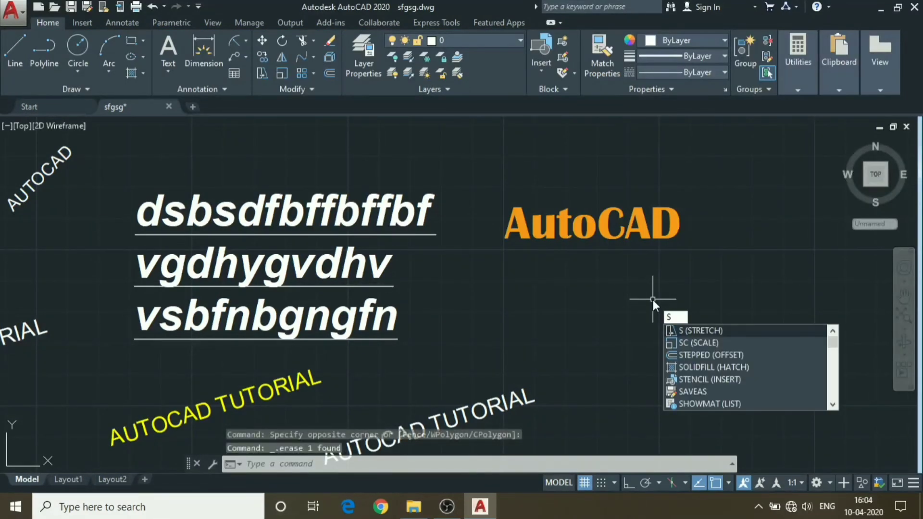
# Draw a rectangle below the orange AutoCAD text, right of the three lines
pyautogui.press('Escape')
pyautogui.click(653, 299)
pyautogui.click(601, 420)
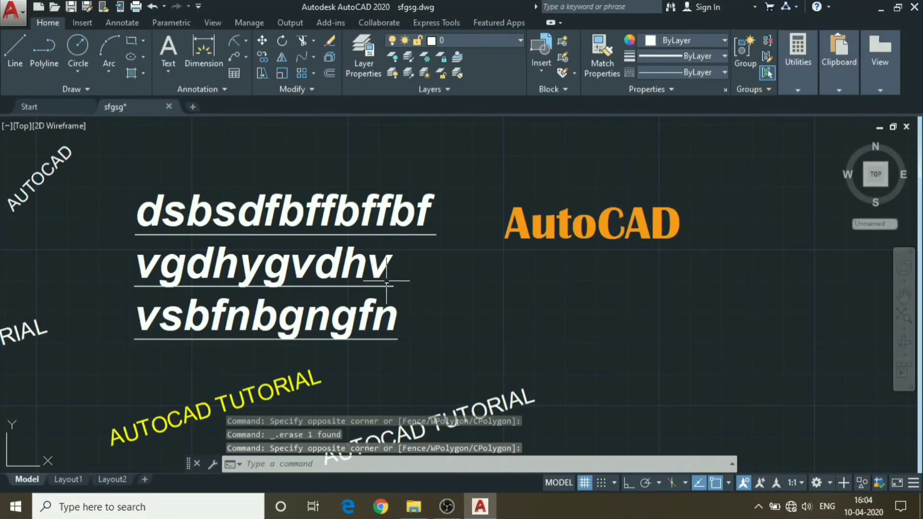
pyautogui.click(133, 45)
pyautogui.click(577, 284)
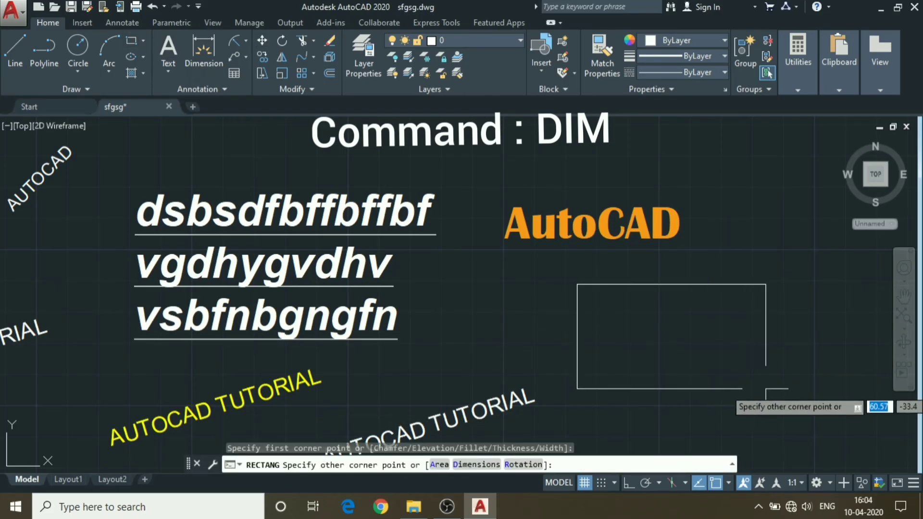
pyautogui.click(772, 403)
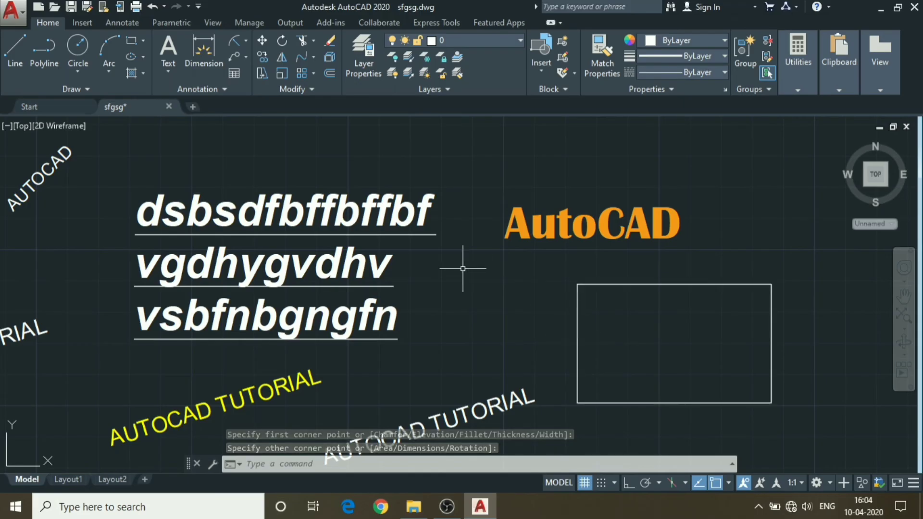
pyautogui.click(208, 65)
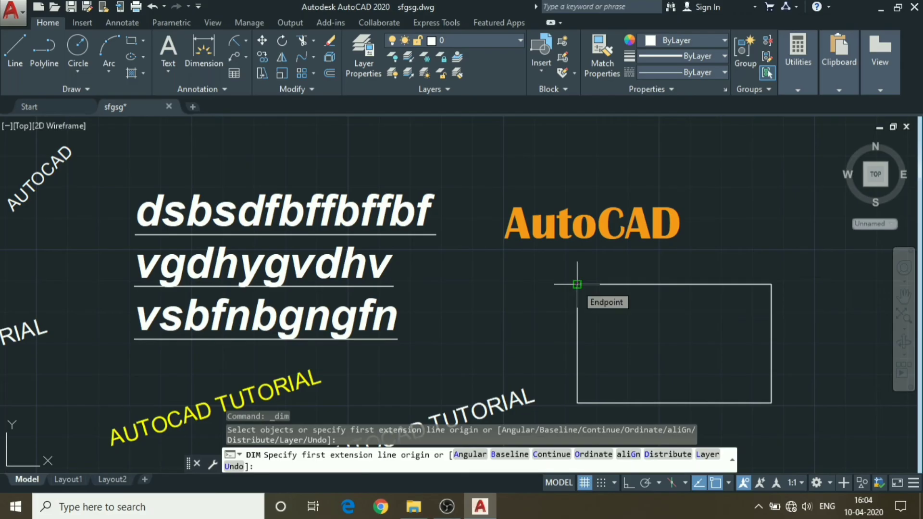
# Dimension the rectangle's top edge at 62,31, placed above it
pyautogui.click(577, 284)
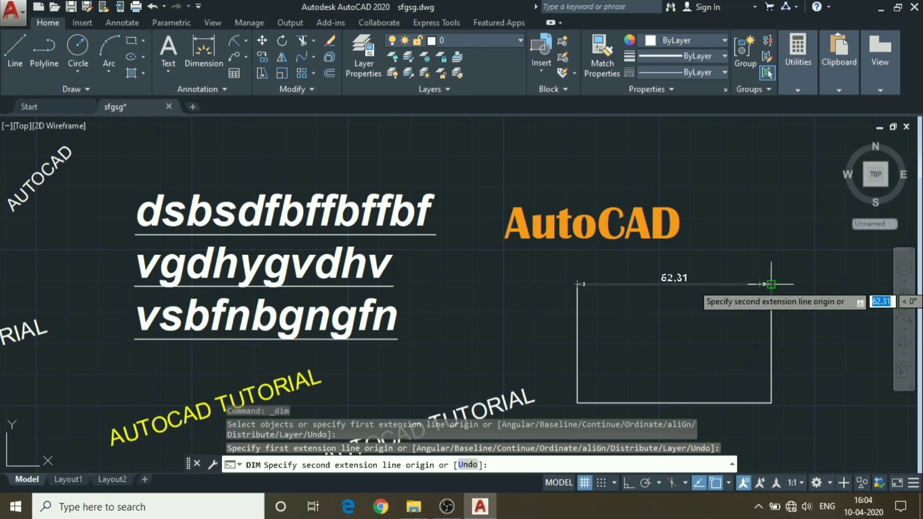
pyautogui.scroll(2, 771, 284)
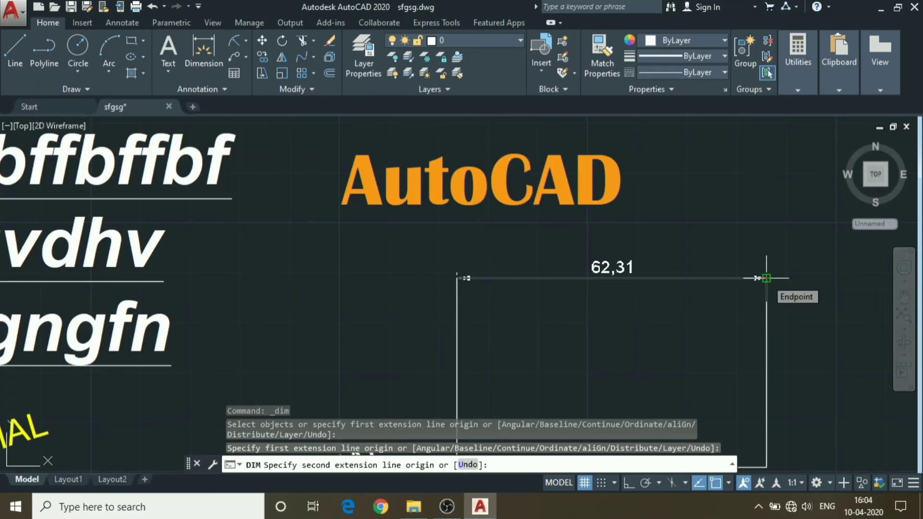
pyautogui.click(766, 278)
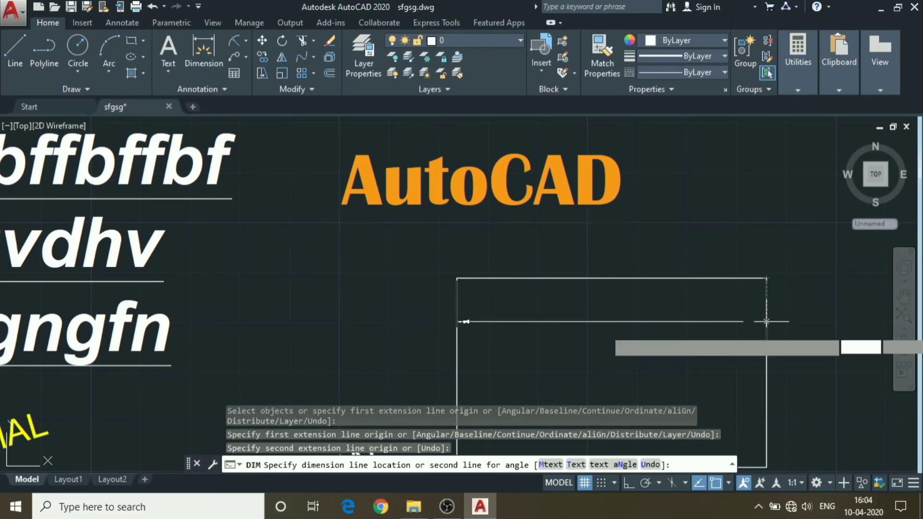
pyautogui.click(759, 239)
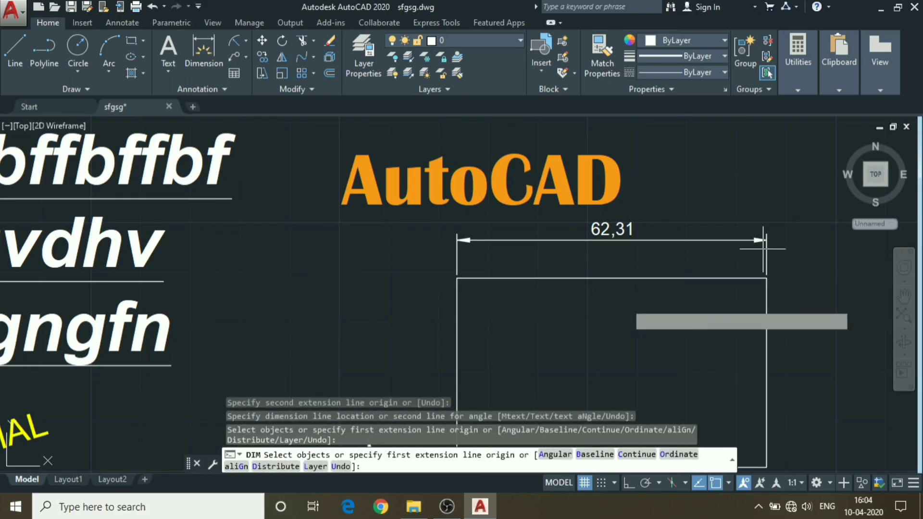
pyautogui.moveTo(705, 330); pyautogui.dragTo(624, 235, button='middle')
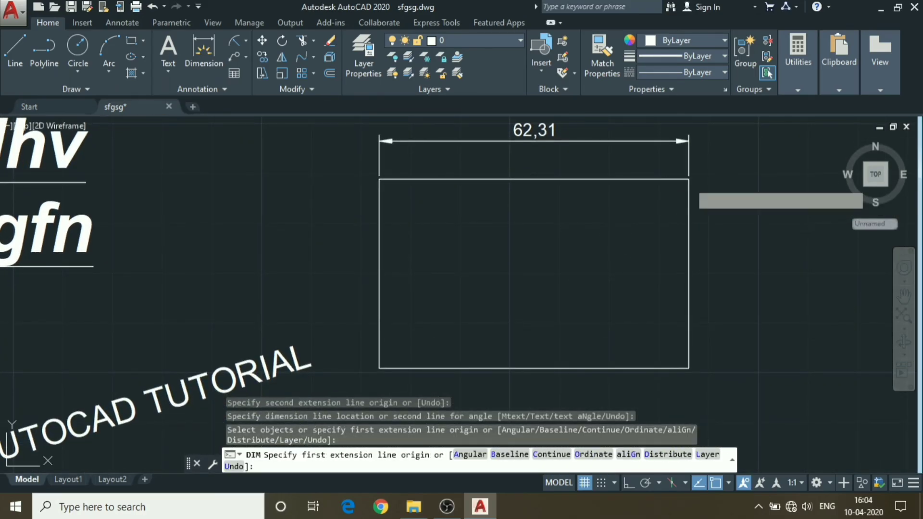
# Dimension the rectangle's right and left sides, both 37,95
pyautogui.click(688, 179)
pyautogui.click(689, 369)
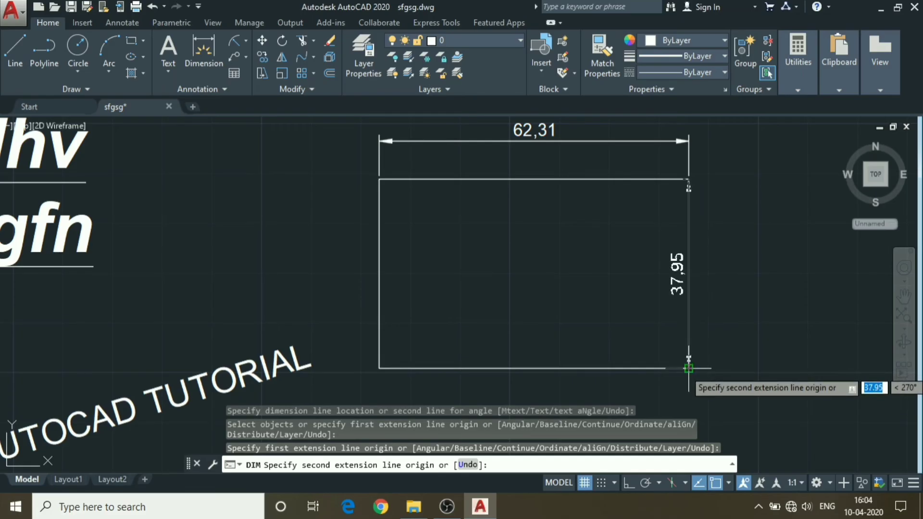
pyautogui.click(689, 369)
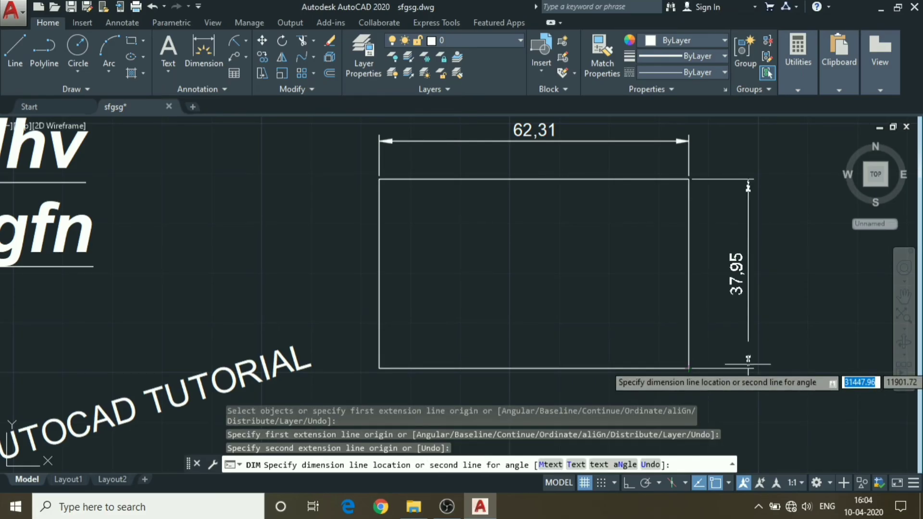
pyautogui.click(749, 356)
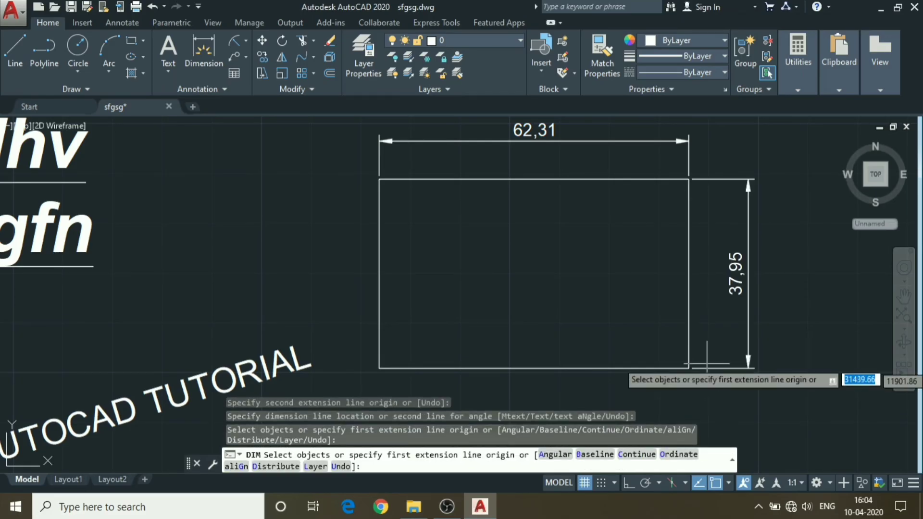
pyautogui.click(380, 179)
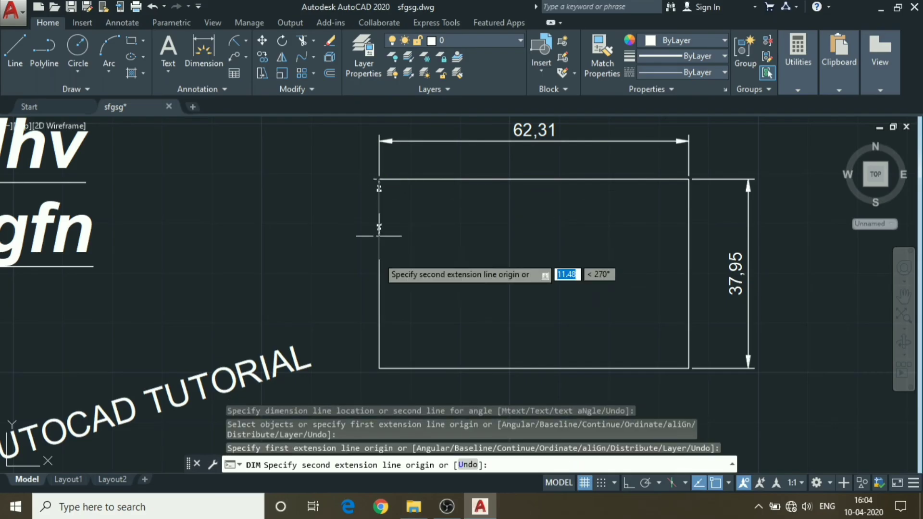
pyautogui.click(380, 368)
pyautogui.click(343, 366)
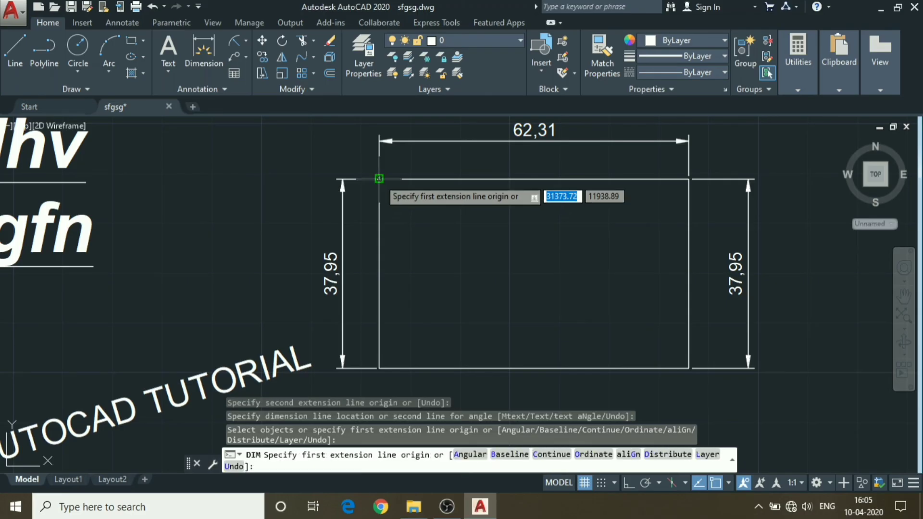
# Add the 72,96 diagonal dimension from top-left to bottom-right corner, then end DIM
pyautogui.click(380, 179)
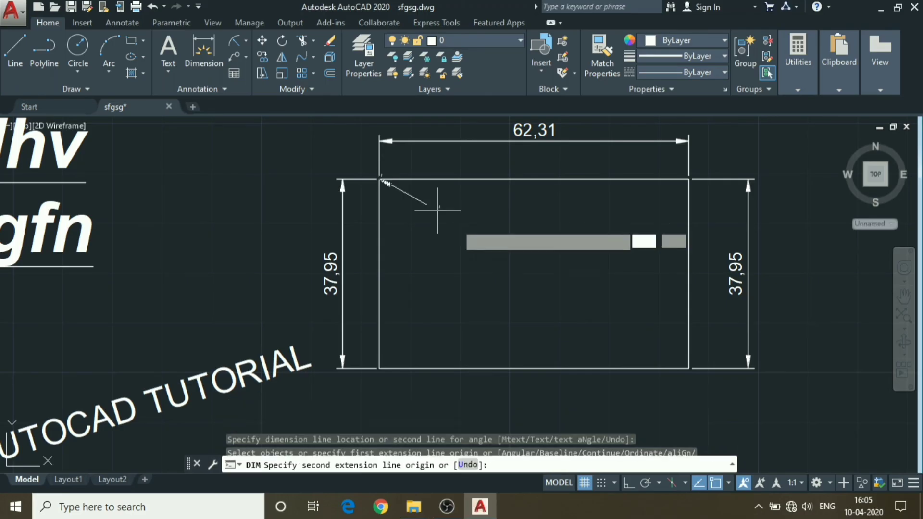
pyautogui.click(688, 368)
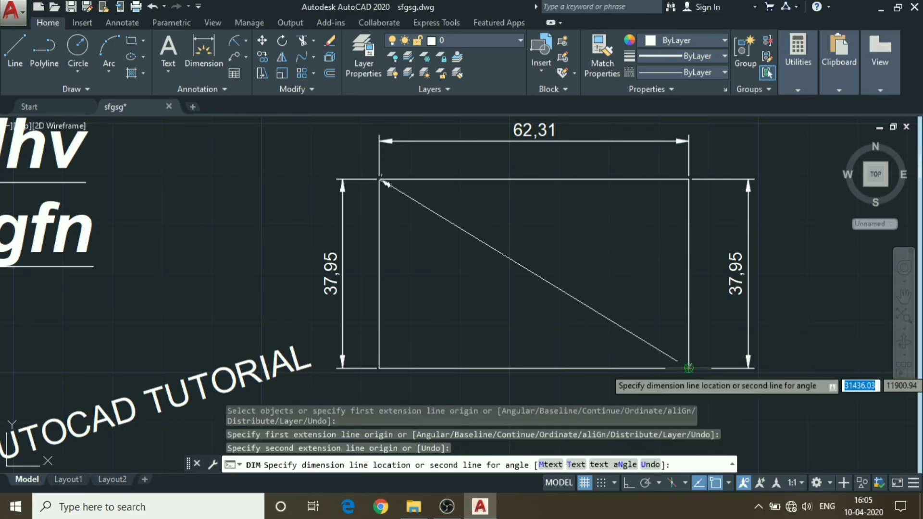
pyautogui.click(571, 333)
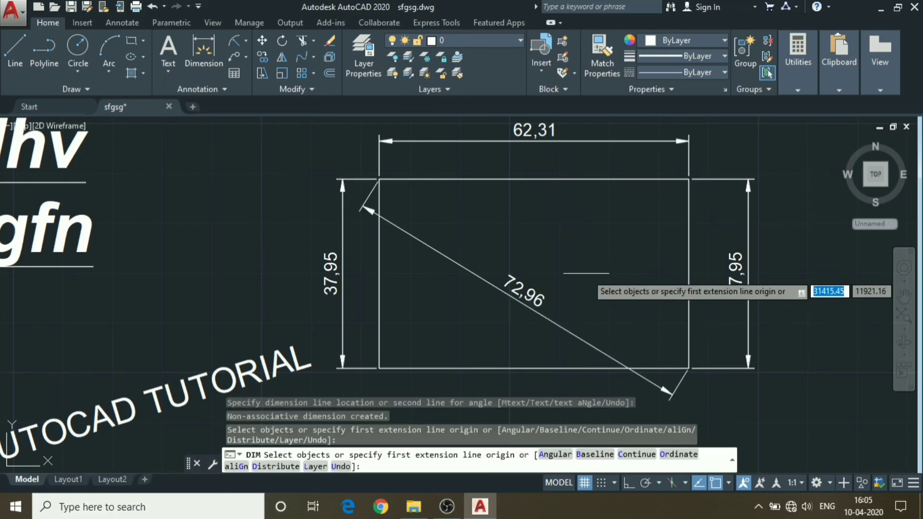
pyautogui.scroll(1, 587, 274)
pyautogui.scroll(-1, 511, 207)
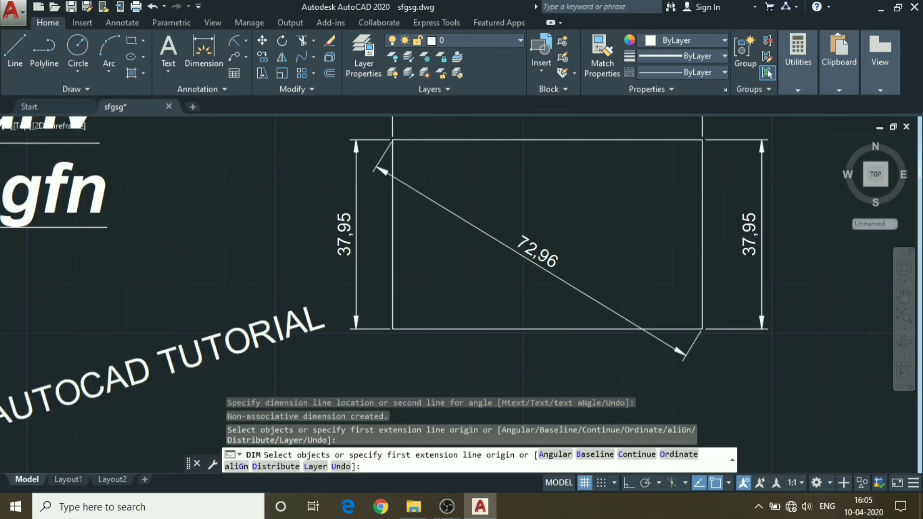
pyautogui.moveTo(512, 206); pyautogui.dragTo(533, 252, button='middle')
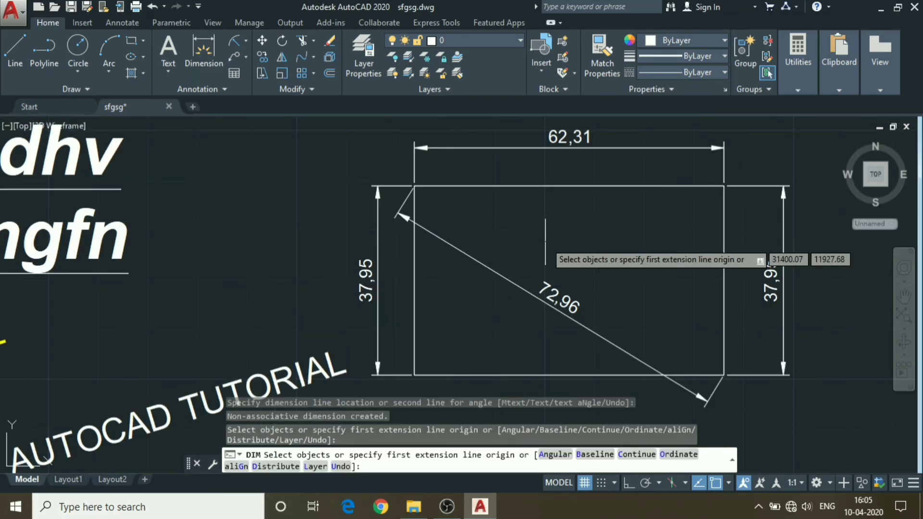
pyautogui.press('Return')
pyautogui.moveTo(622, 296); pyautogui.dragTo(607, 235, button='middle')
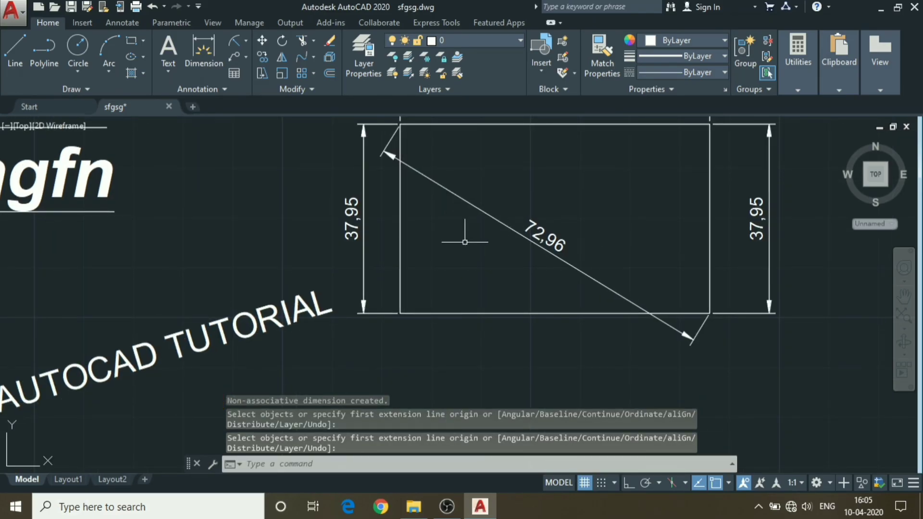
pyautogui.moveTo(465, 242); pyautogui.dragTo(503, 338, button='middle')
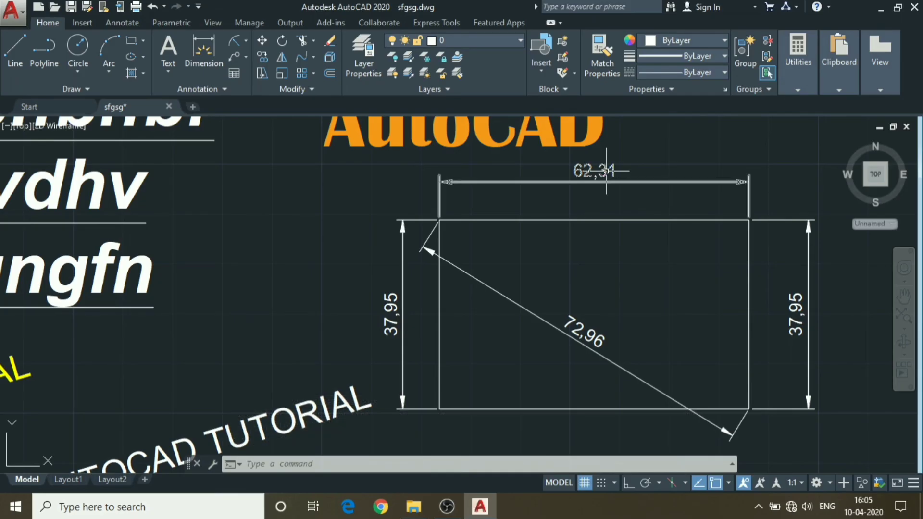
# Replace the top dimension's 62,31 value with the text 'LENGTH= 62 MM'
pyautogui.doubleClick(589, 171)
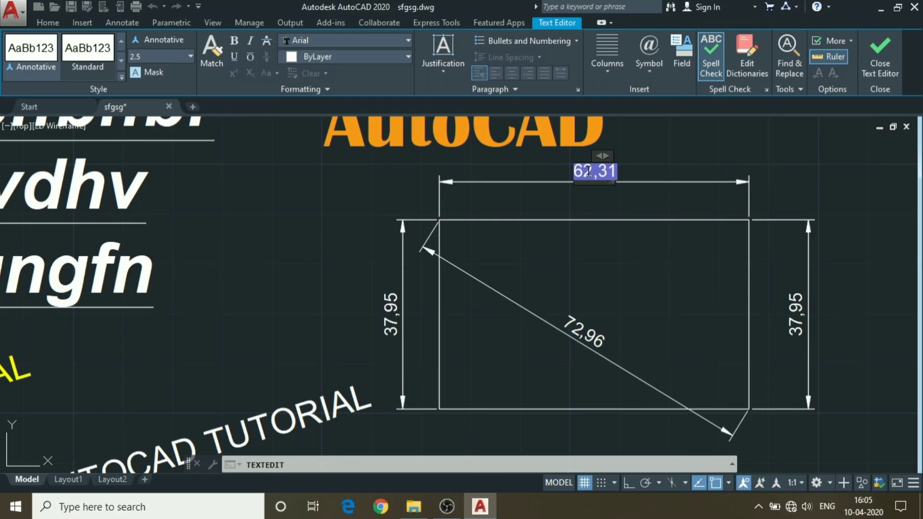
pyautogui.write('LENGT')
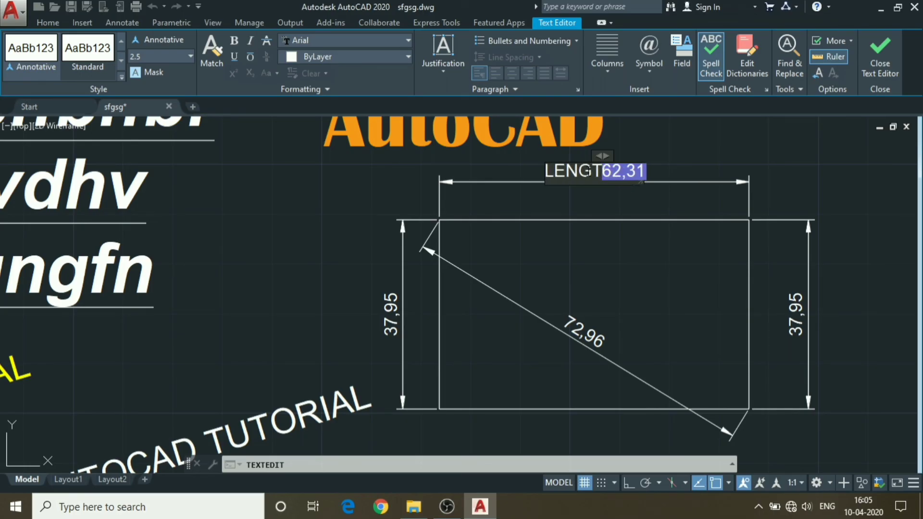
pyautogui.write('H=')
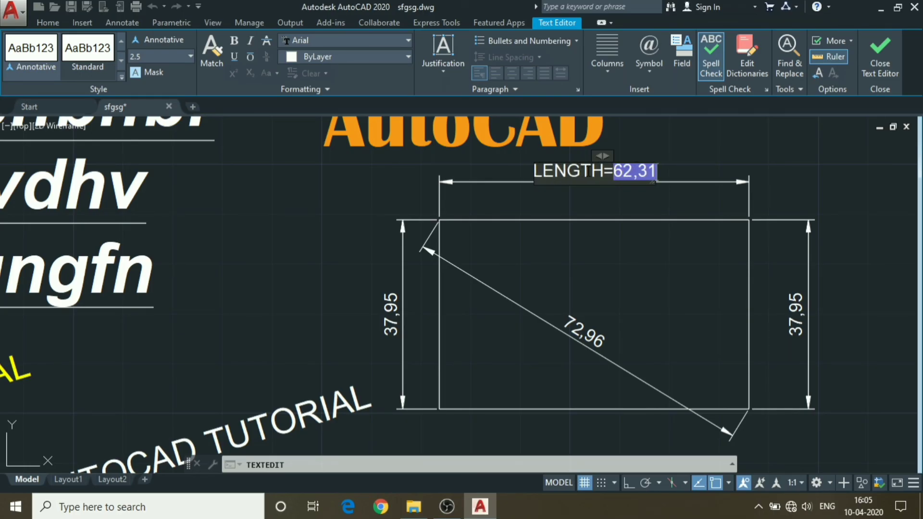
pyautogui.press('BackSpace')
pyautogui.press('BackSpace')
pyautogui.press('BackSpace')
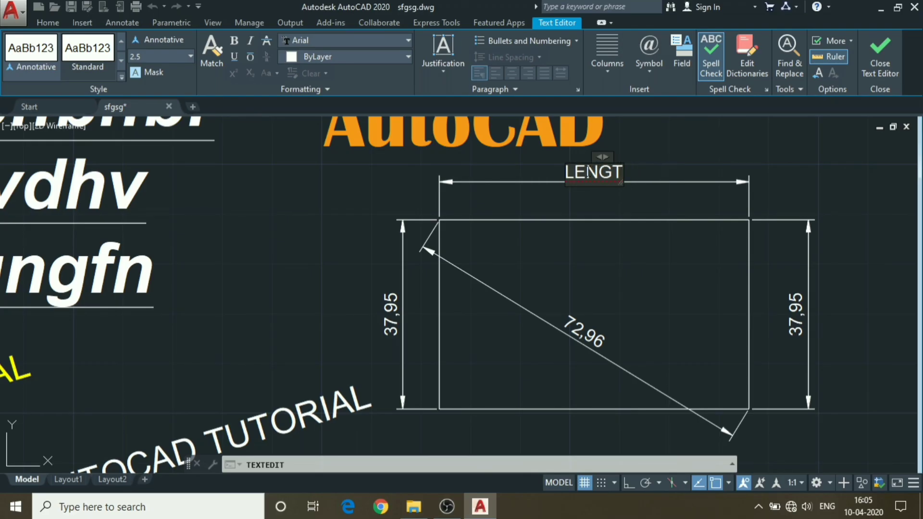
pyautogui.write('H')
pyautogui.write('=')
pyautogui.press('BackSpace')
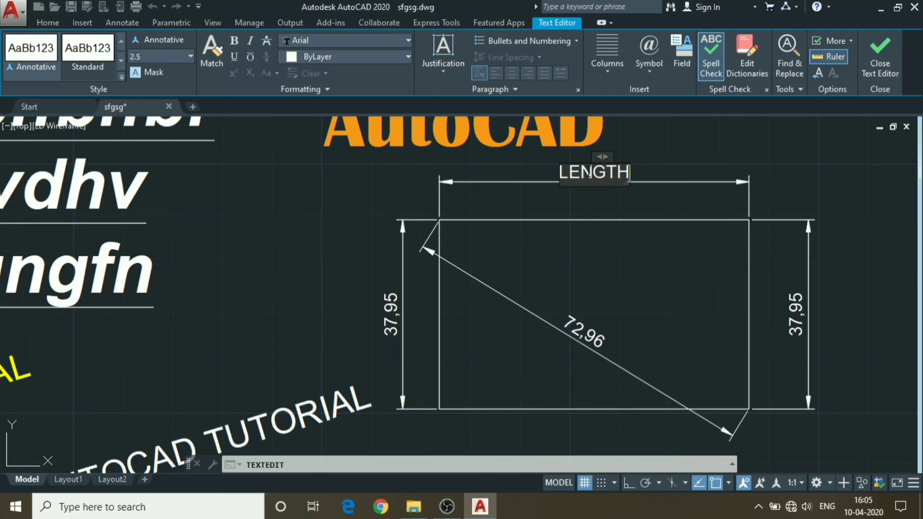
pyautogui.write('= 62')
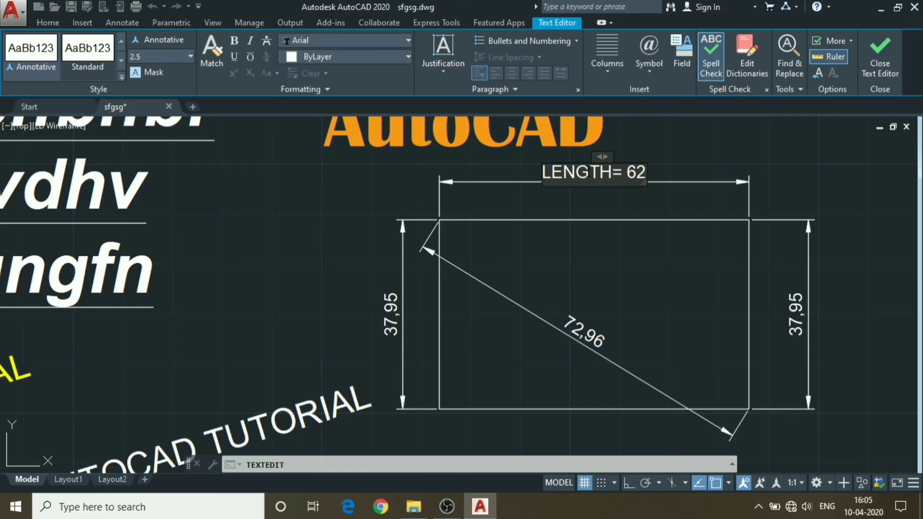
pyautogui.write(' MM')
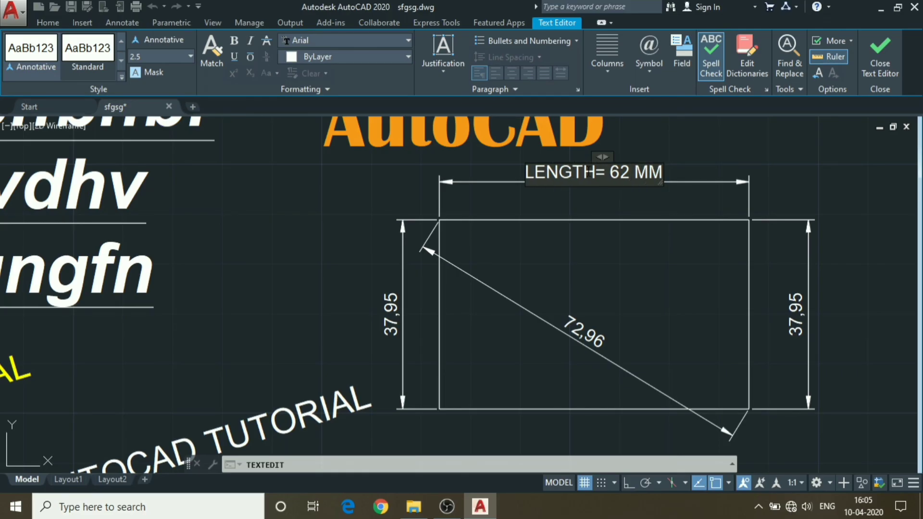
pyautogui.click(730, 151)
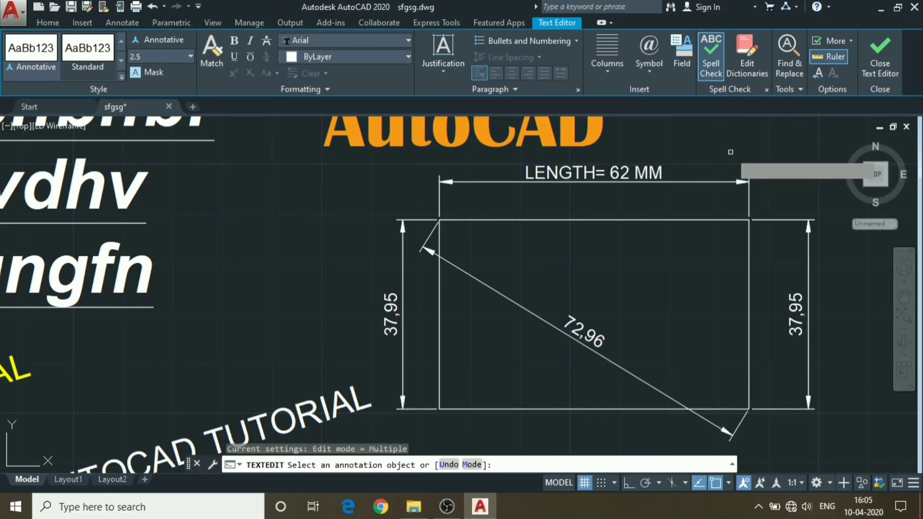
pyautogui.press('Escape')
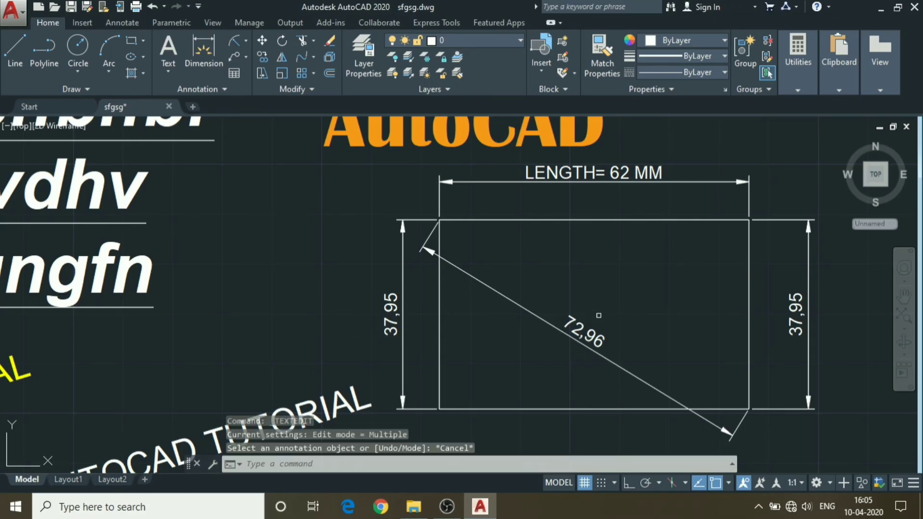
pyautogui.scroll(-2, 649, 264)
pyautogui.moveTo(649, 264); pyautogui.dragTo(221, 242, button='middle')
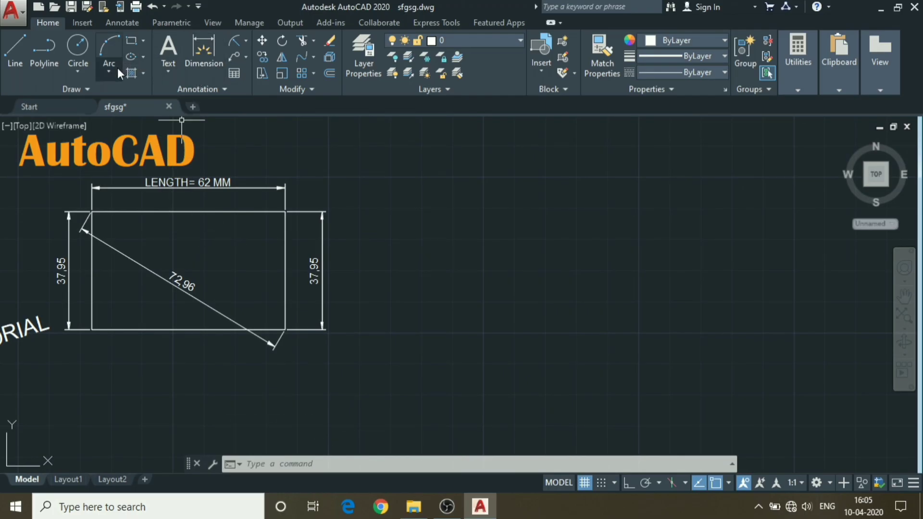
# Draw a radius-30 circle to the right of the rectangle
pyautogui.click(76, 71)
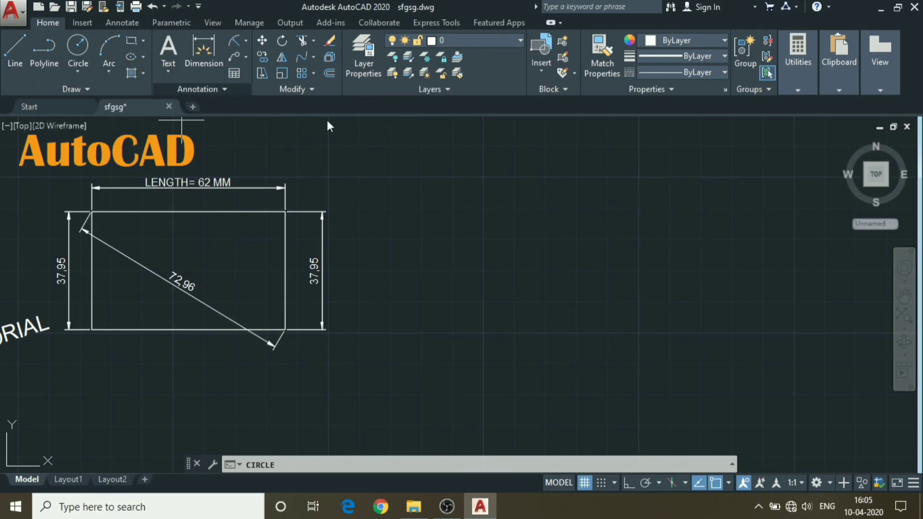
pyautogui.click(499, 213)
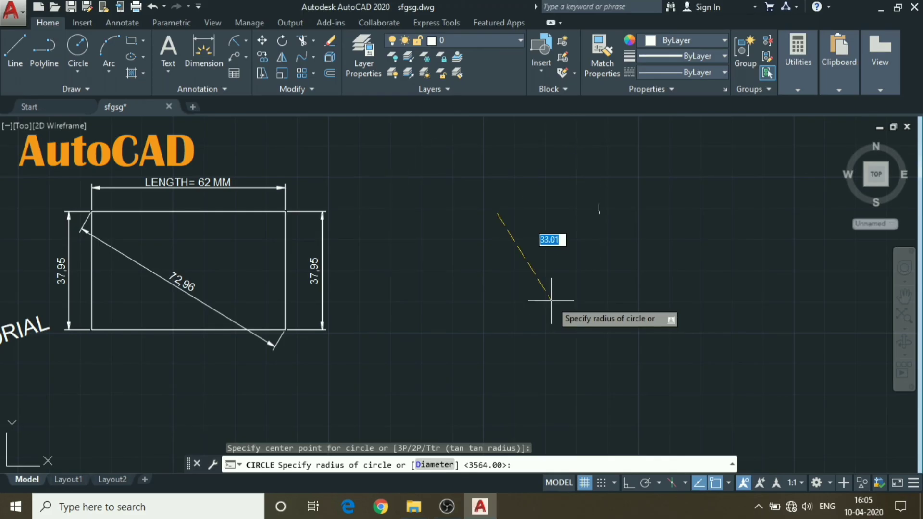
pyautogui.press('Return')
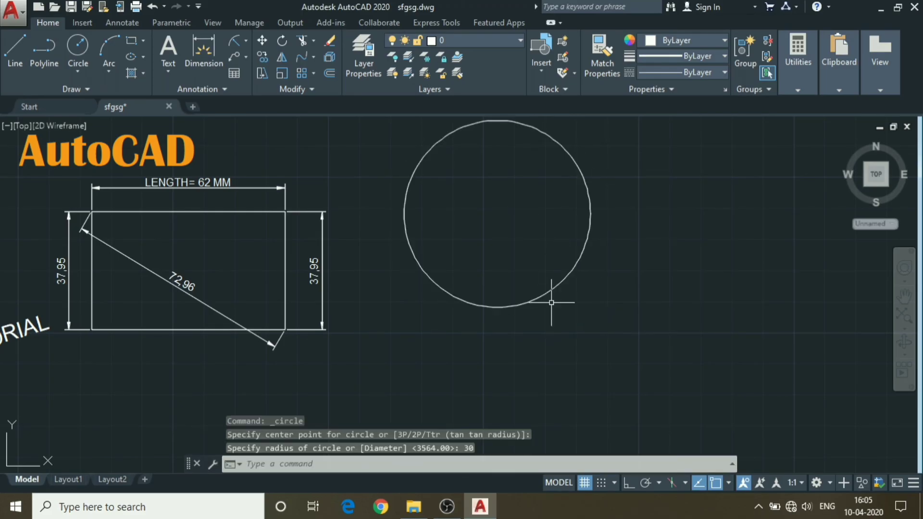
pyautogui.moveTo(500, 237); pyautogui.dragTo(489, 289, button='middle')
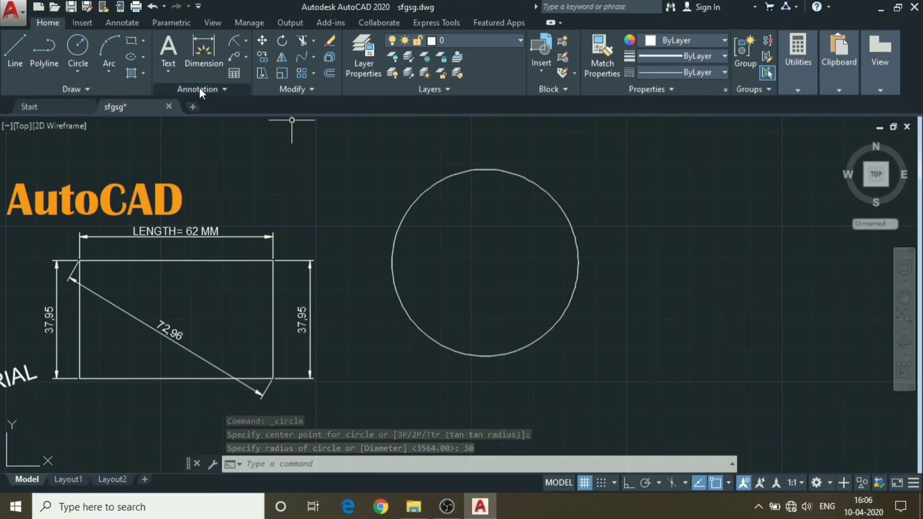
# Add an R30 radius dimension to the circle, with the label inside
pyautogui.click(247, 40)
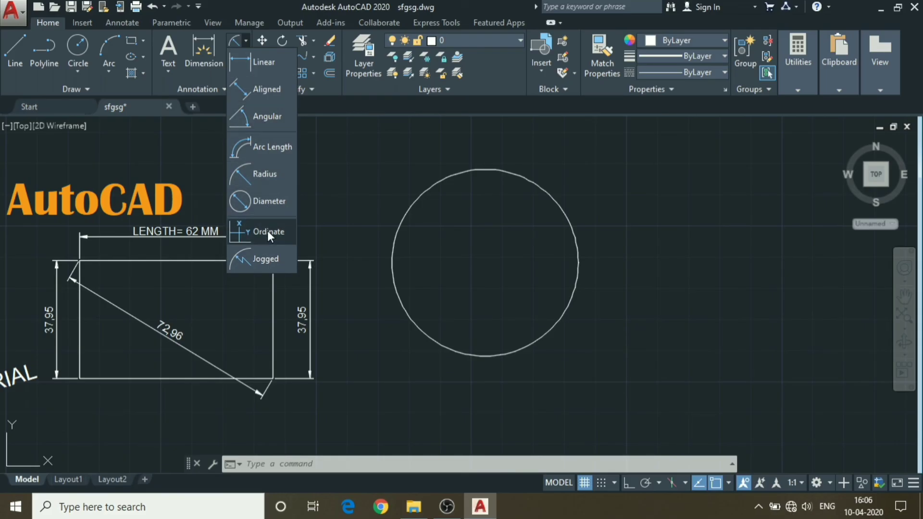
pyautogui.click(268, 176)
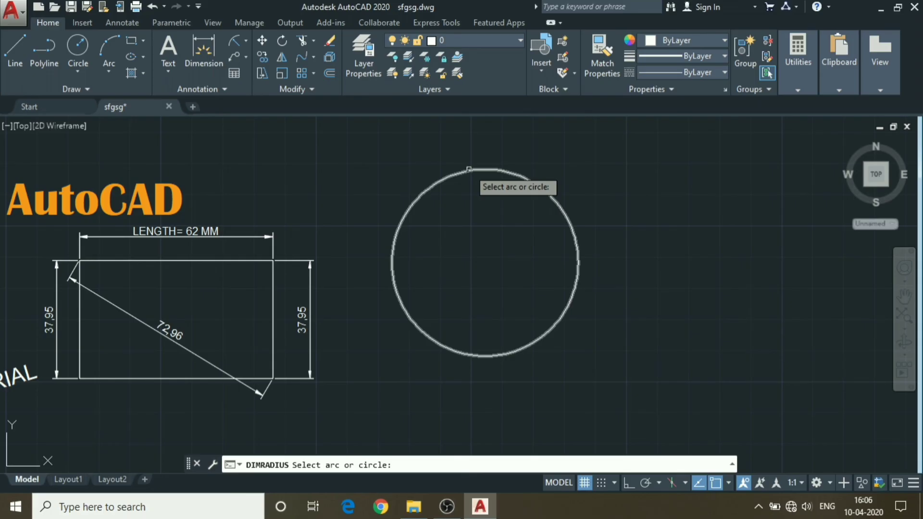
pyautogui.click(469, 169)
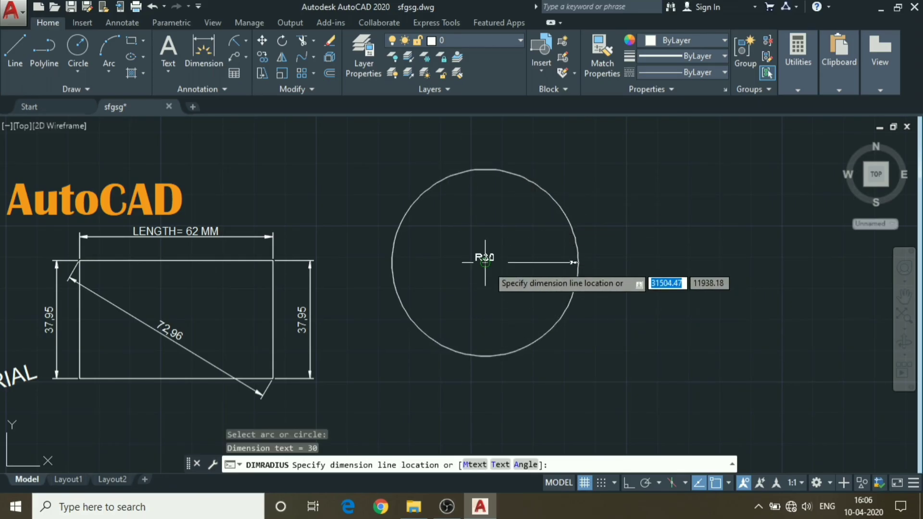
pyautogui.click(485, 263)
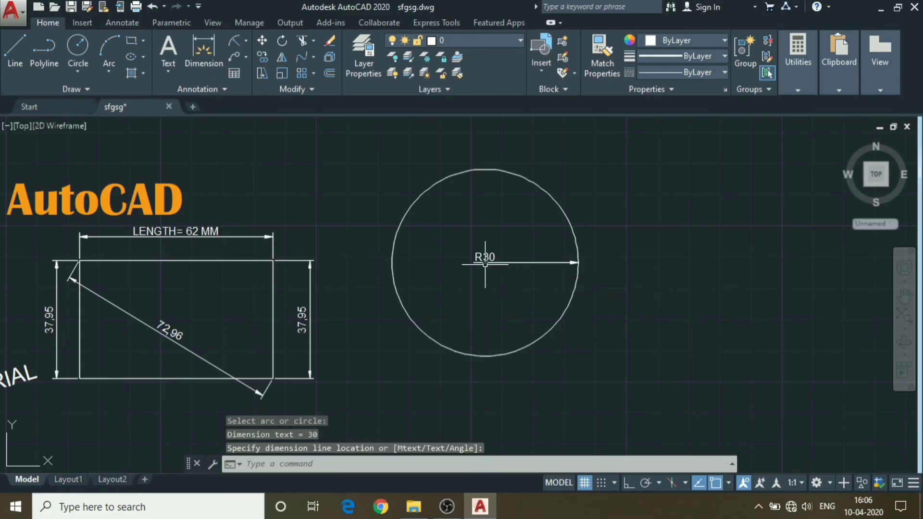
pyautogui.scroll(2, 505, 264)
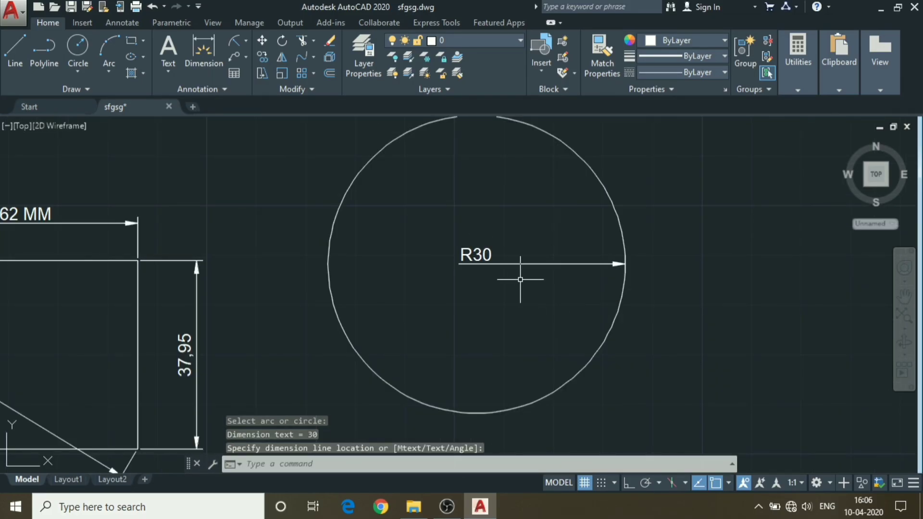